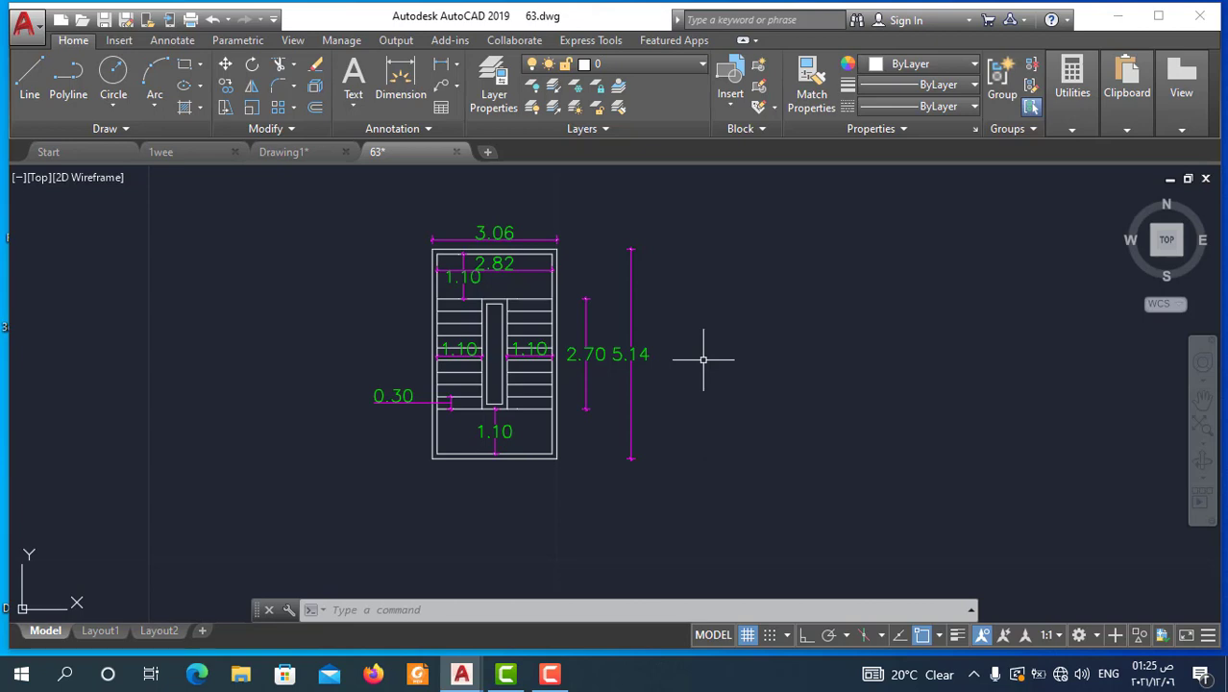
# With Ortho on, draw a zigzag line profile of two treads and two risers right of the stair plan.
pyautogui.scroll(2, 503, 281)
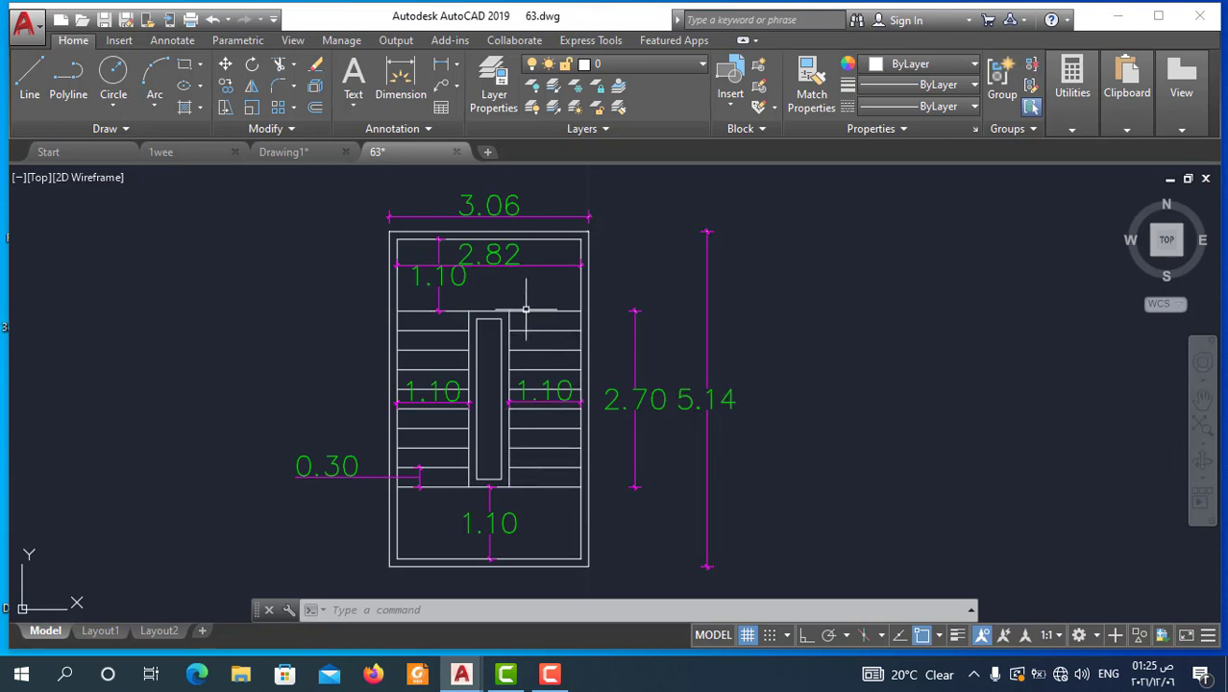
pyautogui.scroll(-2, 460, 340)
pyautogui.scroll(2, 732, 324)
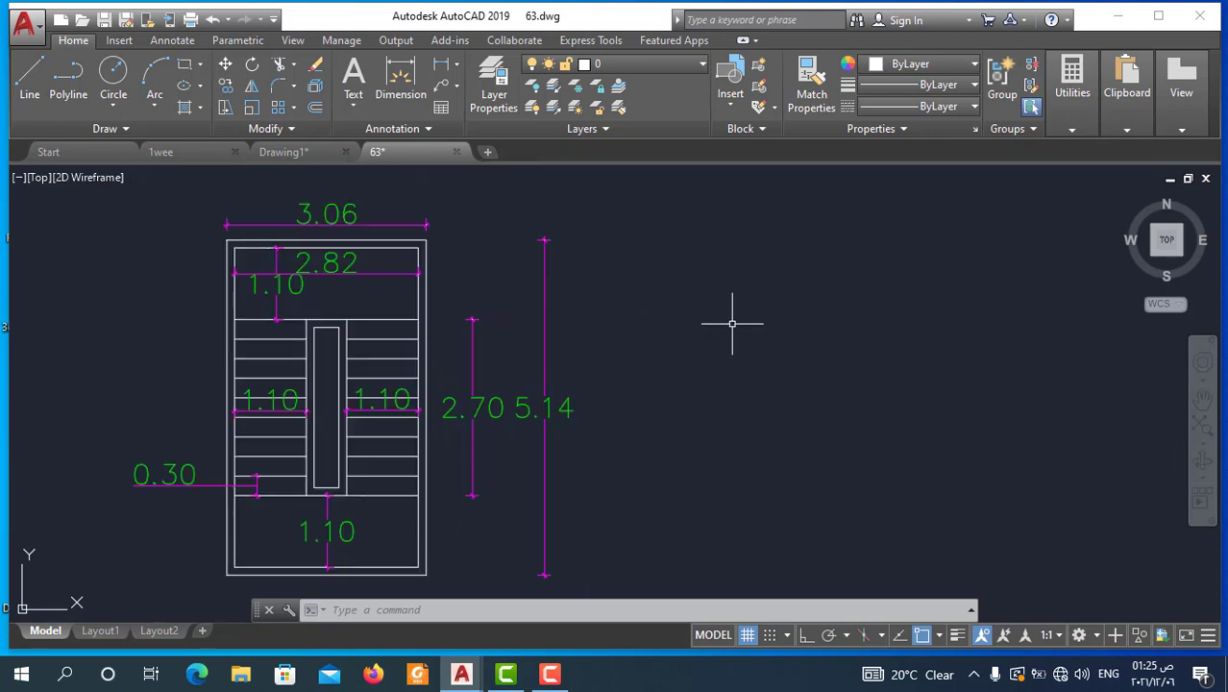
pyautogui.scroll(-2, 666, 318)
pyautogui.scroll(2, 662, 322)
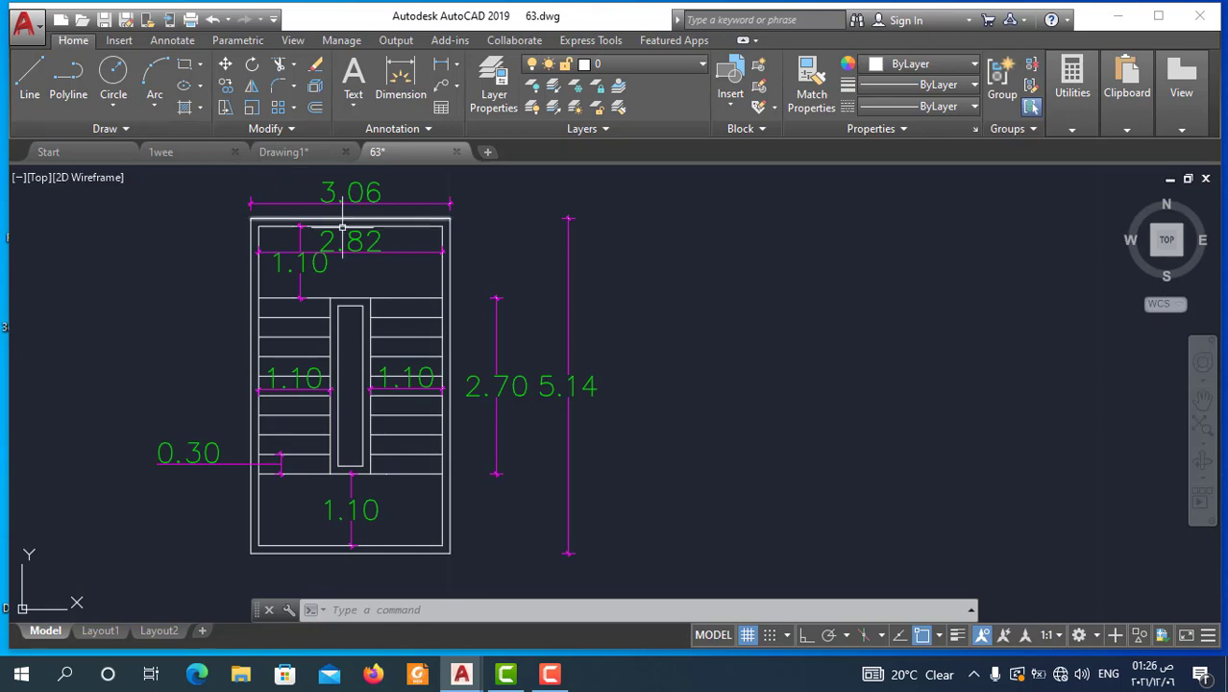
pyautogui.click(29, 78)
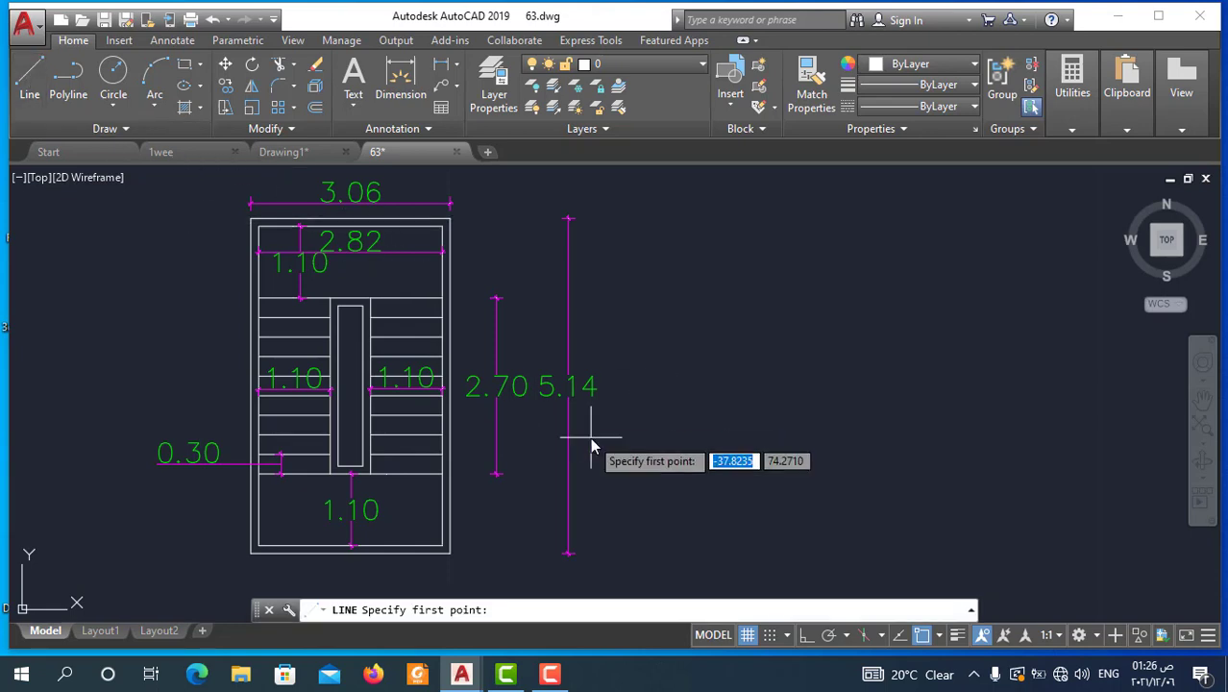
pyautogui.click(711, 365)
pyautogui.scroll(3, 740, 365)
pyautogui.scroll(2, 744, 363)
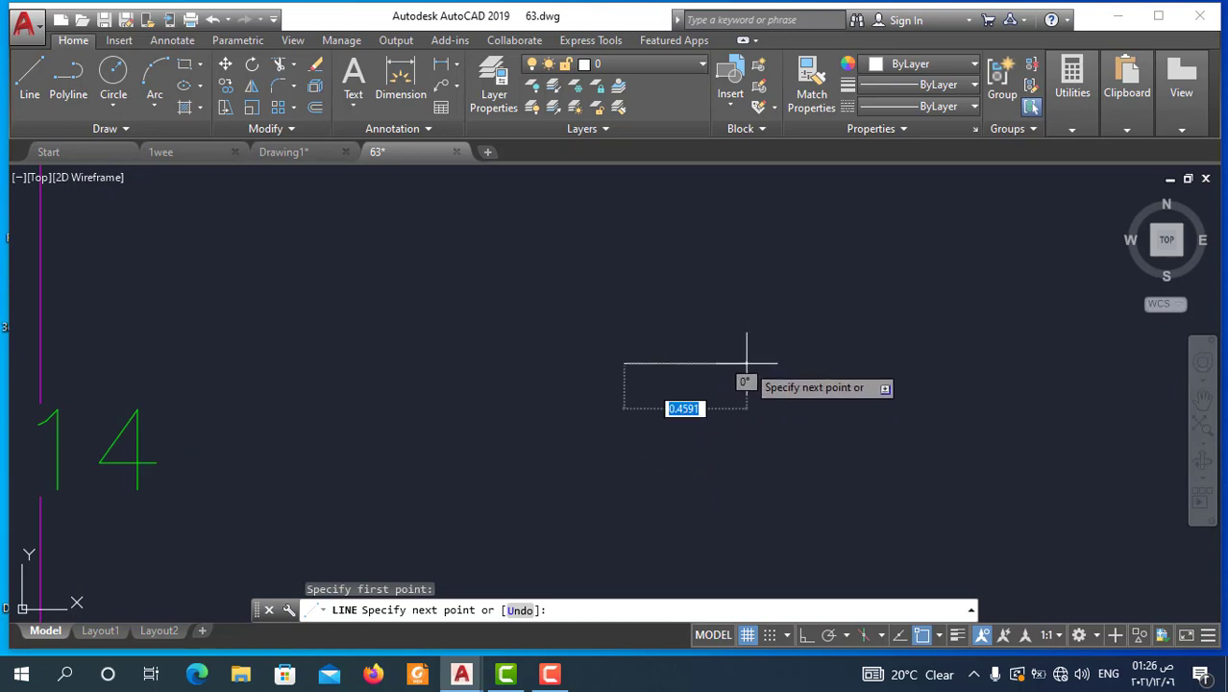
pyautogui.press('F8')
pyautogui.scroll(-2, 619, 337)
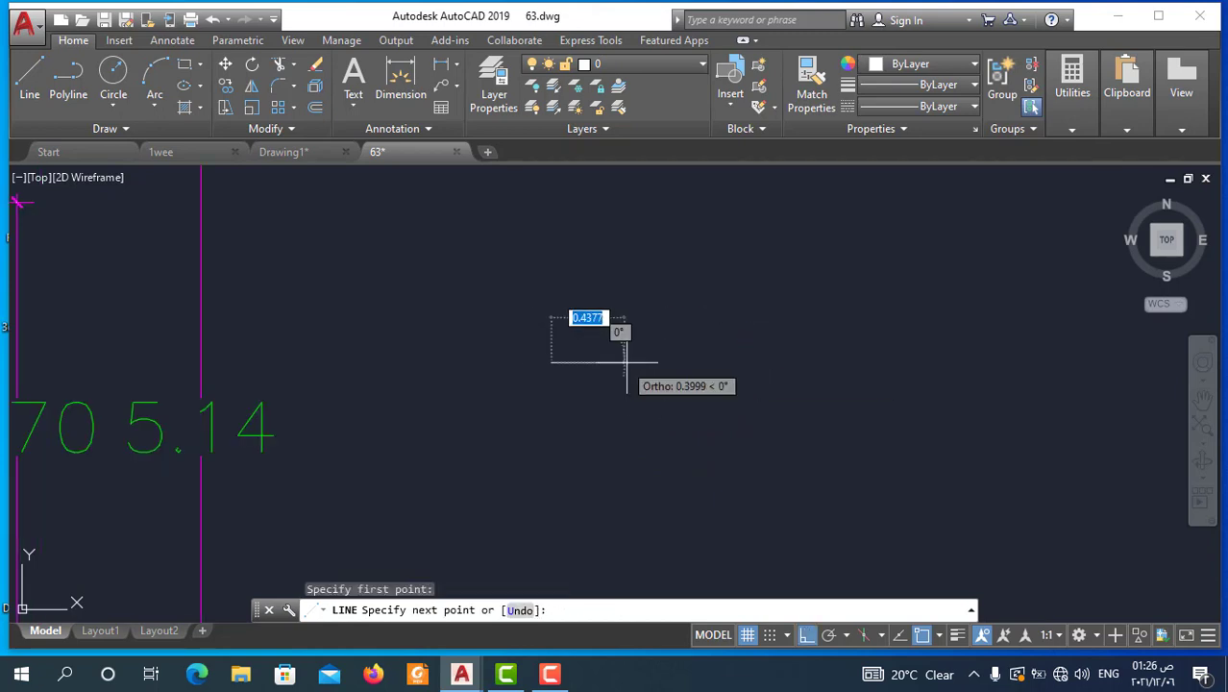
pyautogui.click(628, 362)
pyautogui.click(629, 301)
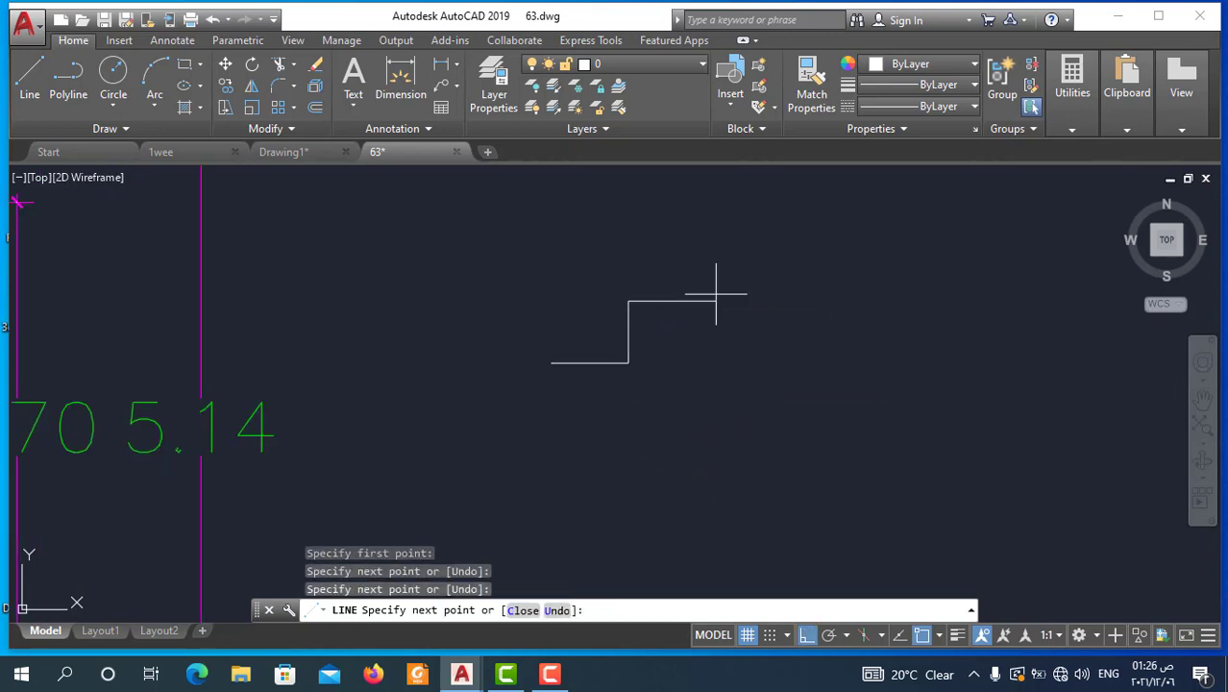
pyautogui.click(715, 301)
pyautogui.click(715, 250)
pyautogui.click(816, 249)
pyautogui.scroll(-2, 815, 249)
pyautogui.press('Escape')
pyautogui.scroll(-2, 708, 370)
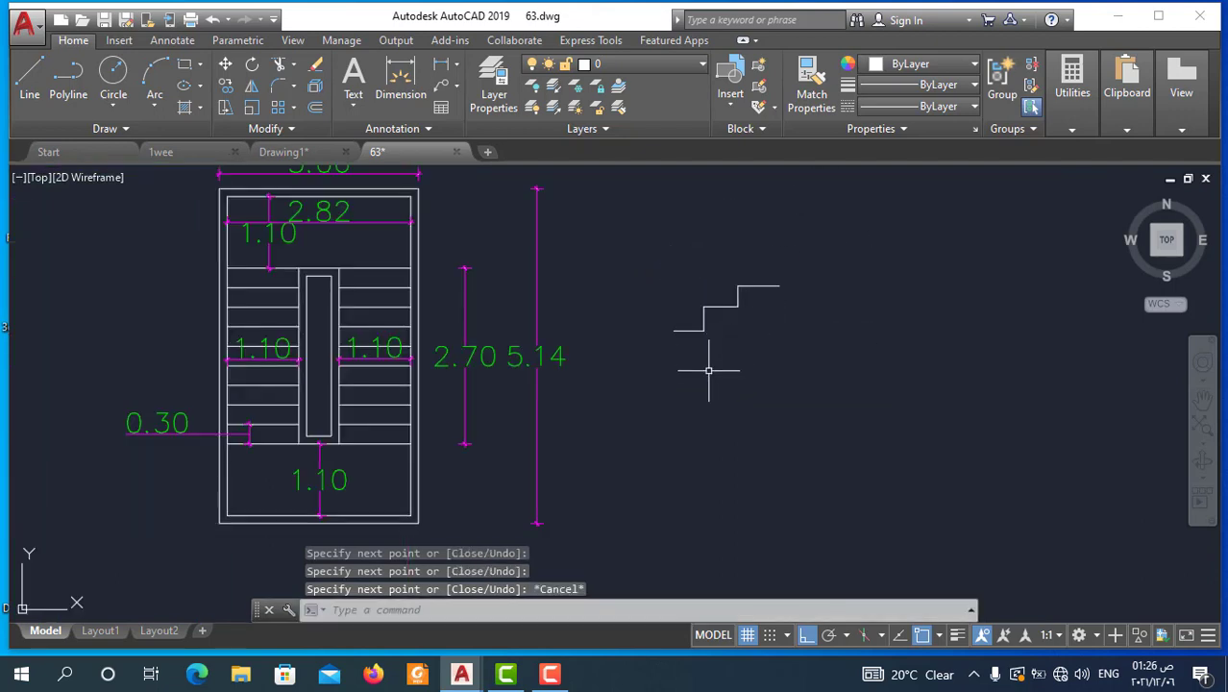
pyautogui.scroll(3, 691, 297)
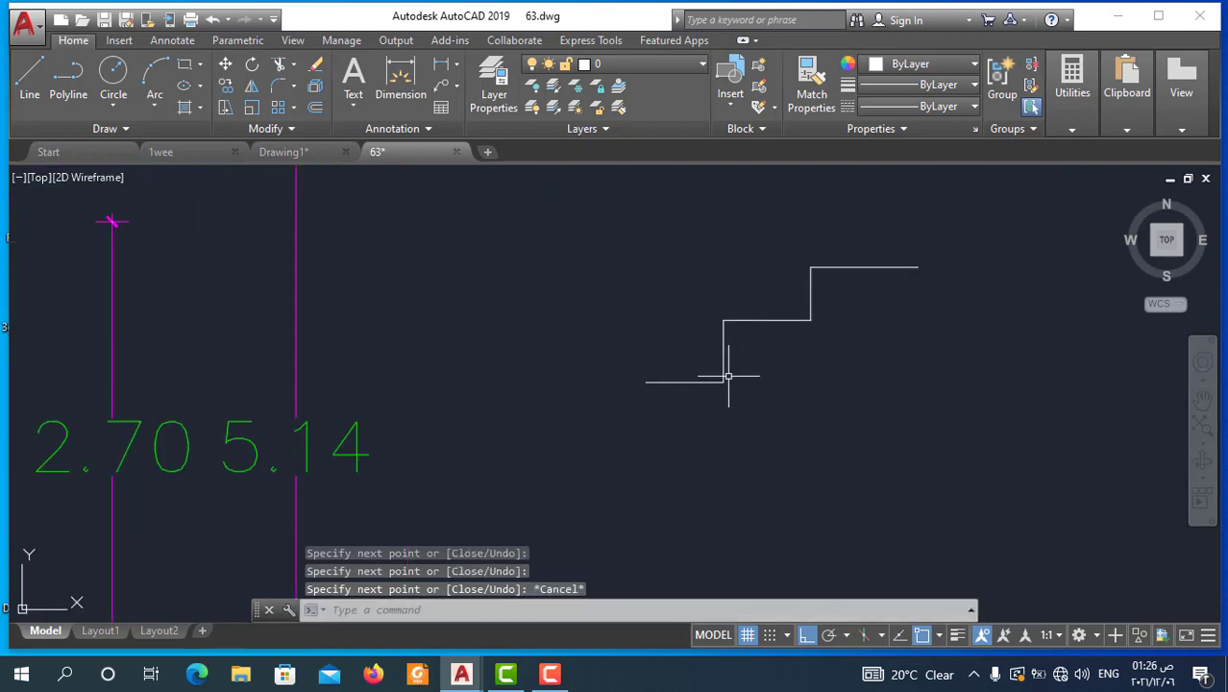
pyautogui.click(456, 63)
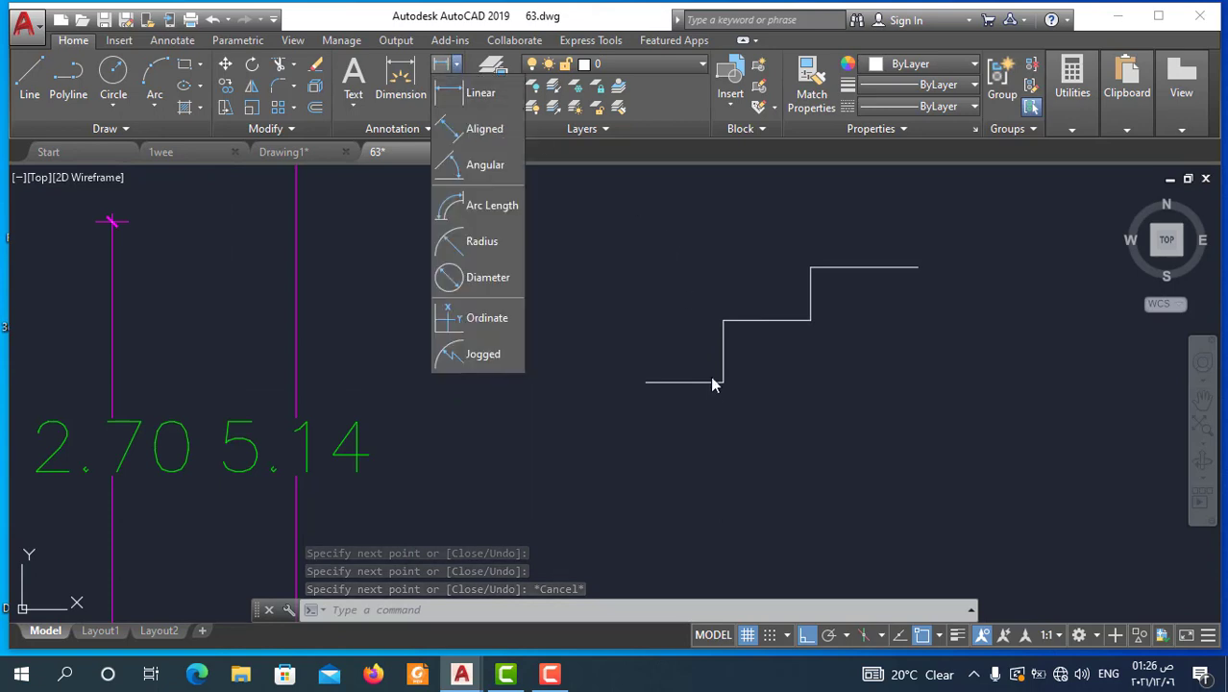
pyautogui.click(726, 385)
pyautogui.click(442, 65)
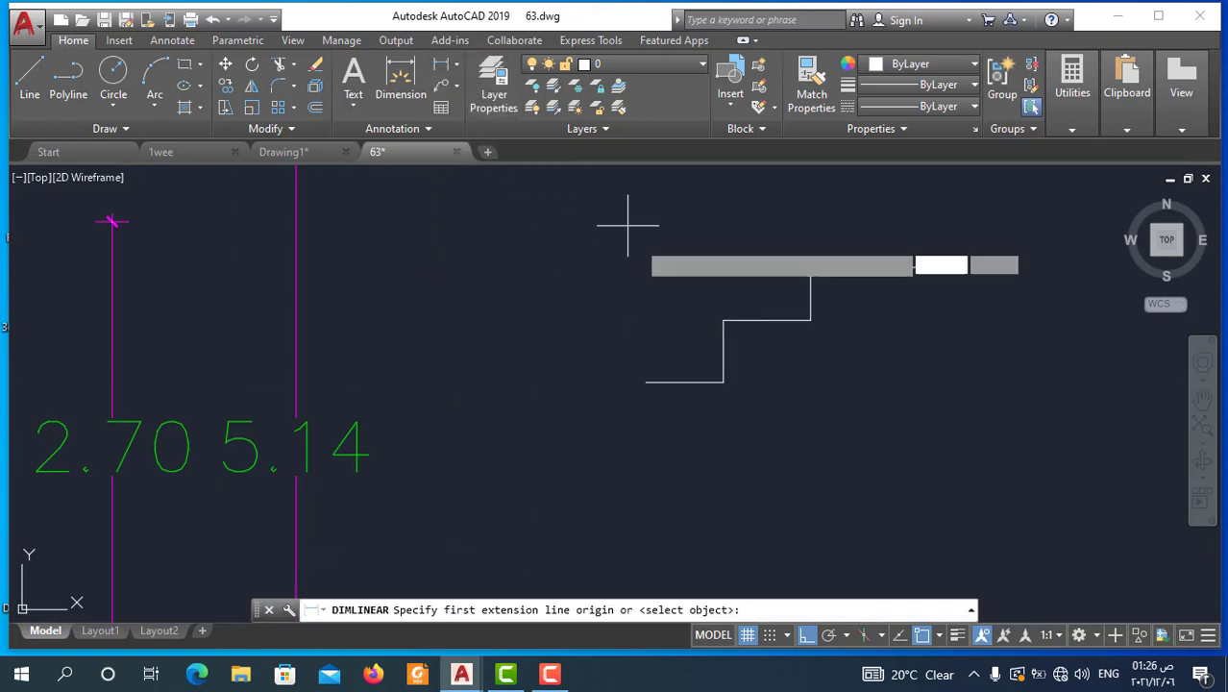
pyautogui.click(716, 380)
pyautogui.click(721, 320)
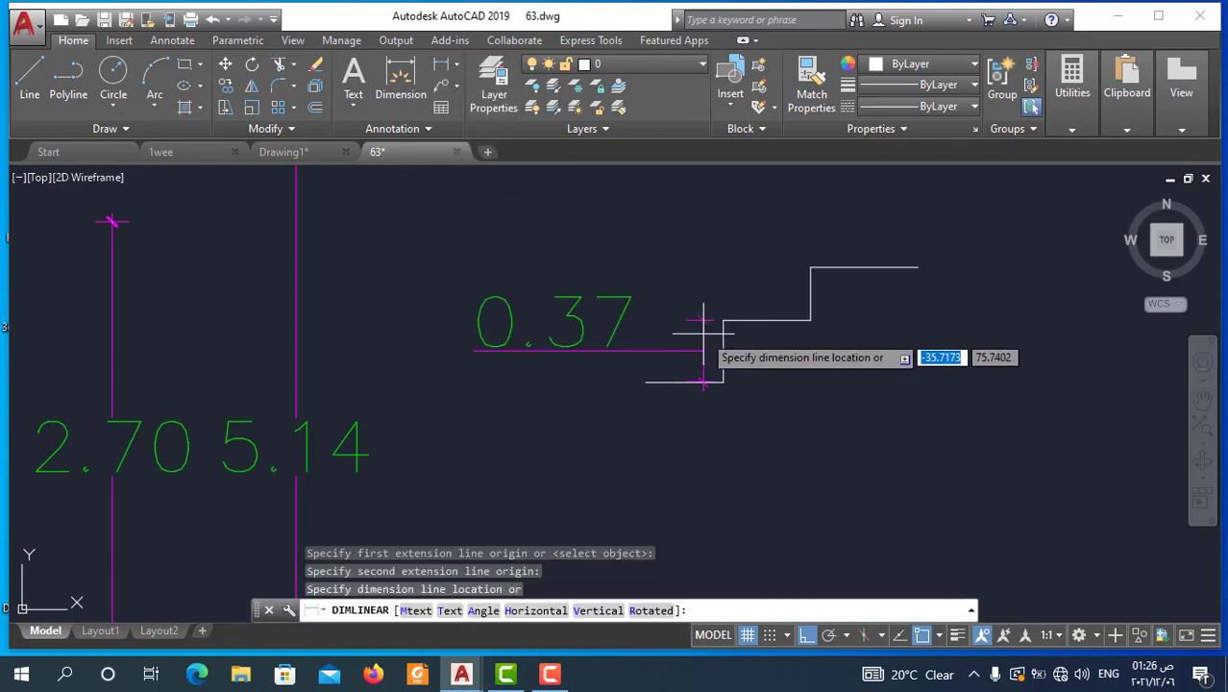
pyautogui.click(704, 334)
pyautogui.scroll(-2, 629, 416)
pyautogui.scroll(-2, 730, 375)
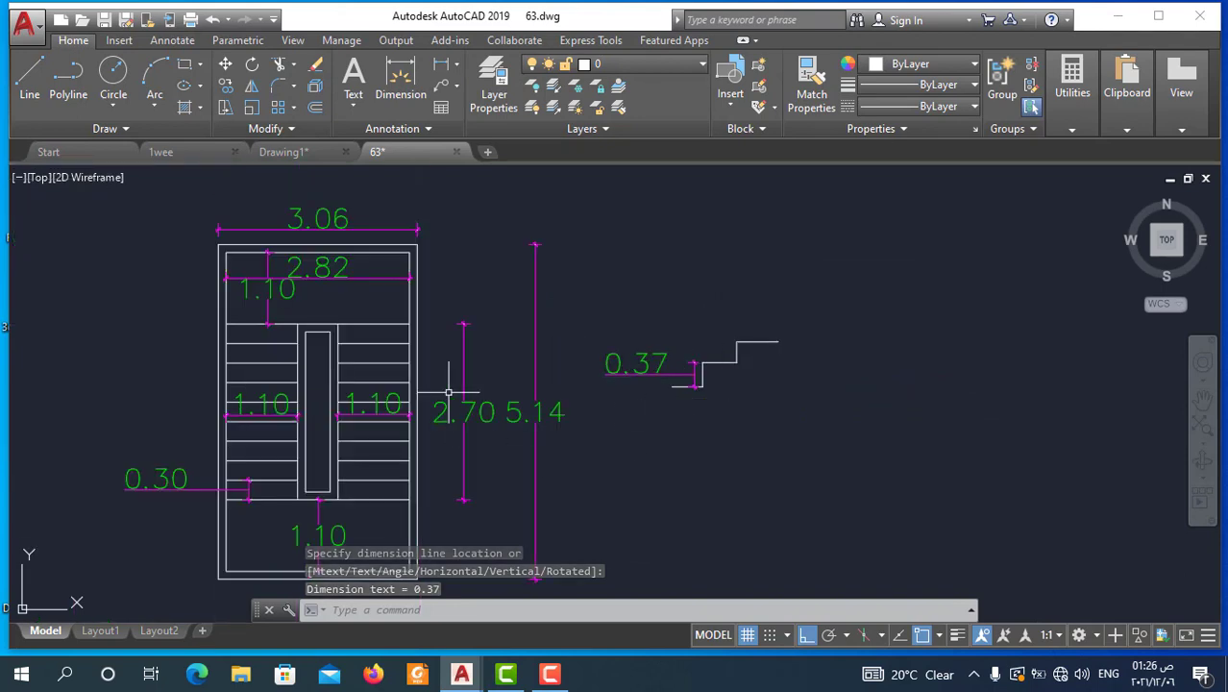
pyautogui.scroll(-3, 406, 192)
pyautogui.scroll(2, 420, 202)
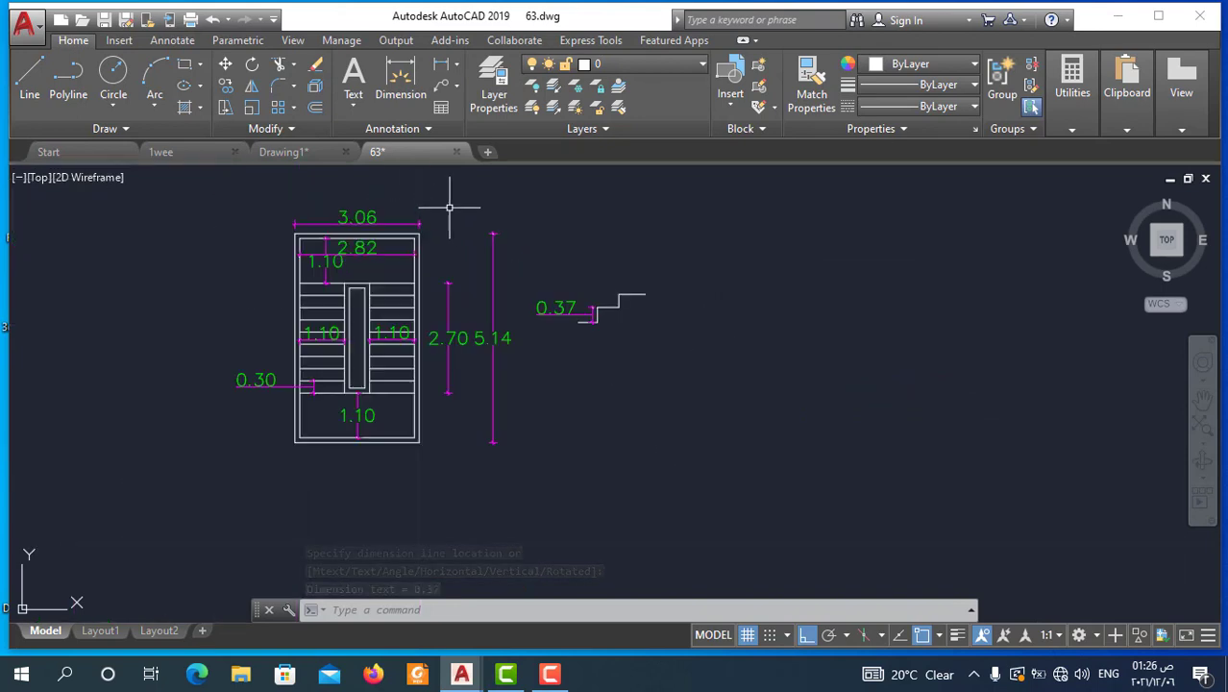
pyautogui.scroll(2, 582, 319)
pyautogui.scroll(2, 591, 312)
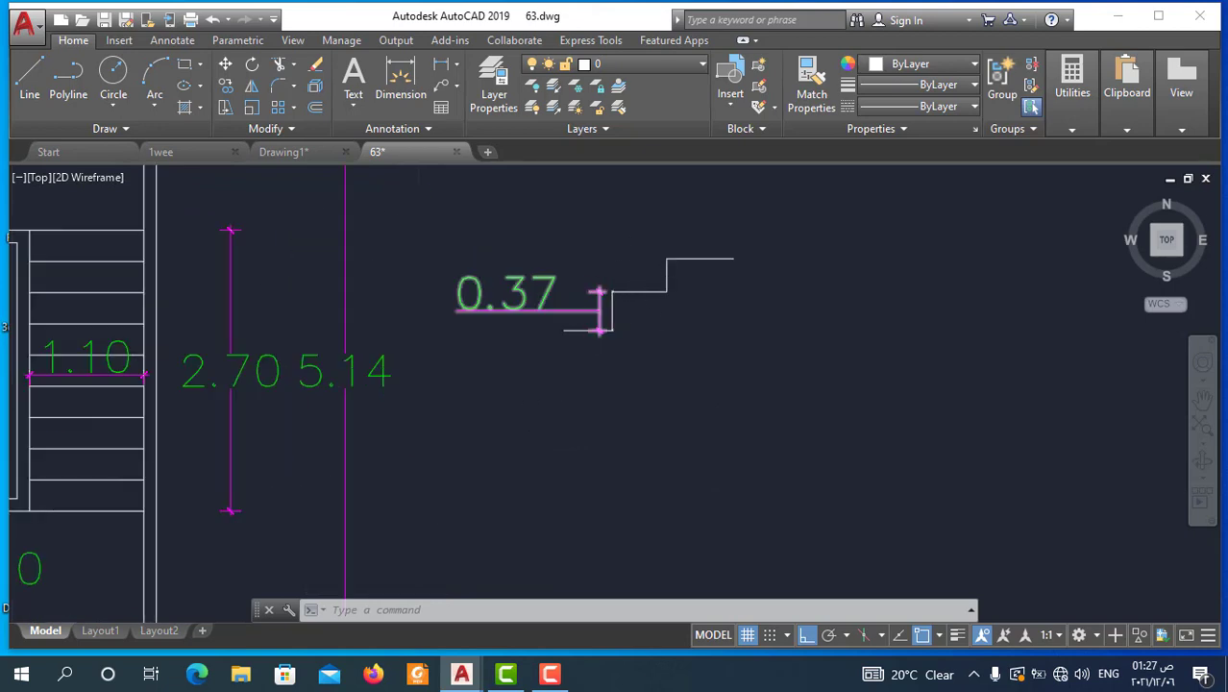
pyautogui.scroll(2, 612, 290)
pyautogui.click(574, 238)
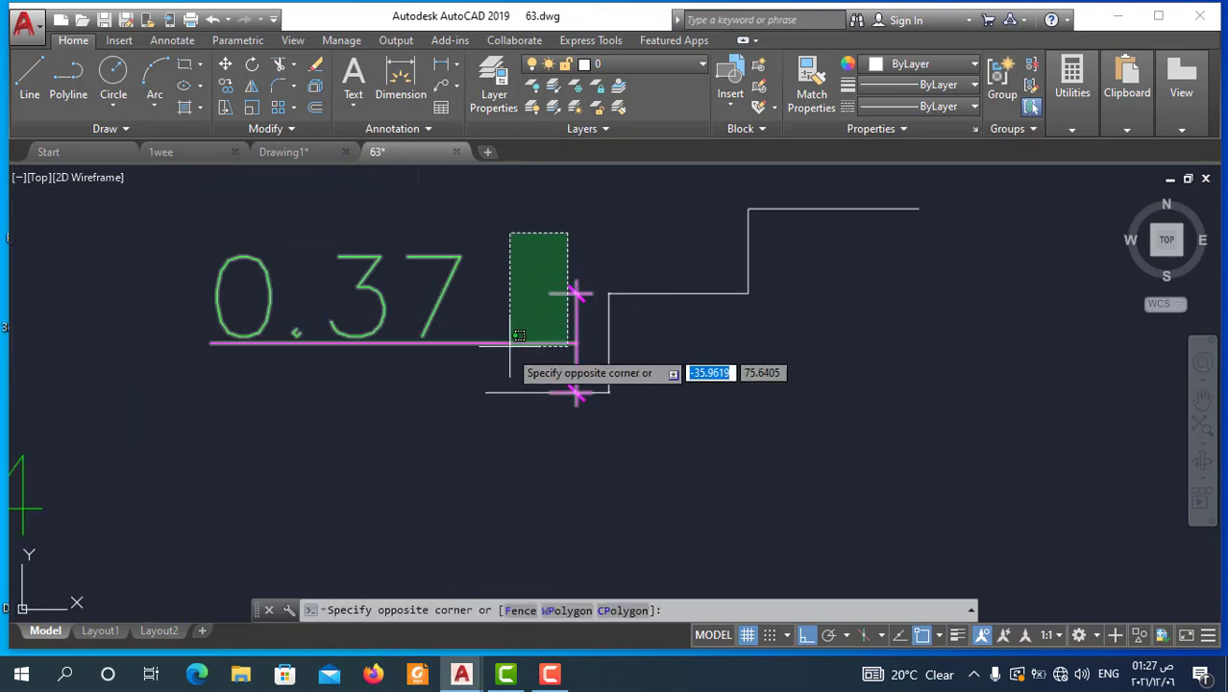
pyautogui.click(508, 350)
pyautogui.press('Delete')
pyautogui.scroll(-3, 723, 391)
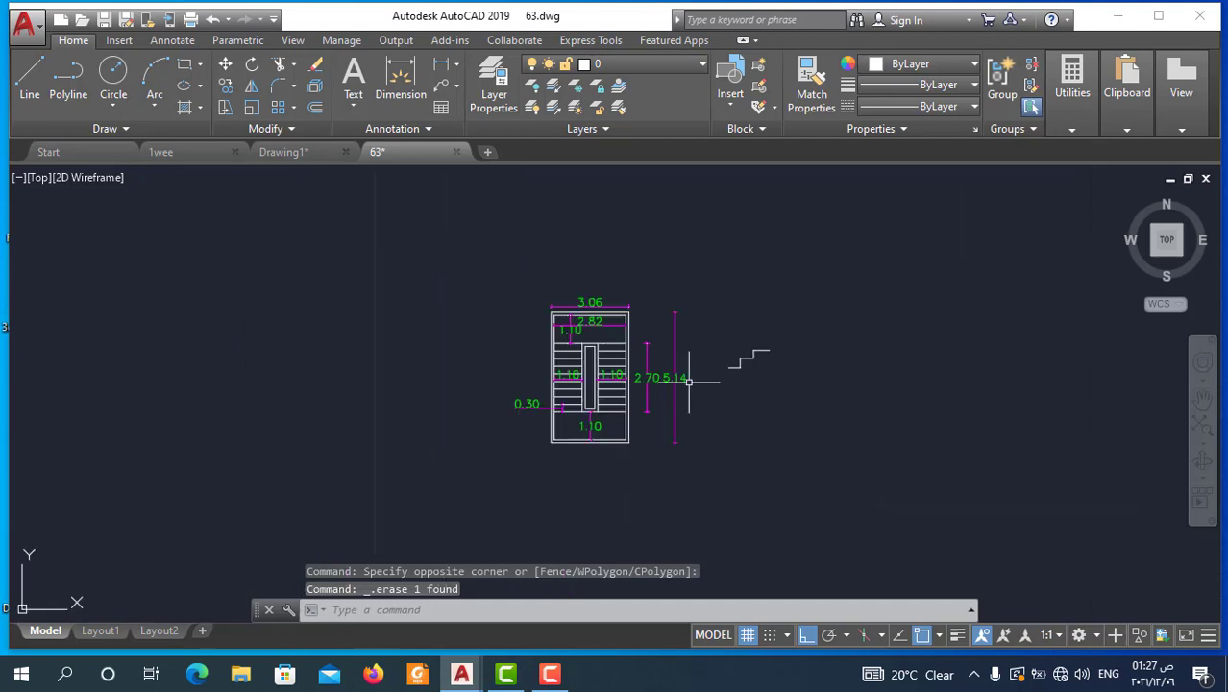
pyautogui.scroll(2, 707, 377)
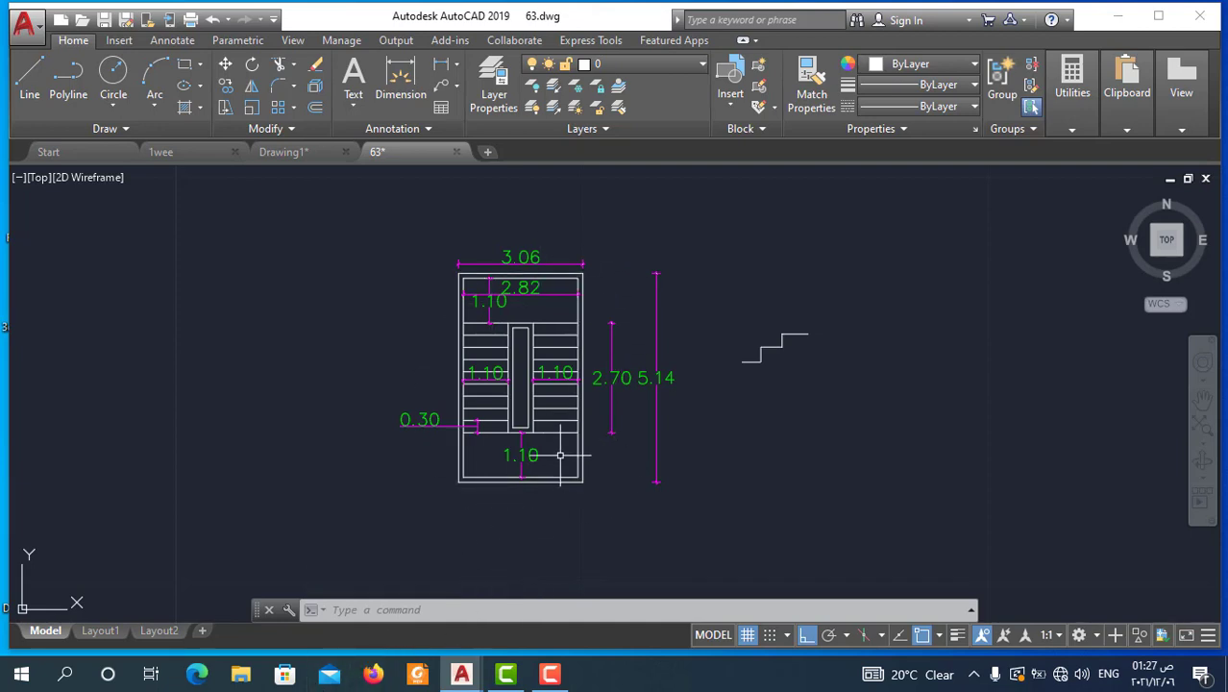
pyautogui.scroll(2, 533, 394)
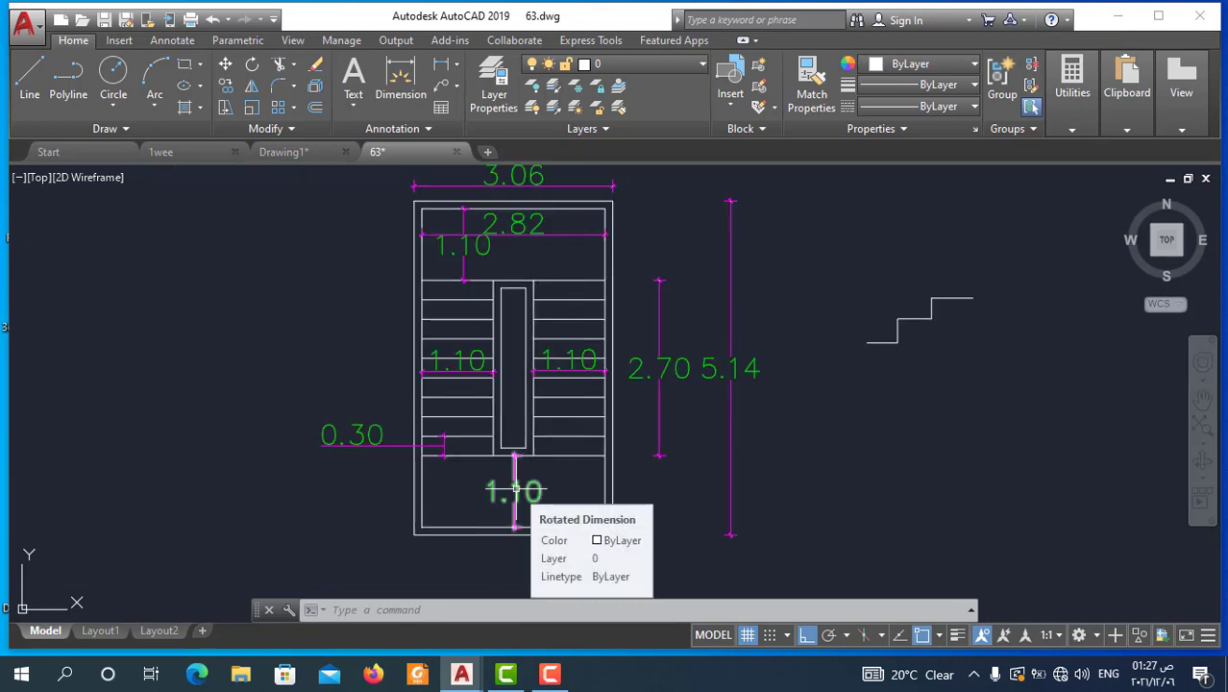
pyautogui.moveTo(687, 433); pyautogui.dragTo(721, 426, button='middle')
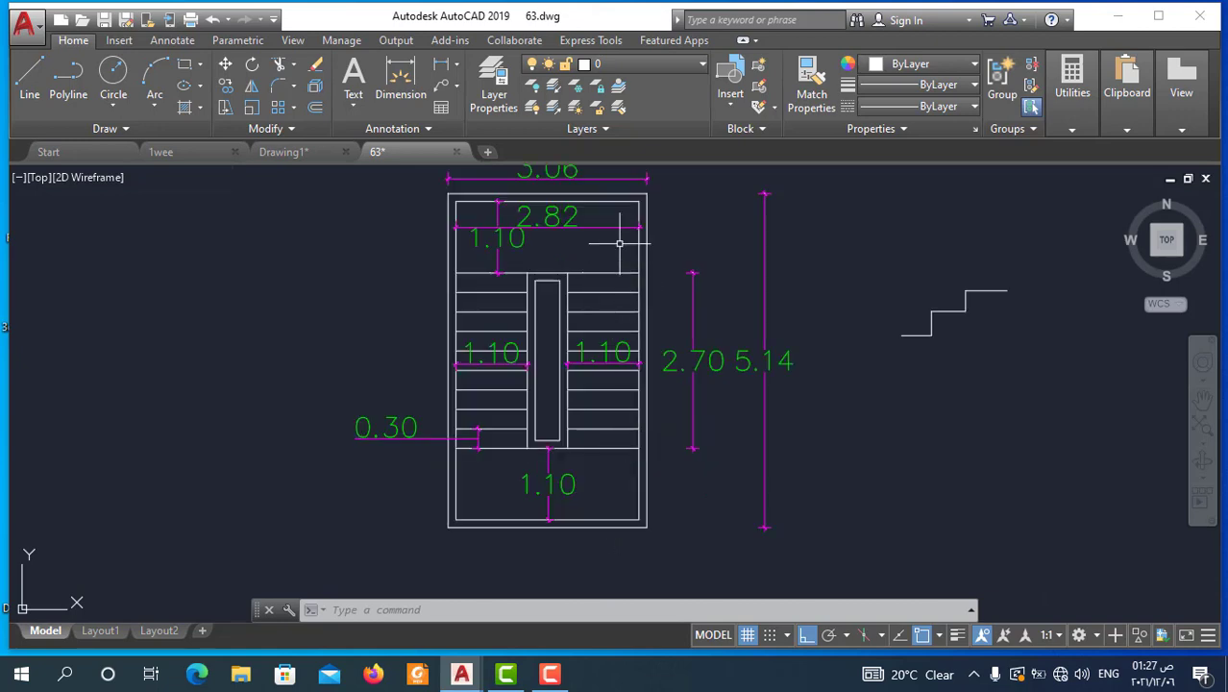
pyautogui.click(619, 244)
pyautogui.click(606, 478)
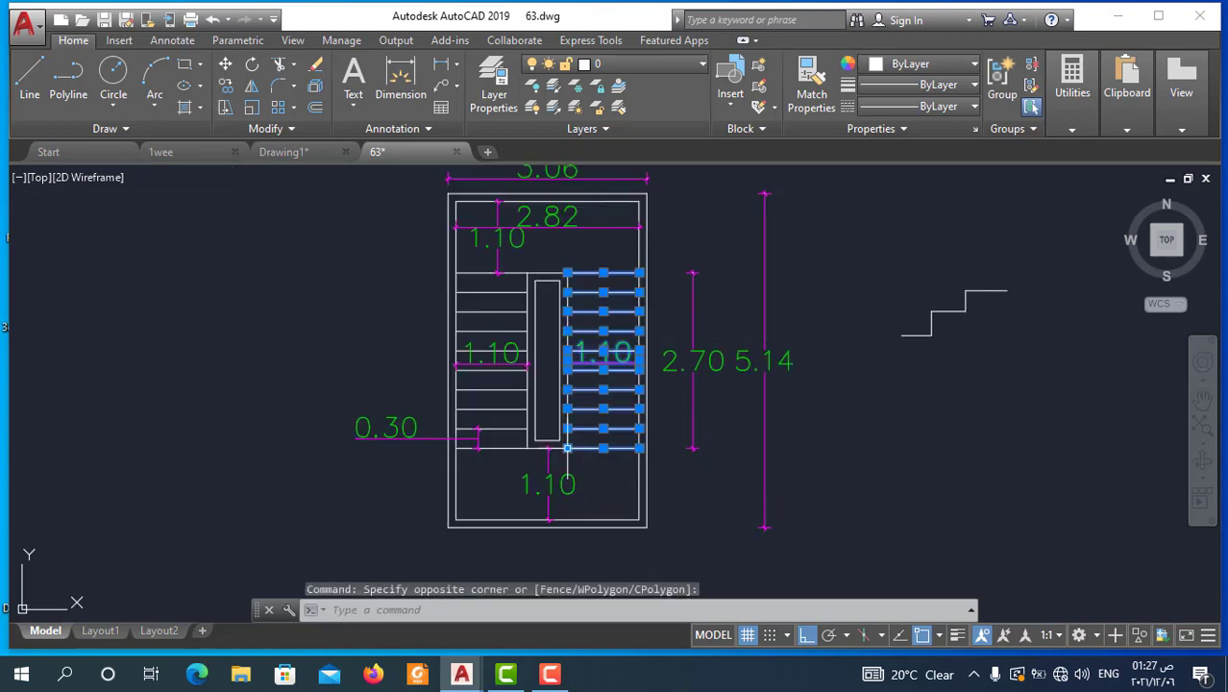
pyautogui.click(496, 240)
pyautogui.click(493, 442)
pyautogui.press('Escape')
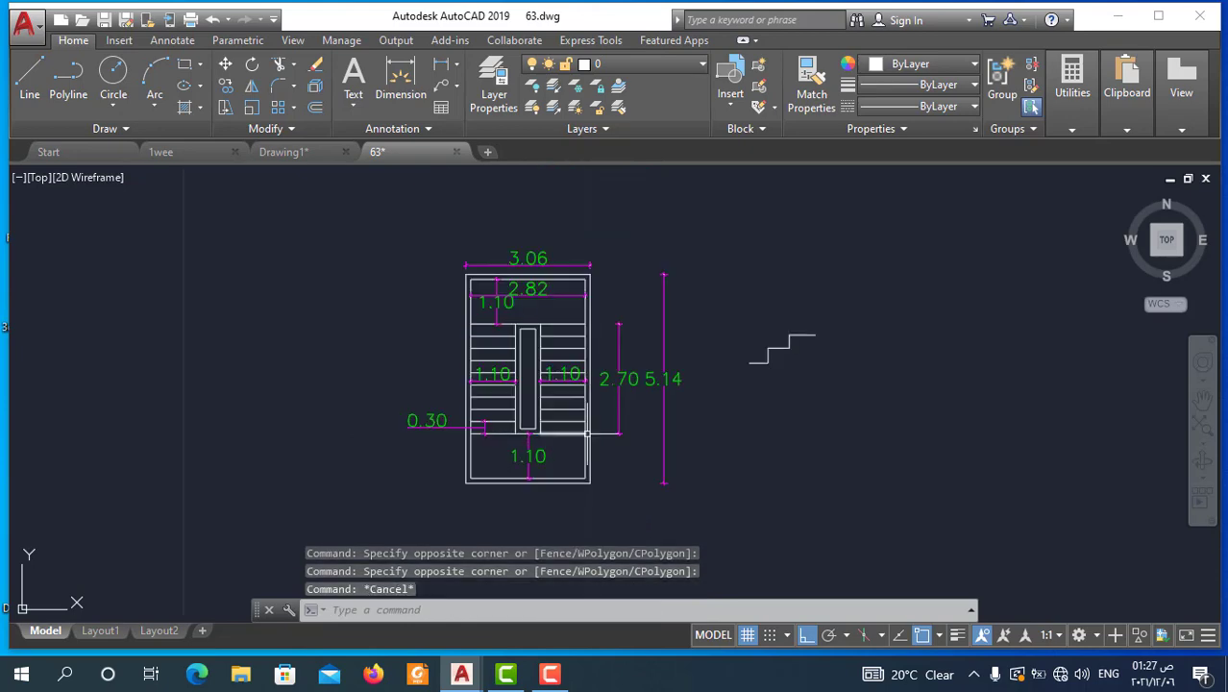
pyautogui.moveTo(611, 168); pyautogui.dragTo(570, 202, button='middle')
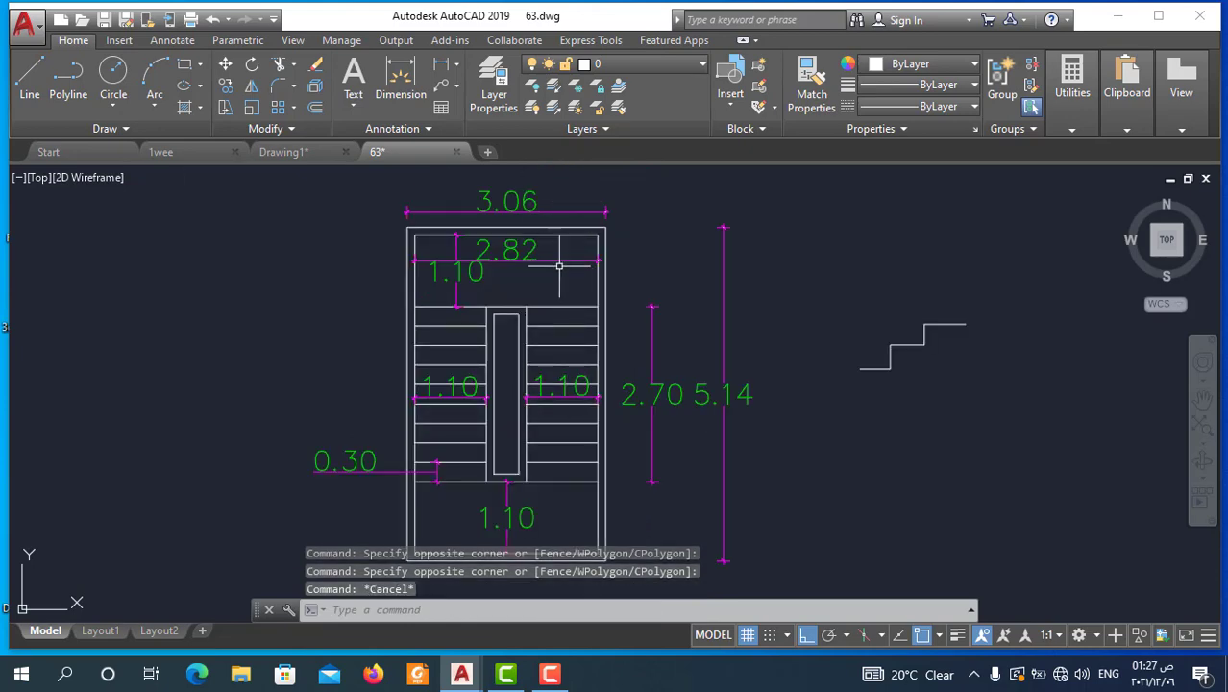
# Begin a 0.30 linear dimension across a stair tread, then cancel it unplaced.
pyautogui.click(401, 77)
pyautogui.scroll(4, 567, 288)
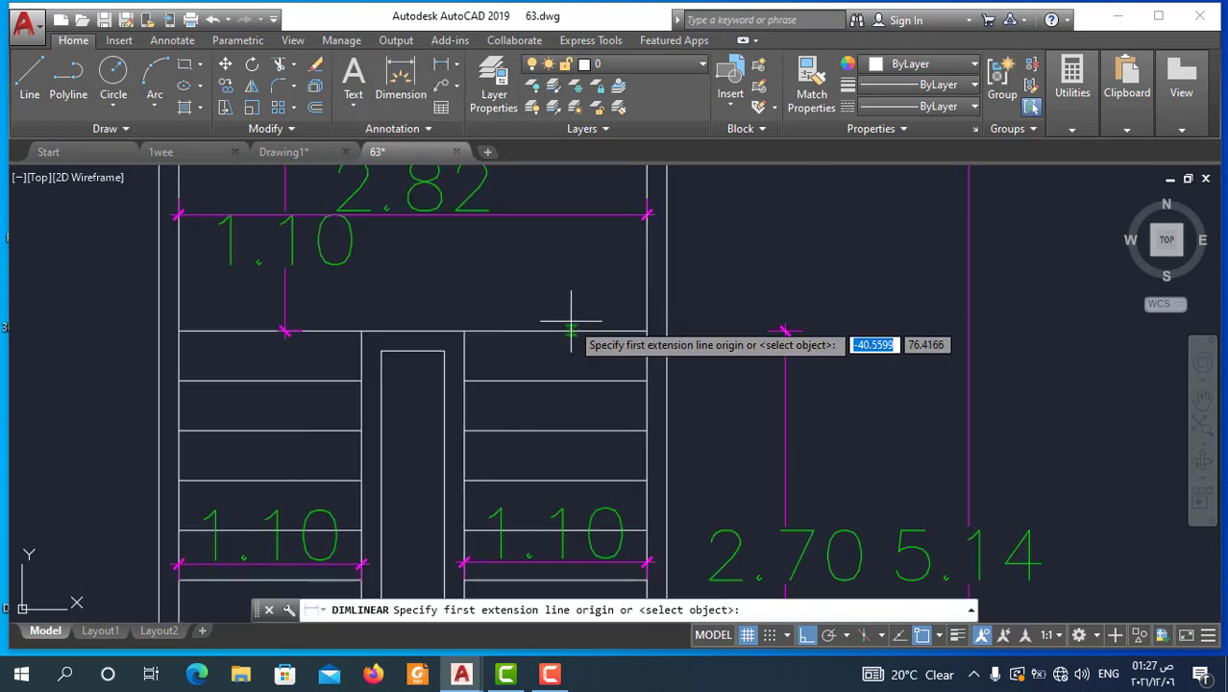
pyautogui.click(571, 321)
pyautogui.click(567, 374)
pyautogui.scroll(-4, 555, 374)
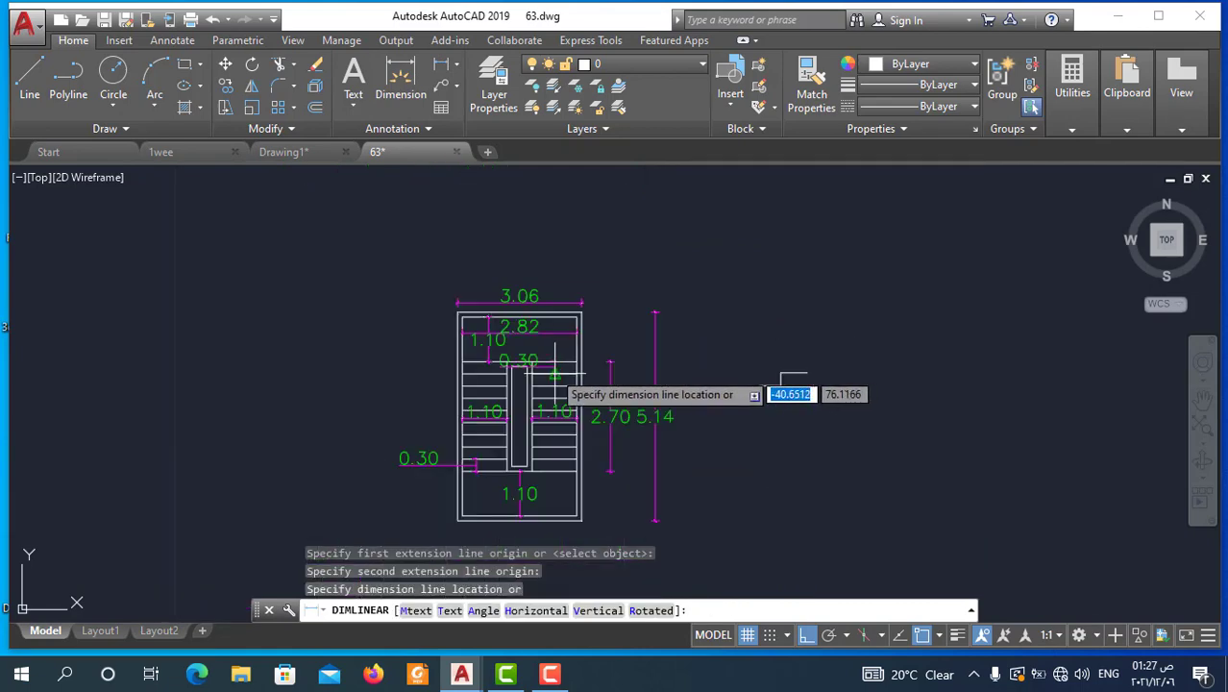
pyautogui.press('Escape')
pyautogui.scroll(-3, 554, 374)
pyautogui.scroll(10, 504, 383)
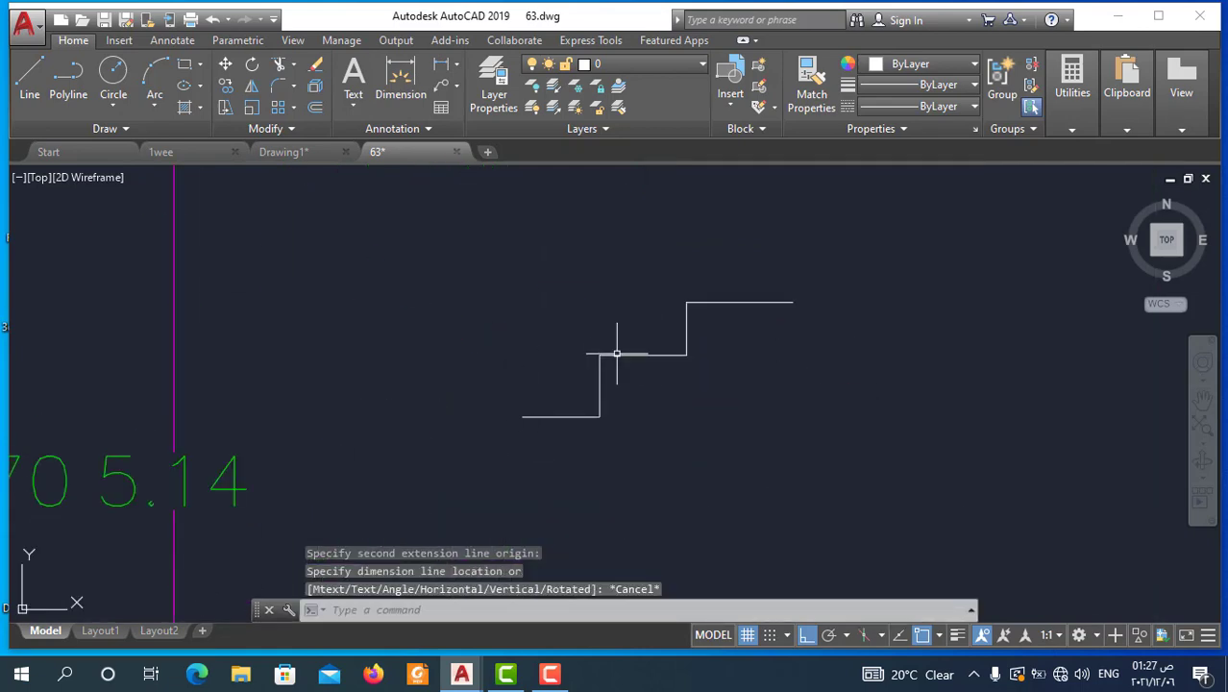
# Begin a 0.52 linear dimension on the step profile, then cancel it unplaced.
pyautogui.click(401, 77)
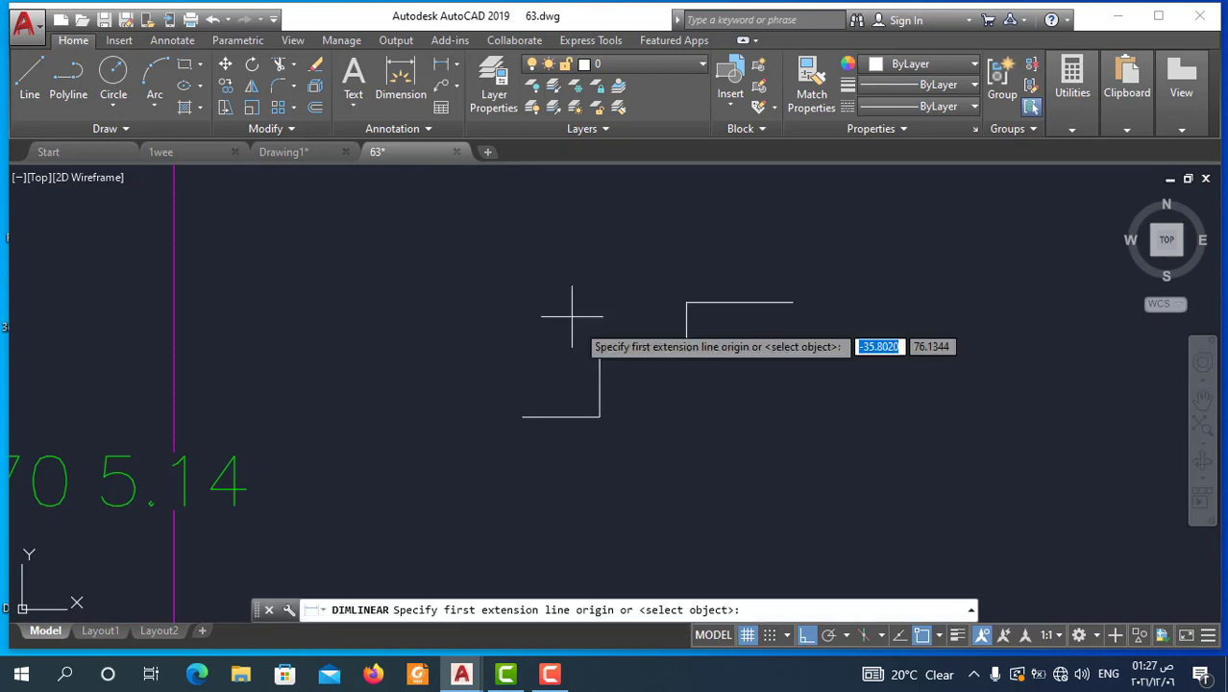
pyautogui.click(599, 355)
pyautogui.click(687, 355)
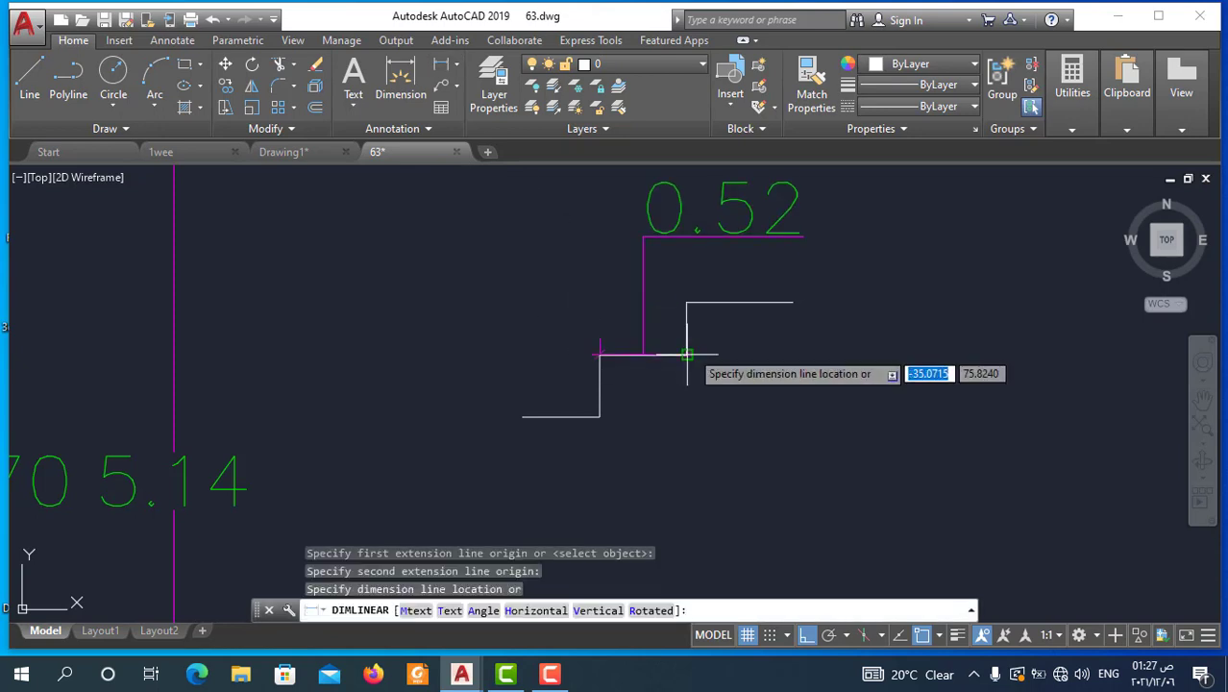
pyautogui.press('Escape')
pyautogui.scroll(-5, 708, 302)
pyautogui.scroll(1, 577, 340)
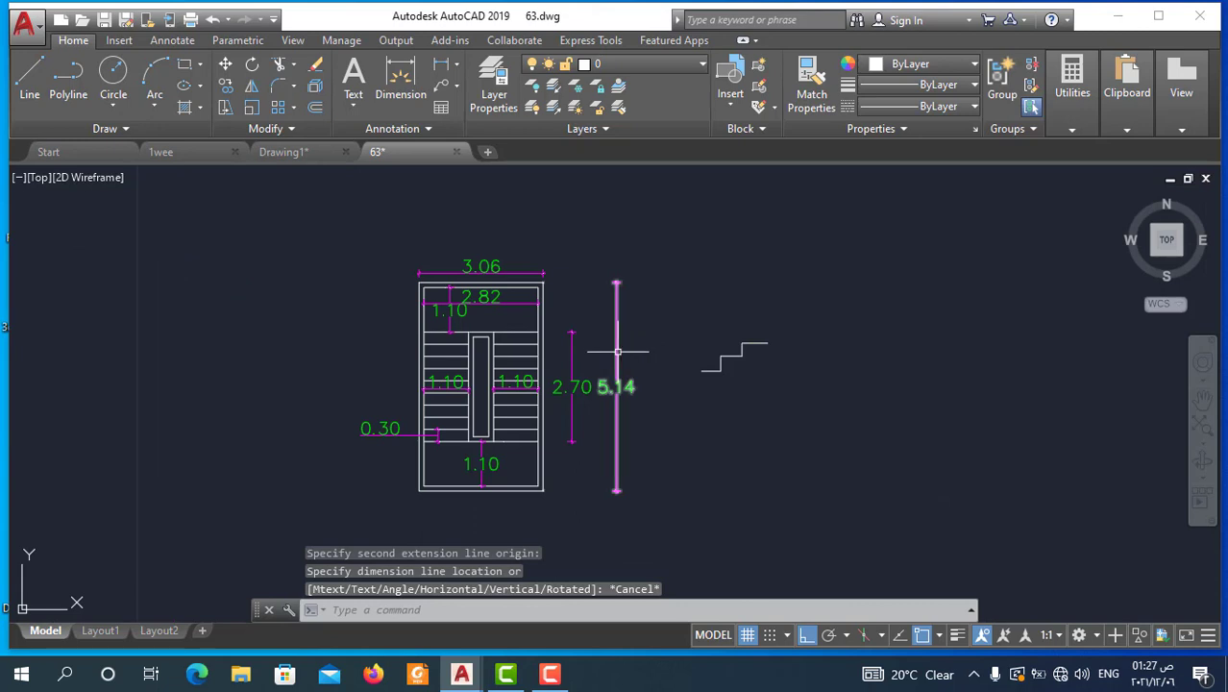
pyautogui.scroll(-2, 677, 384)
pyautogui.scroll(2, 572, 402)
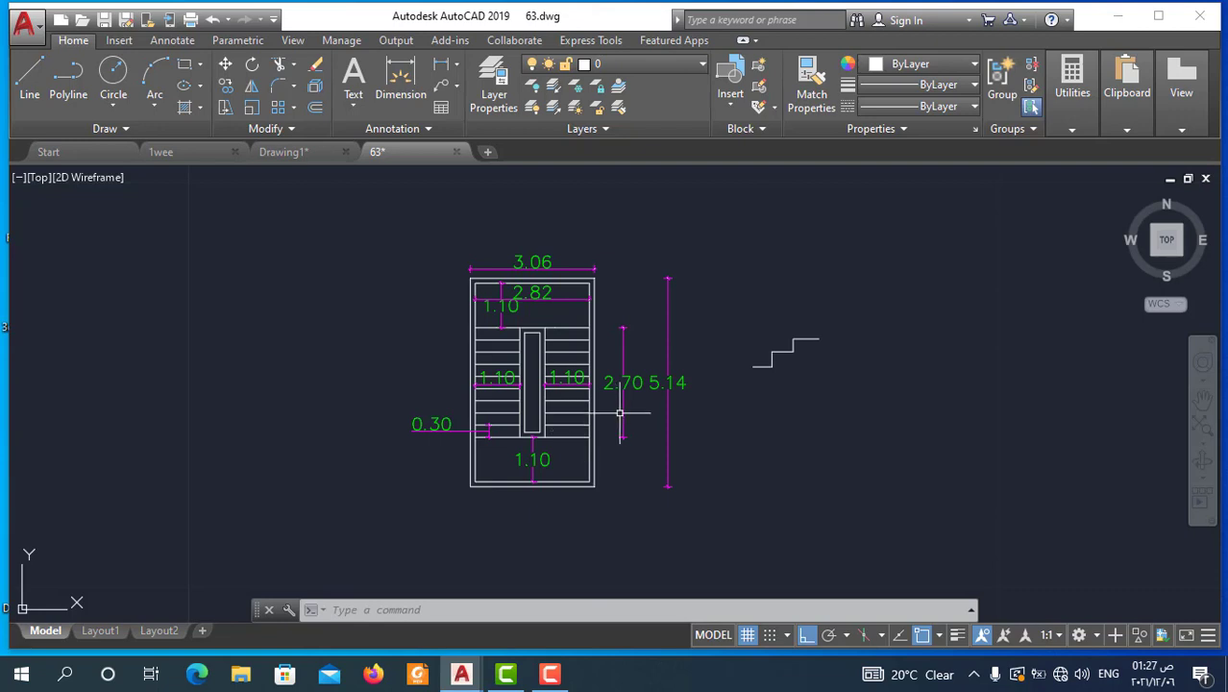
# Window-select the small step sketch and delete it.
pyautogui.scroll(-2, 688, 353)
pyautogui.click(801, 316)
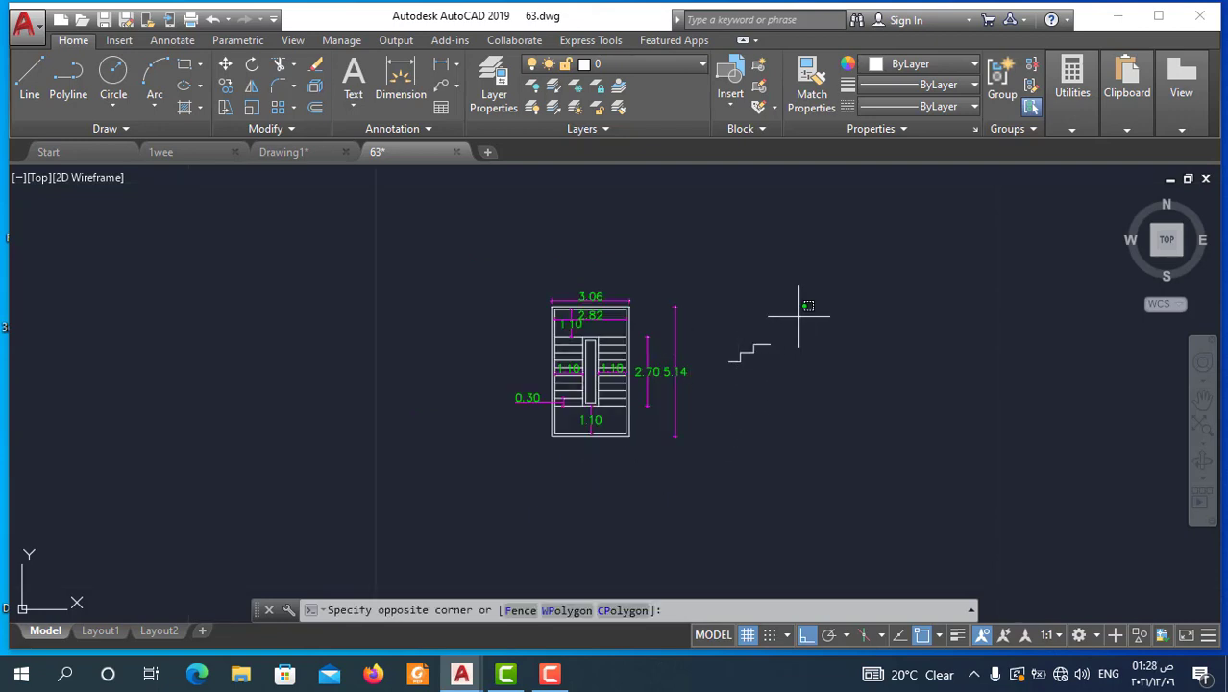
pyautogui.click(718, 389)
pyautogui.press('Delete')
pyautogui.scroll(2, 634, 381)
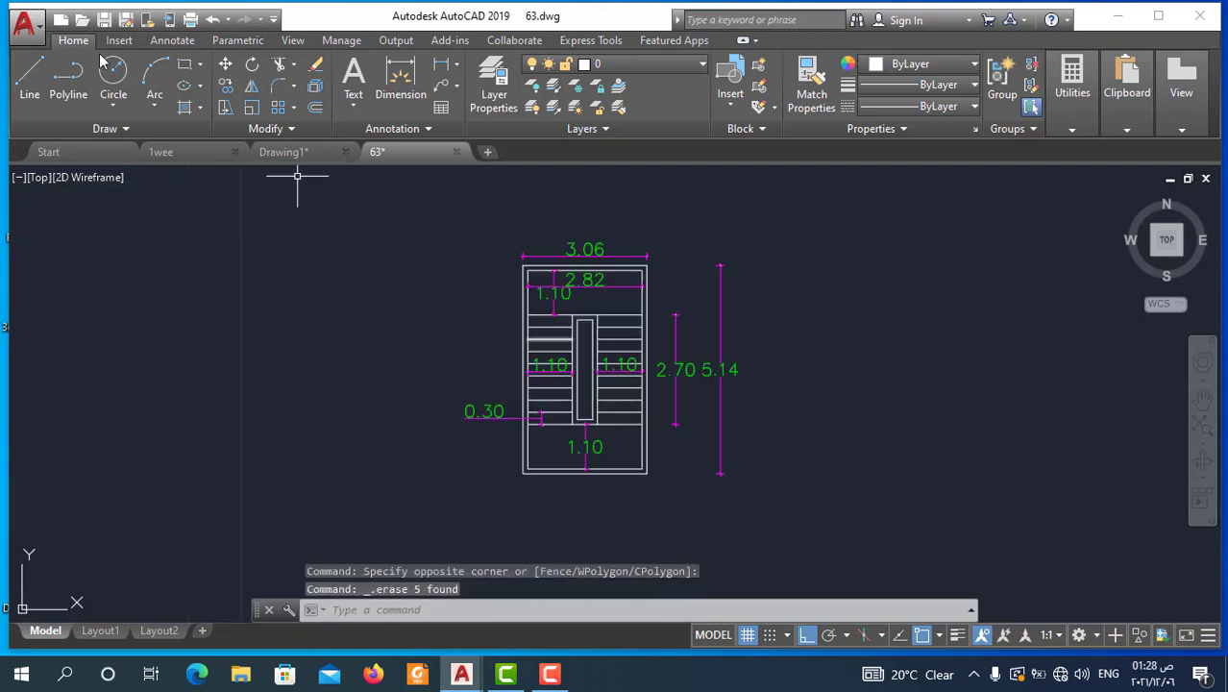
# Draw a vertical line to the right of the stair plan.
pyautogui.click(30, 78)
pyautogui.scroll(-2, 447, 256)
pyautogui.scroll(3, 441, 257)
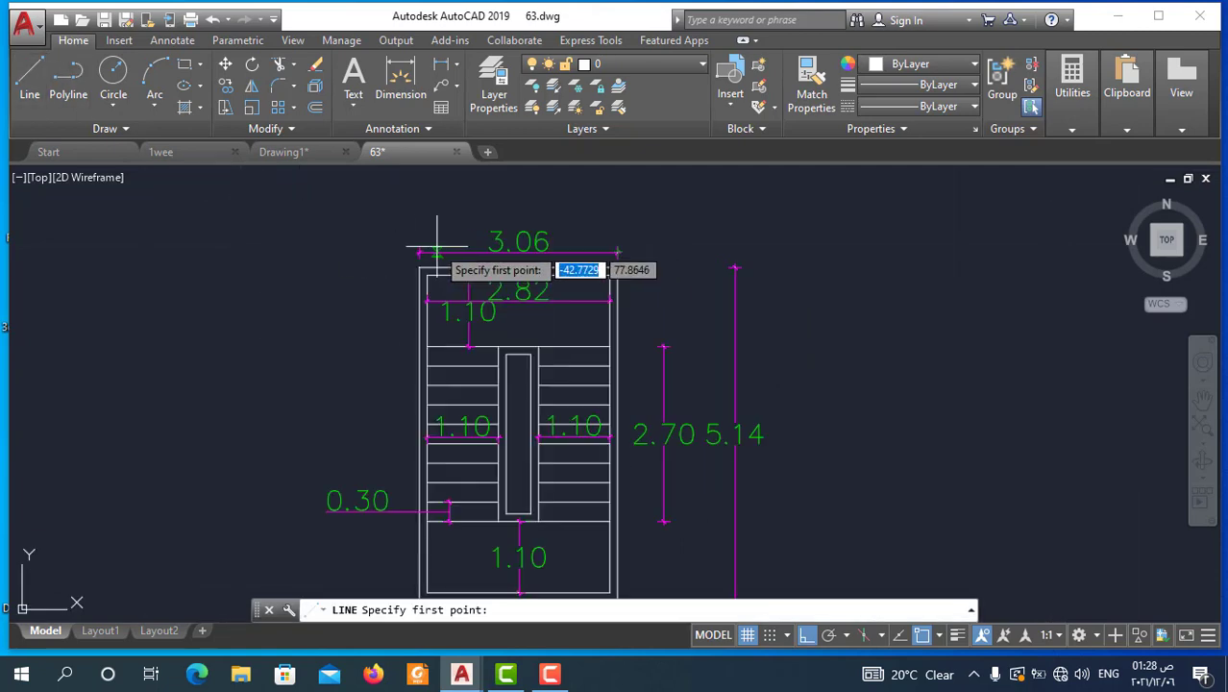
pyautogui.scroll(-3, 441, 260)
pyautogui.click(683, 253)
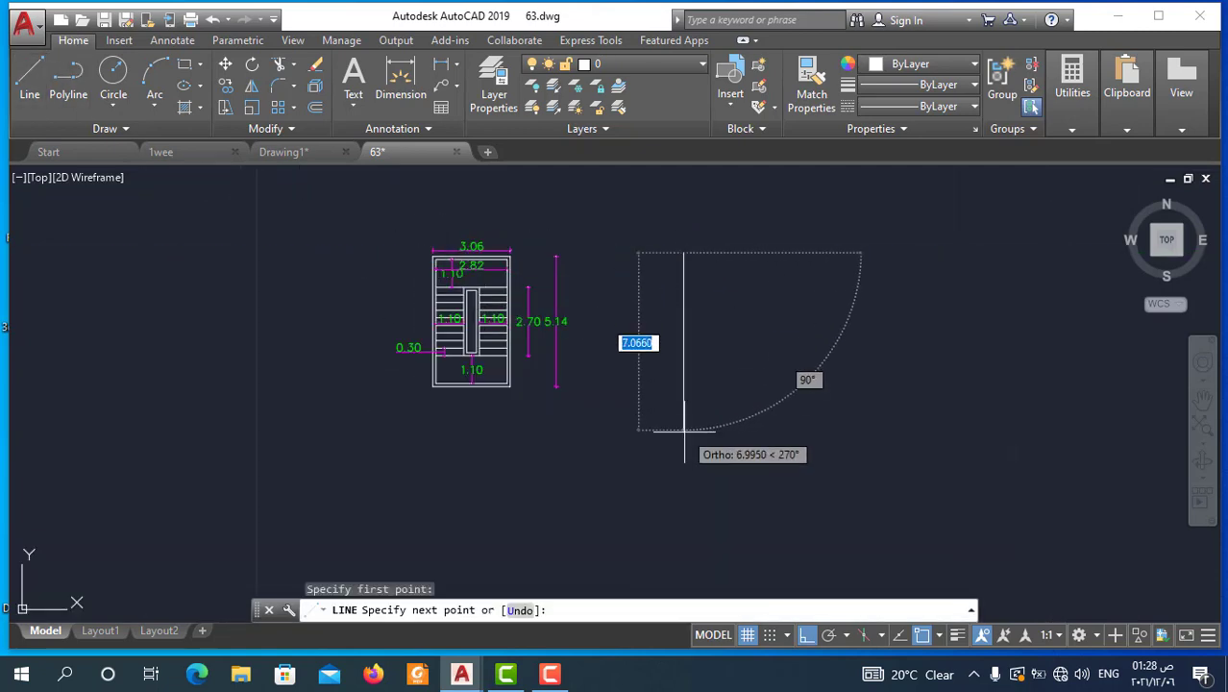
pyautogui.click(683, 434)
pyautogui.press('Escape')
# Draw a horizontal line crossing the vertical line near its lower end.
pyautogui.click(30, 78)
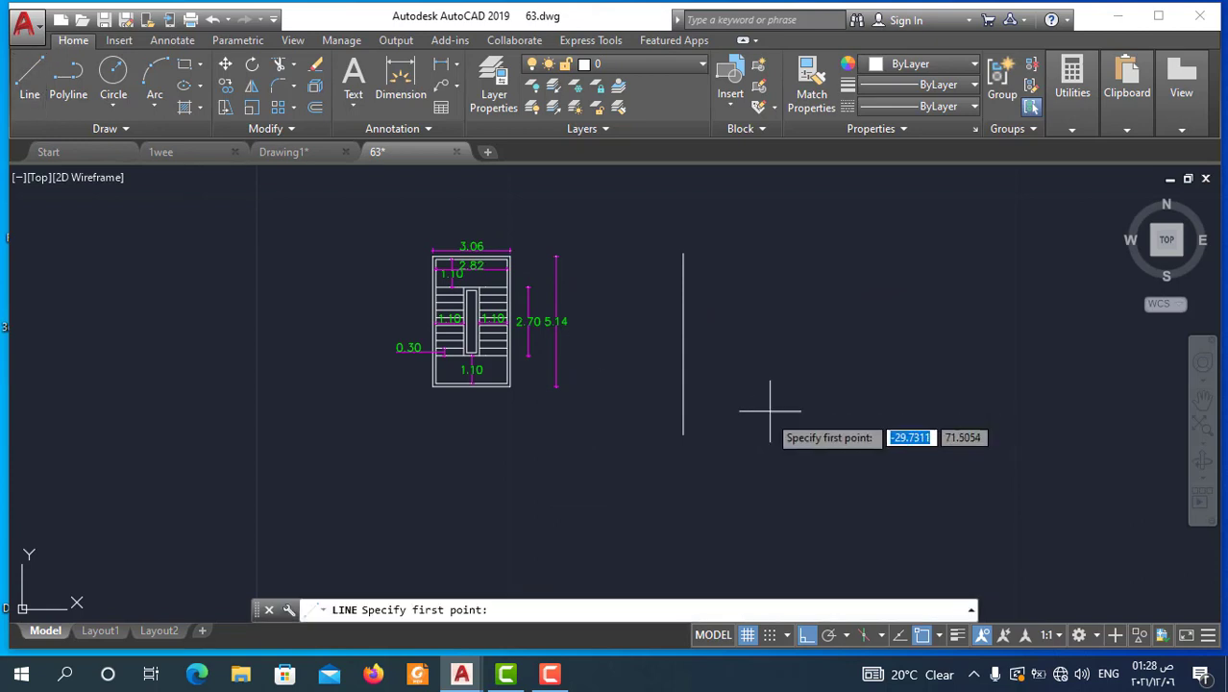
pyautogui.click(654, 391)
pyautogui.click(866, 391)
pyautogui.press('Escape')
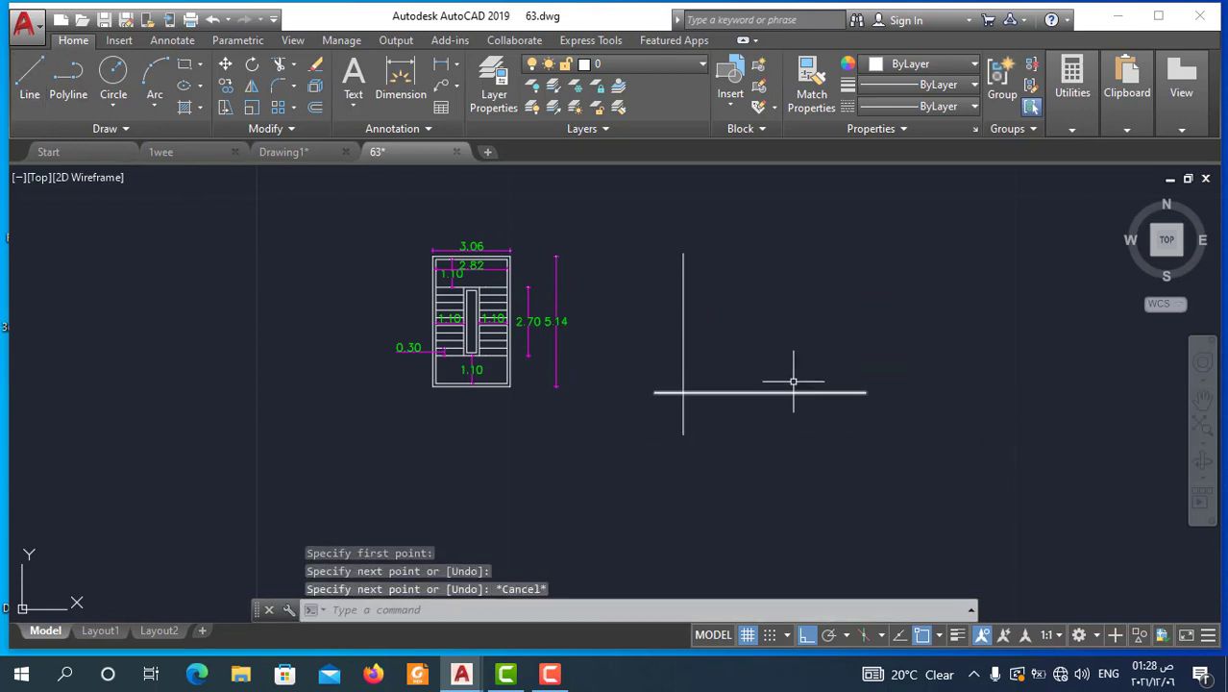
pyautogui.scroll(2, 798, 384)
pyautogui.scroll(-2, 652, 411)
pyautogui.scroll(4, 385, 387)
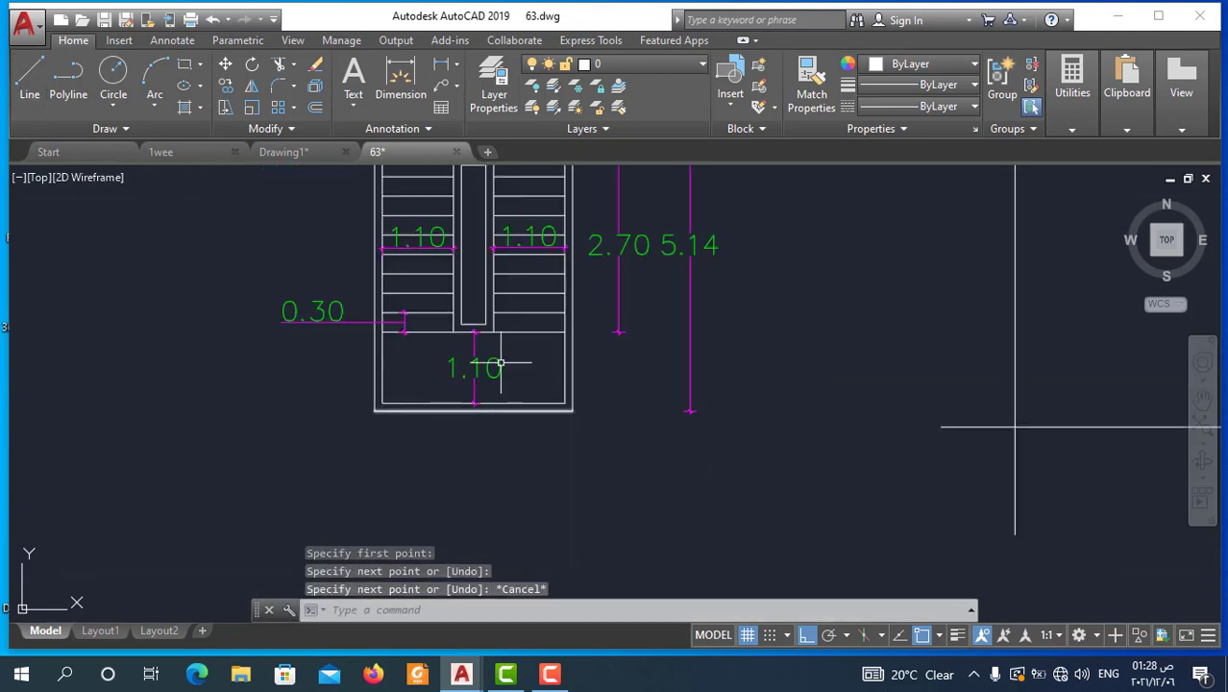
pyautogui.scroll(2, 474, 357)
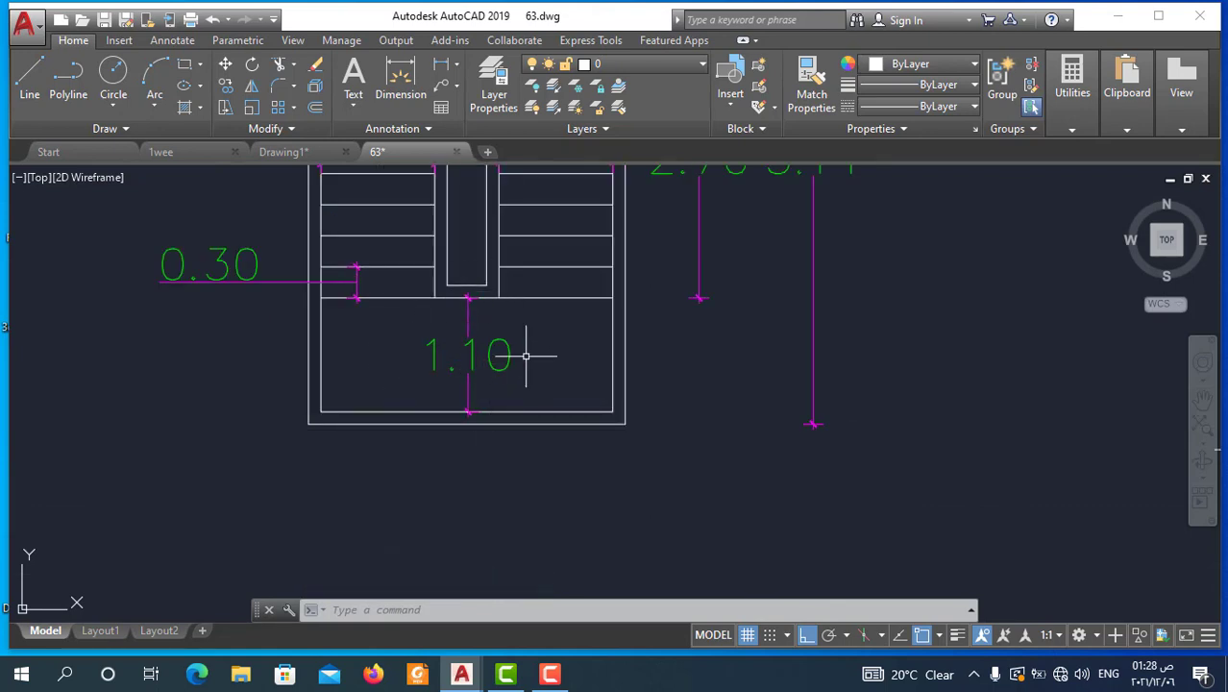
pyautogui.scroll(-2, 526, 356)
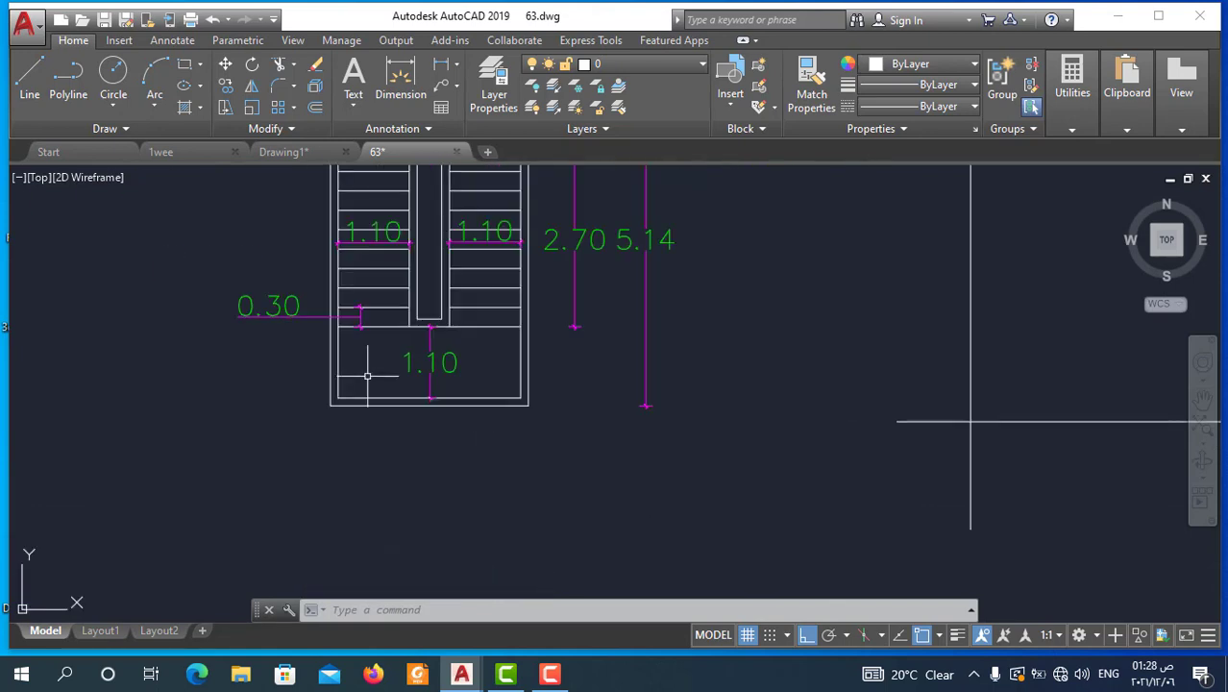
pyautogui.scroll(-3, 403, 346)
pyautogui.scroll(2, 698, 397)
pyautogui.scroll(4, 688, 502)
pyautogui.press('Escape')
pyautogui.press('Escape')
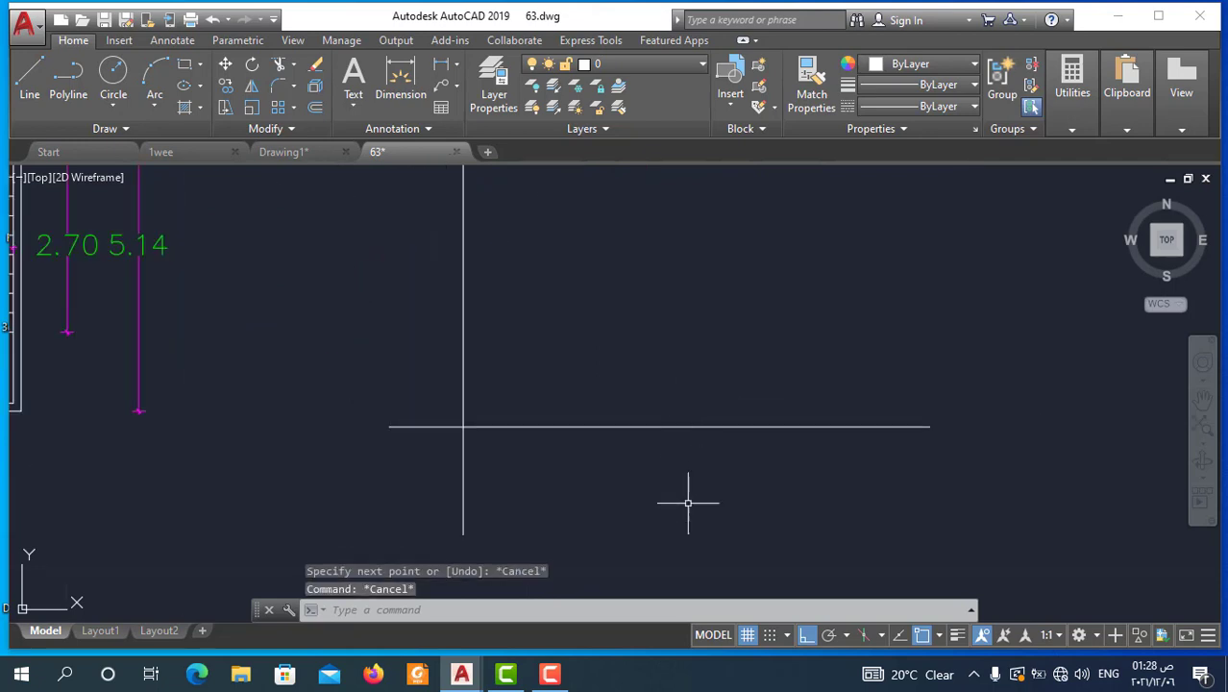
# Offset the horizontal line upward and the vertical line rightward by 0.12.
pyautogui.write('o')
pyautogui.press('Return')
pyautogui.write('.12')
pyautogui.press('Return')
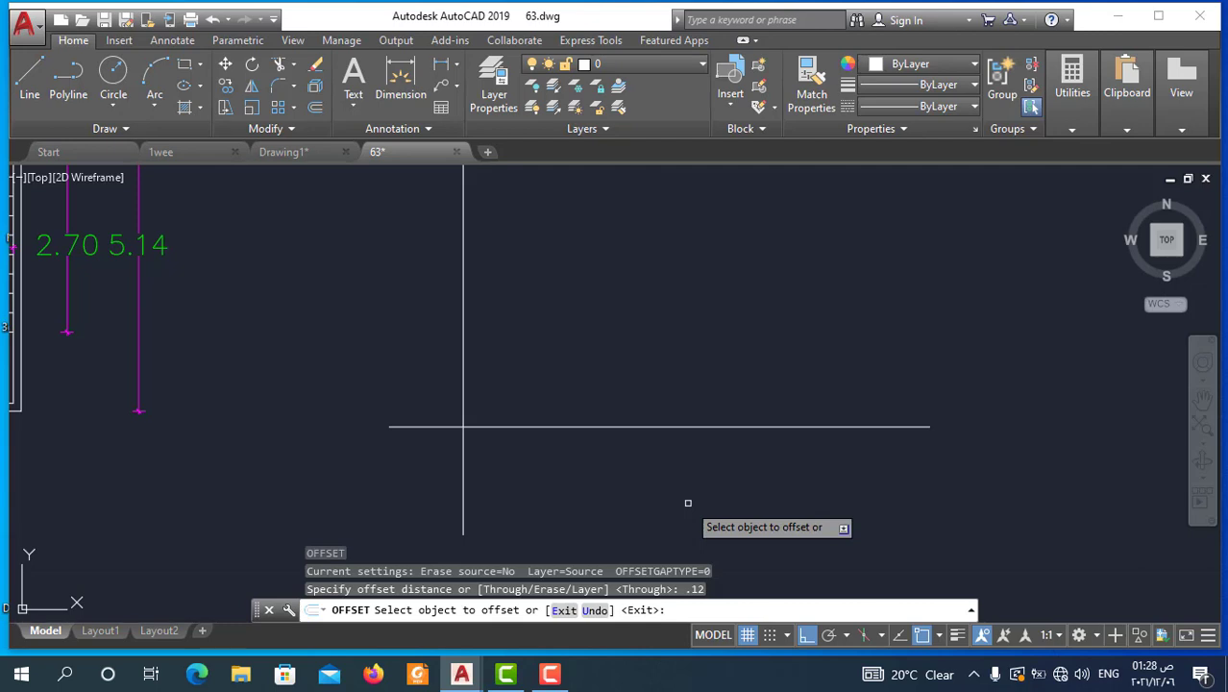
pyautogui.click(680, 427)
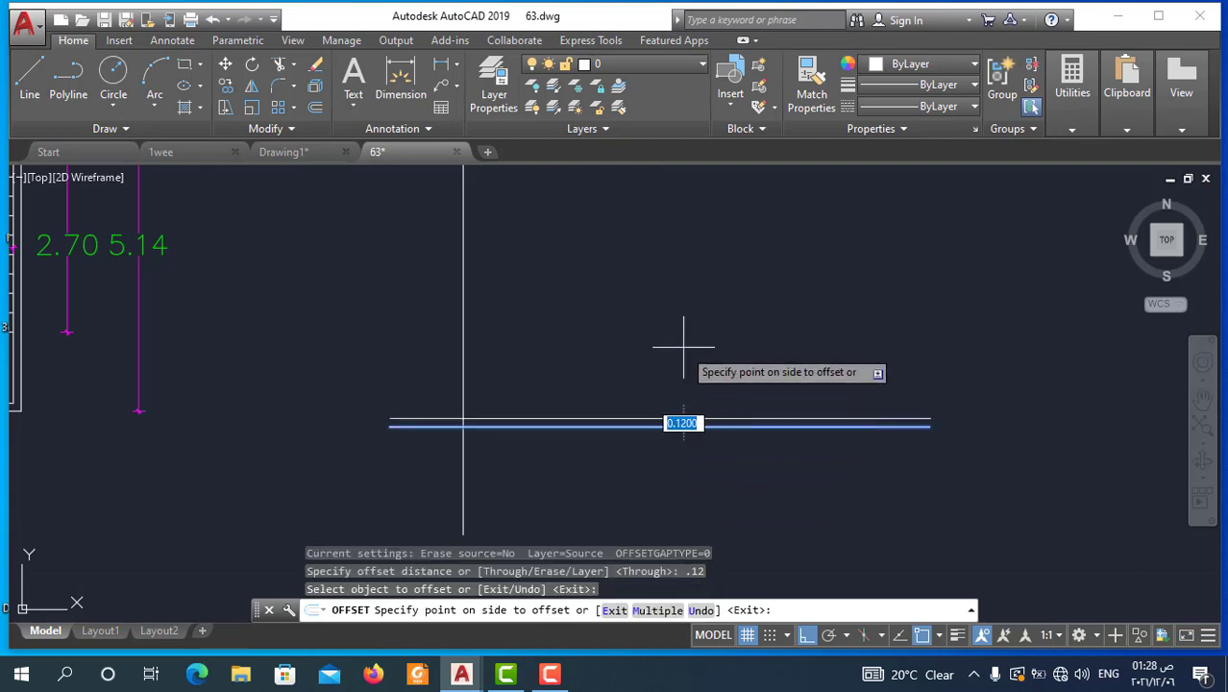
pyautogui.click(683, 346)
pyautogui.click(466, 333)
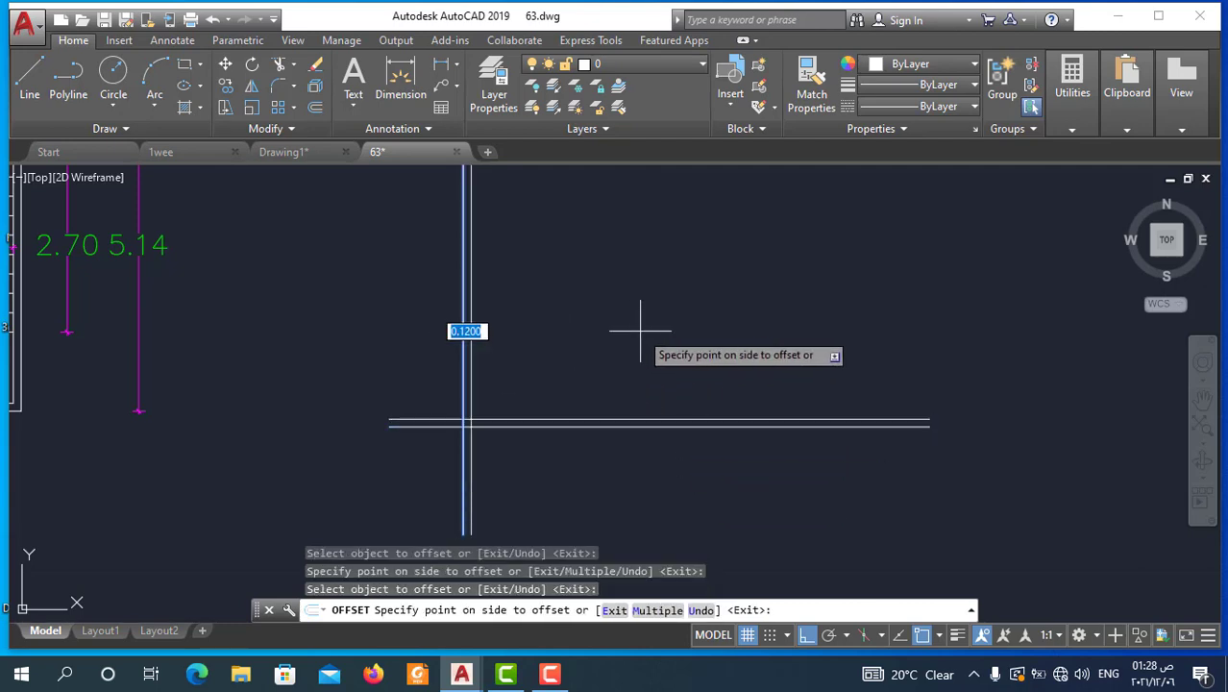
pyautogui.click(640, 331)
pyautogui.scroll(-4, 637, 538)
pyautogui.press('Escape')
pyautogui.write('o')
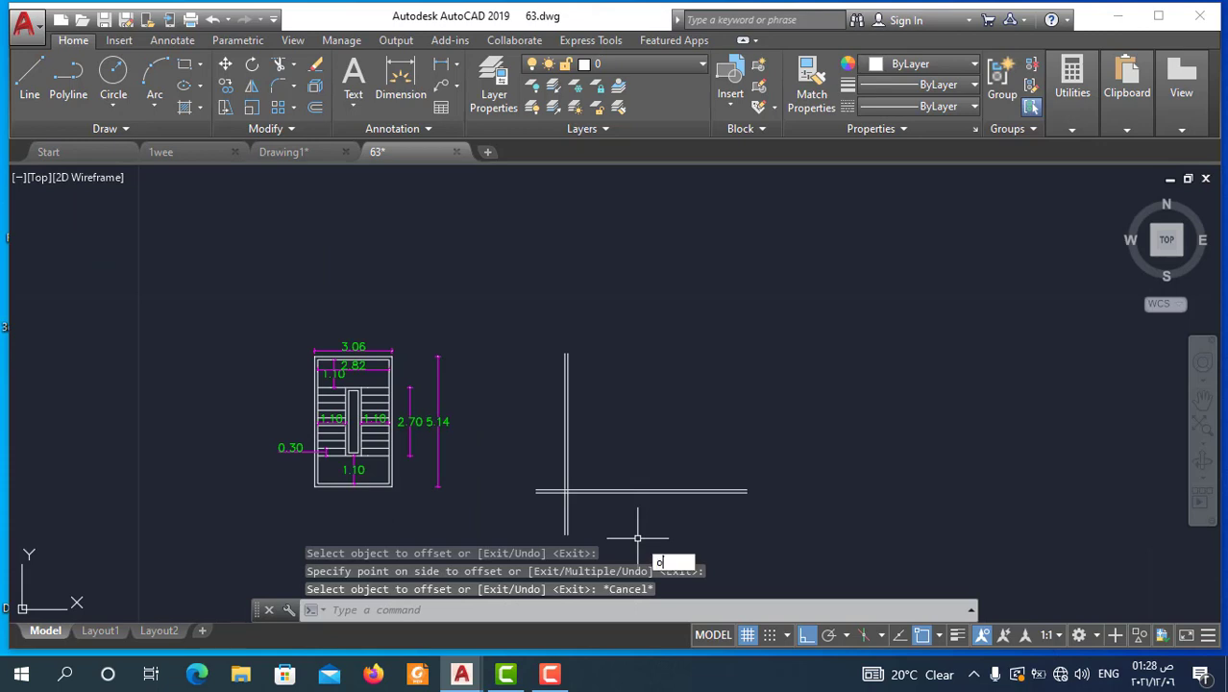
# Offset the bottom horizontal line 1.1 upward.
pyautogui.press('Return')
pyautogui.write('1.1')
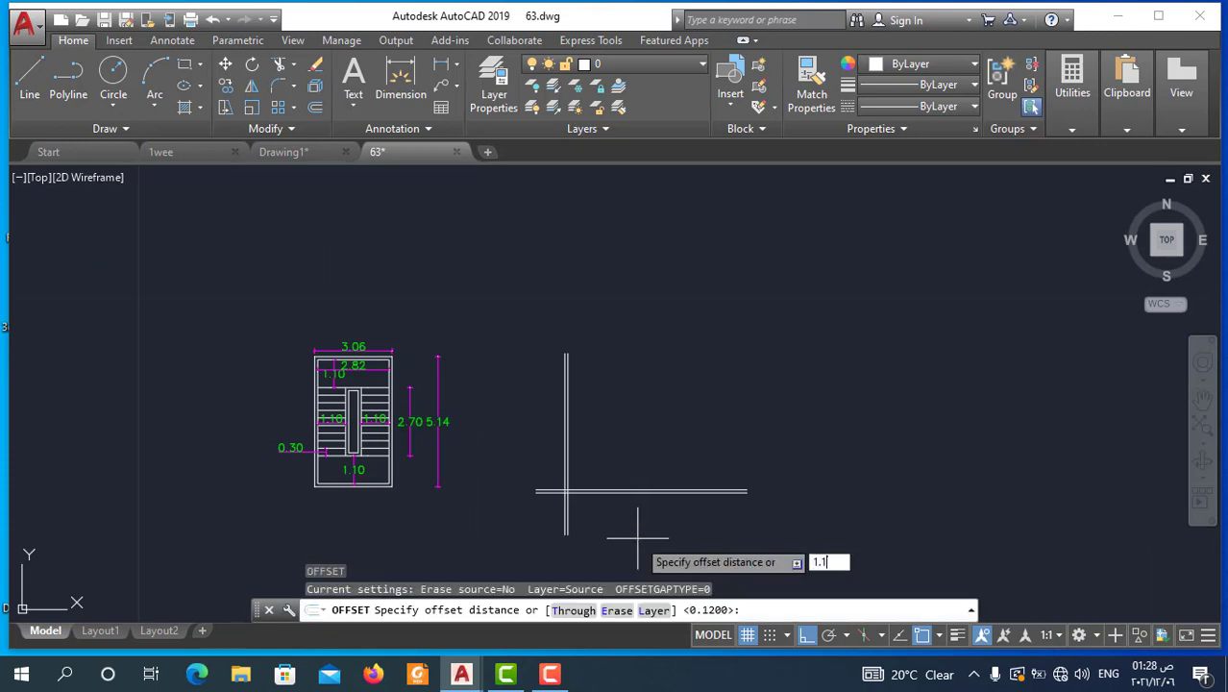
pyautogui.press('Return')
pyautogui.scroll(3, 635, 488)
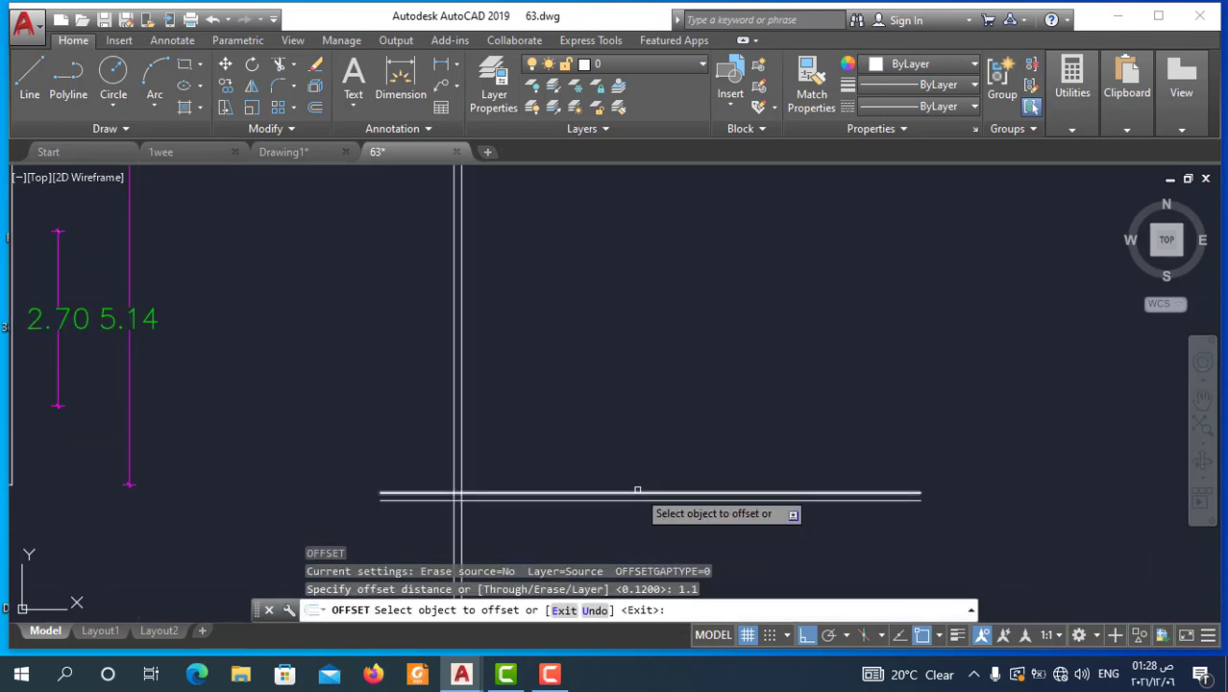
pyautogui.click(617, 496)
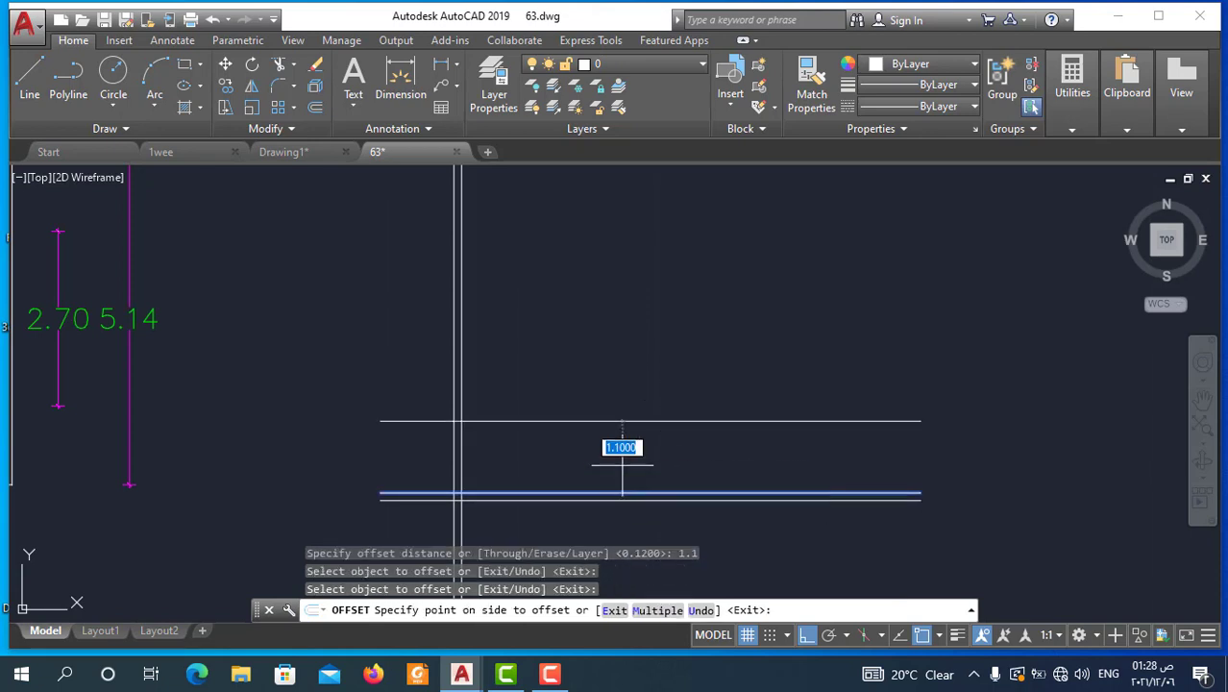
pyautogui.click(639, 394)
pyautogui.scroll(-3, 711, 411)
pyautogui.press('Escape')
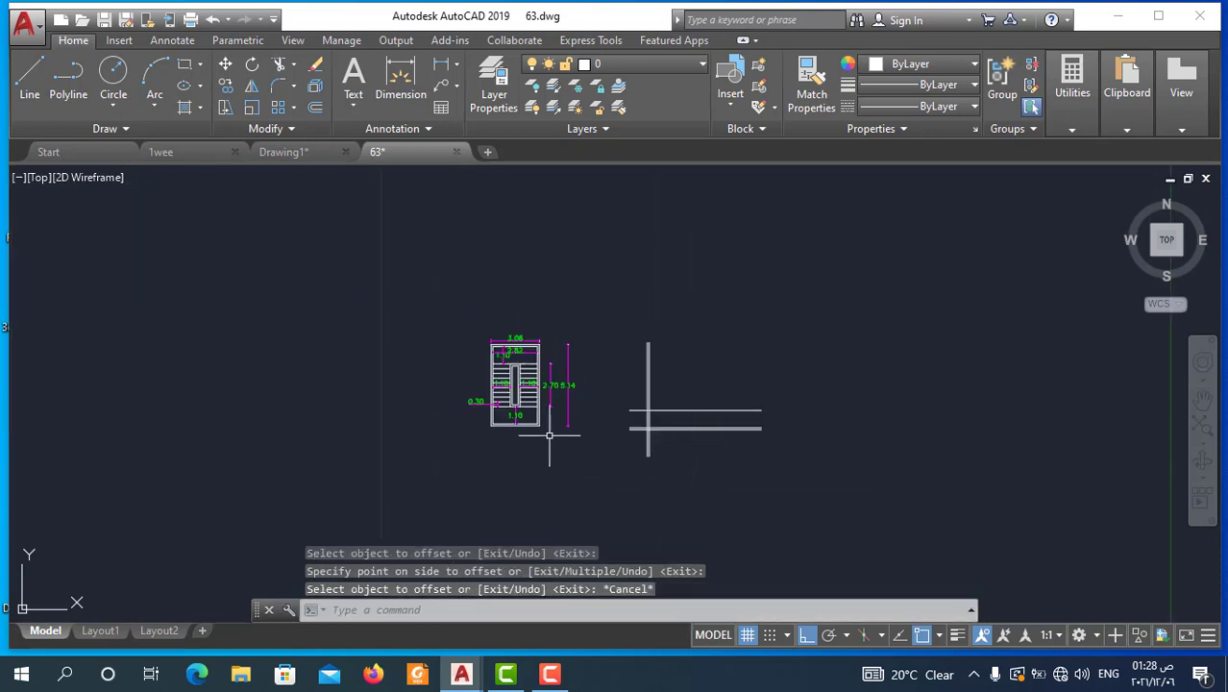
pyautogui.scroll(2, 550, 436)
pyautogui.scroll(4, 470, 452)
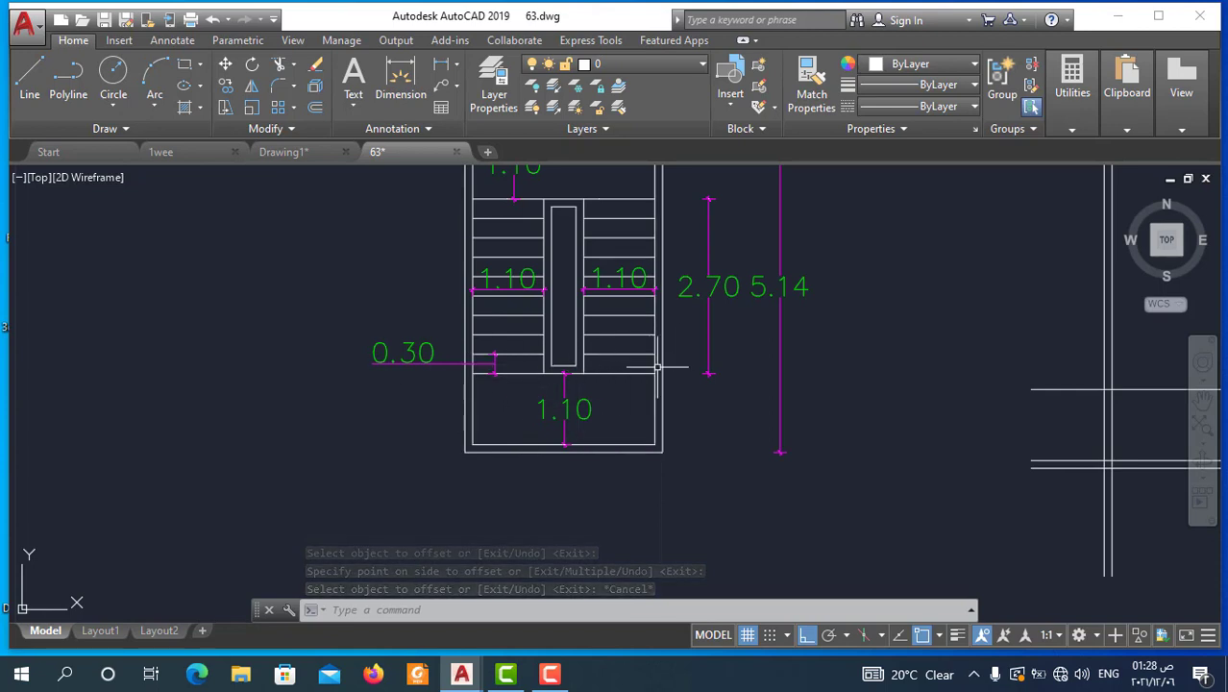
pyautogui.scroll(-4, 496, 449)
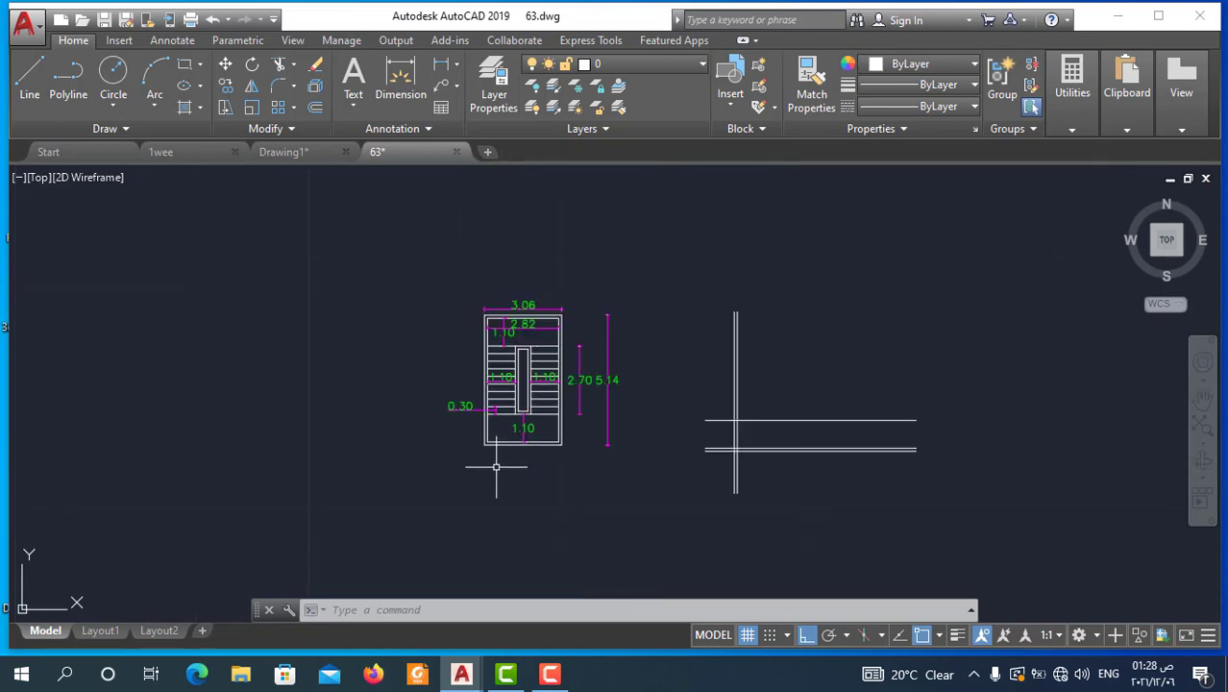
pyautogui.scroll(5, 497, 390)
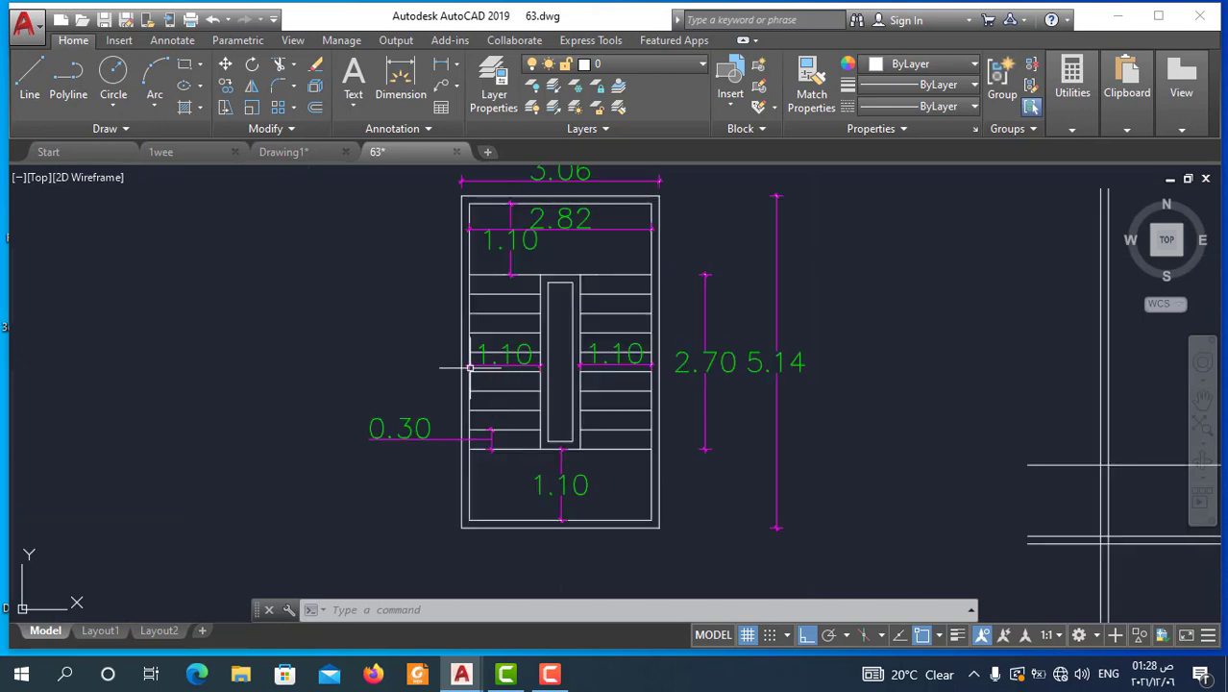
pyautogui.scroll(-1, 469, 354)
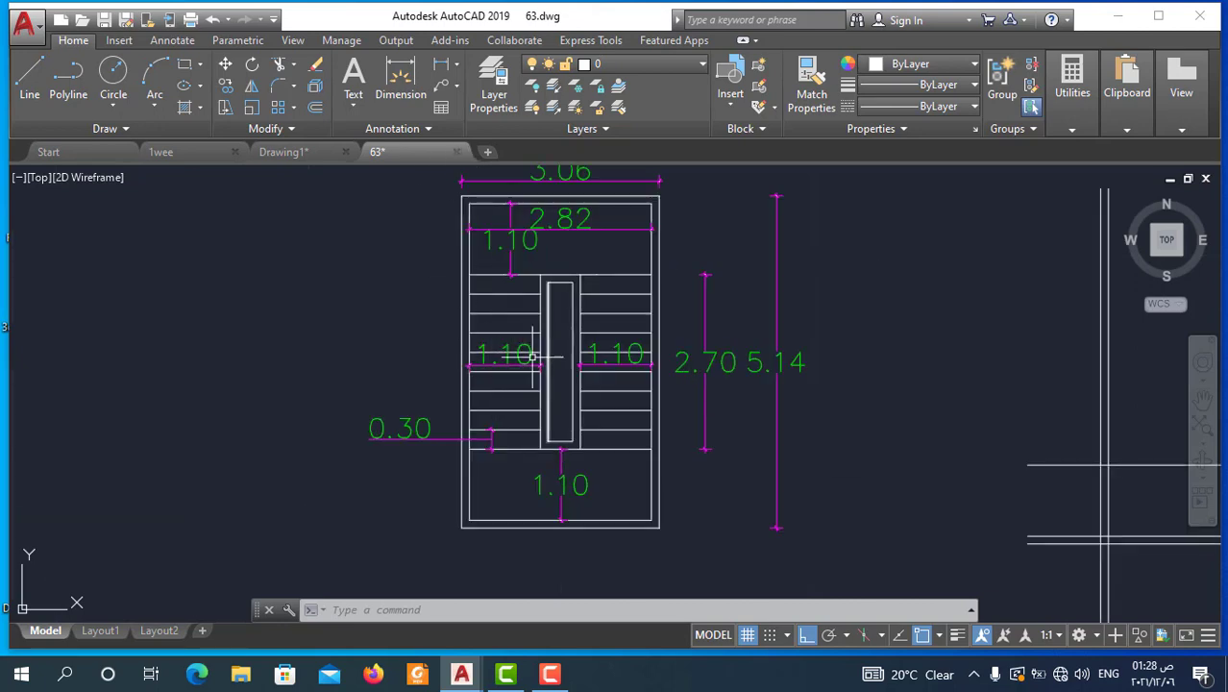
pyautogui.scroll(-2, 561, 370)
pyautogui.scroll(-2, 649, 430)
pyautogui.press('Escape')
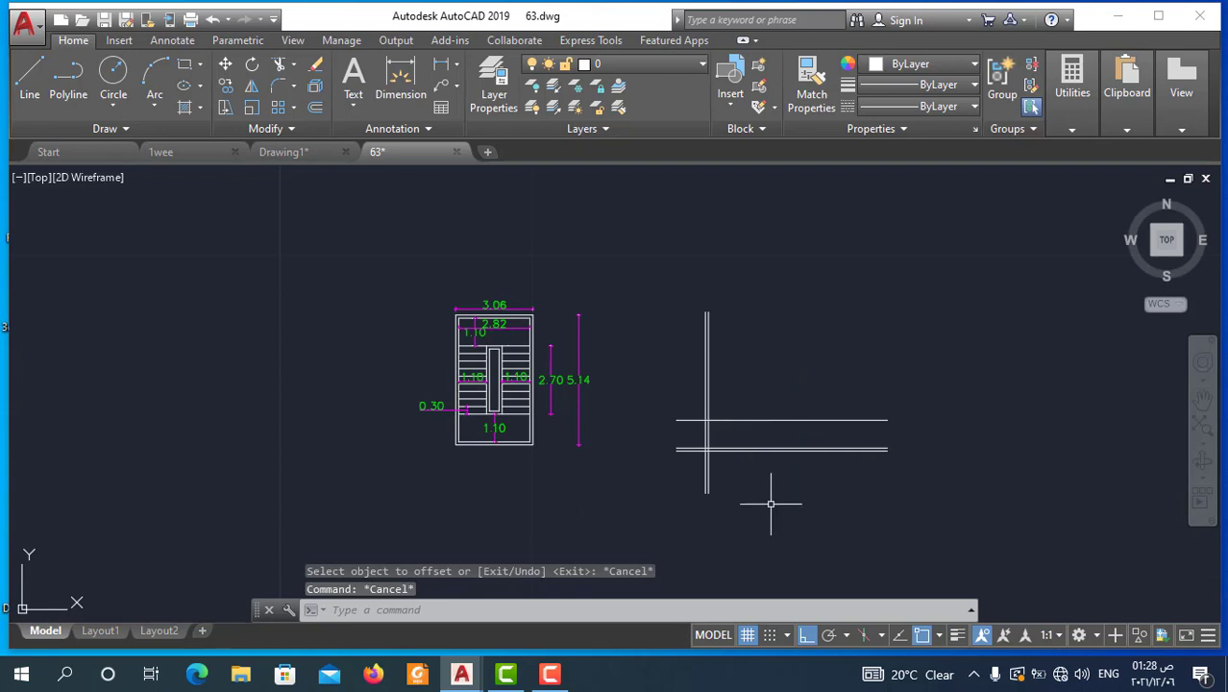
# Offset the vertical line 1.1 to the right.
pyautogui.write('o')
pyautogui.press('Return')
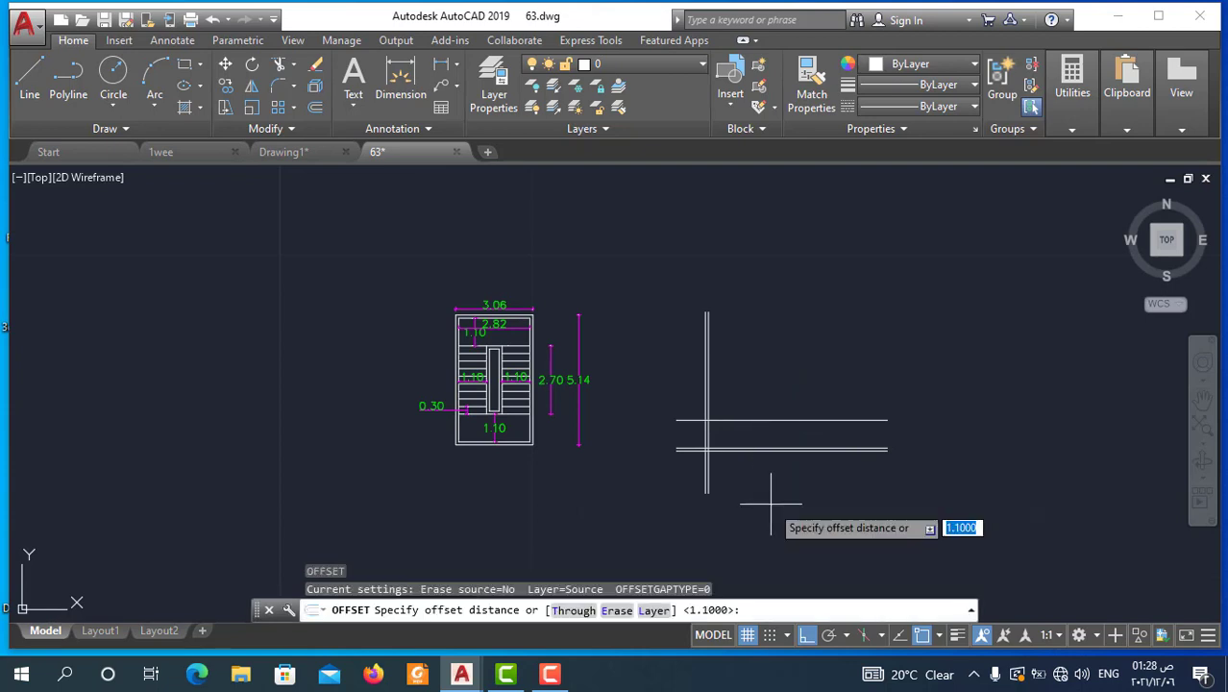
pyautogui.write('1.1')
pyautogui.press('Return')
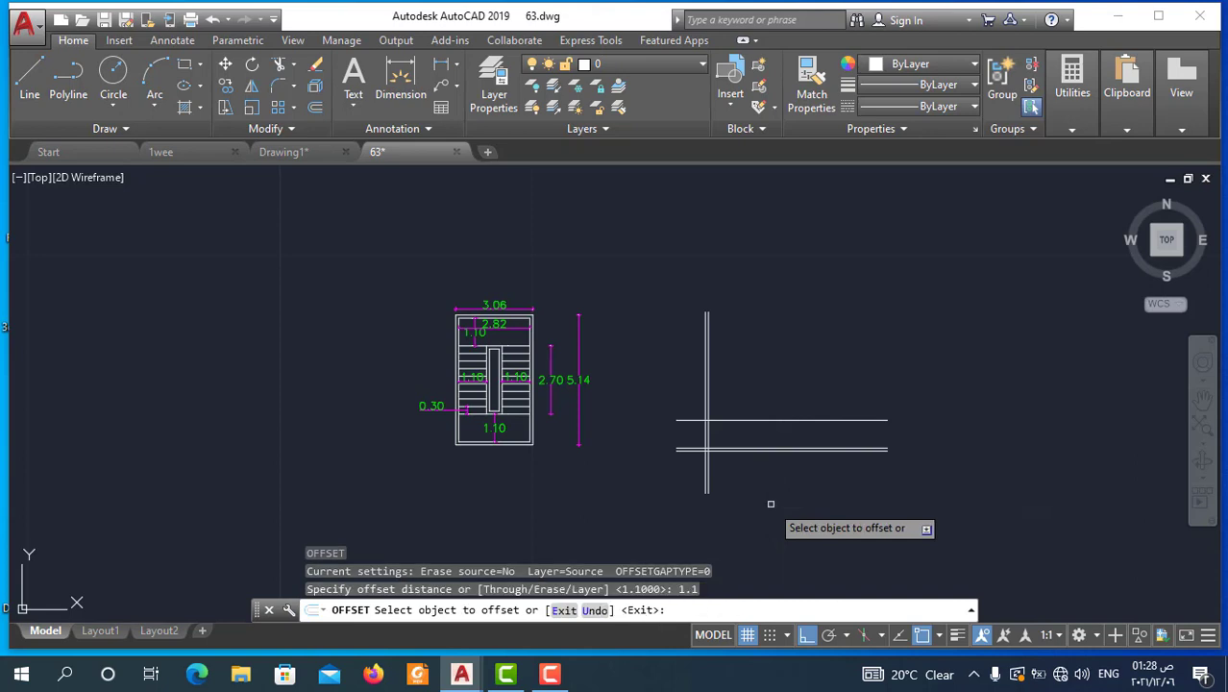
pyautogui.scroll(3, 747, 394)
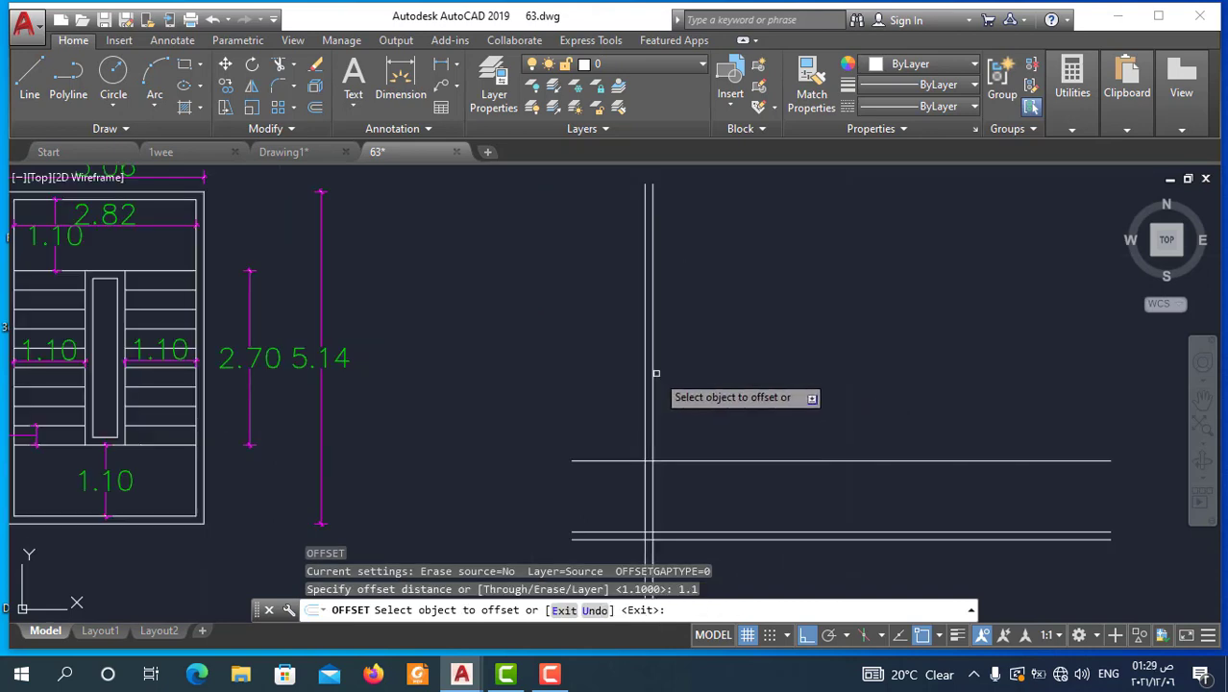
pyautogui.click(647, 374)
pyautogui.click(653, 371)
pyautogui.click(911, 352)
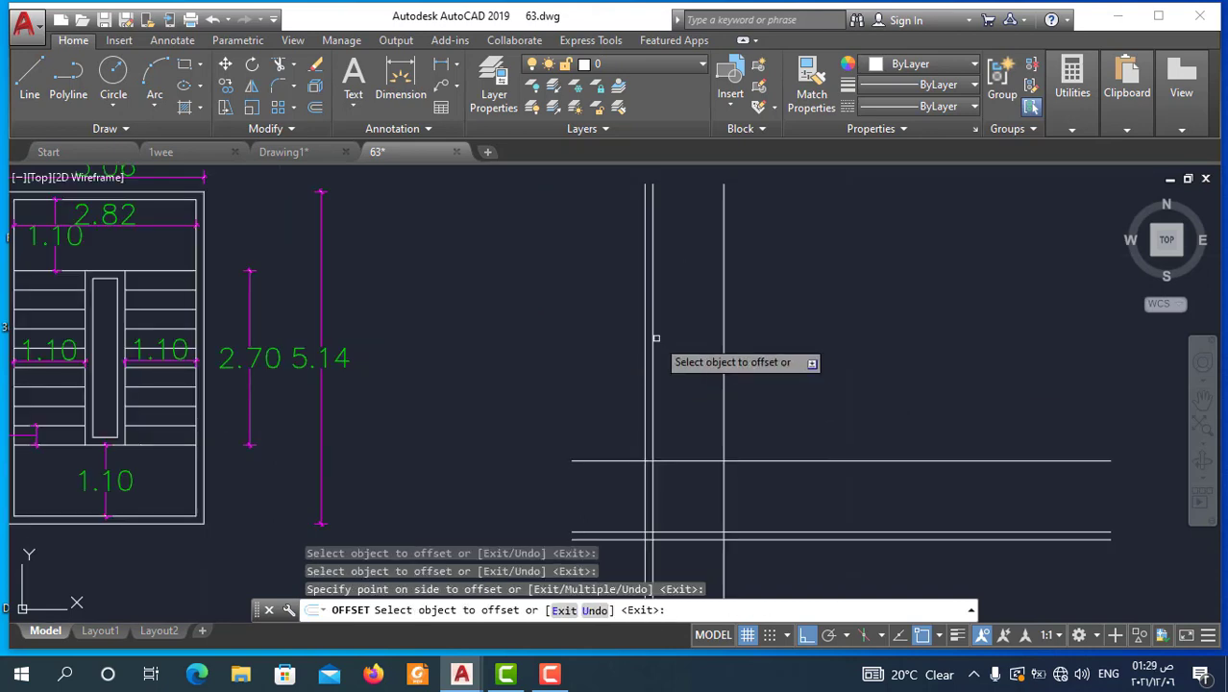
pyautogui.scroll(-3, 653, 341)
pyautogui.press('Escape')
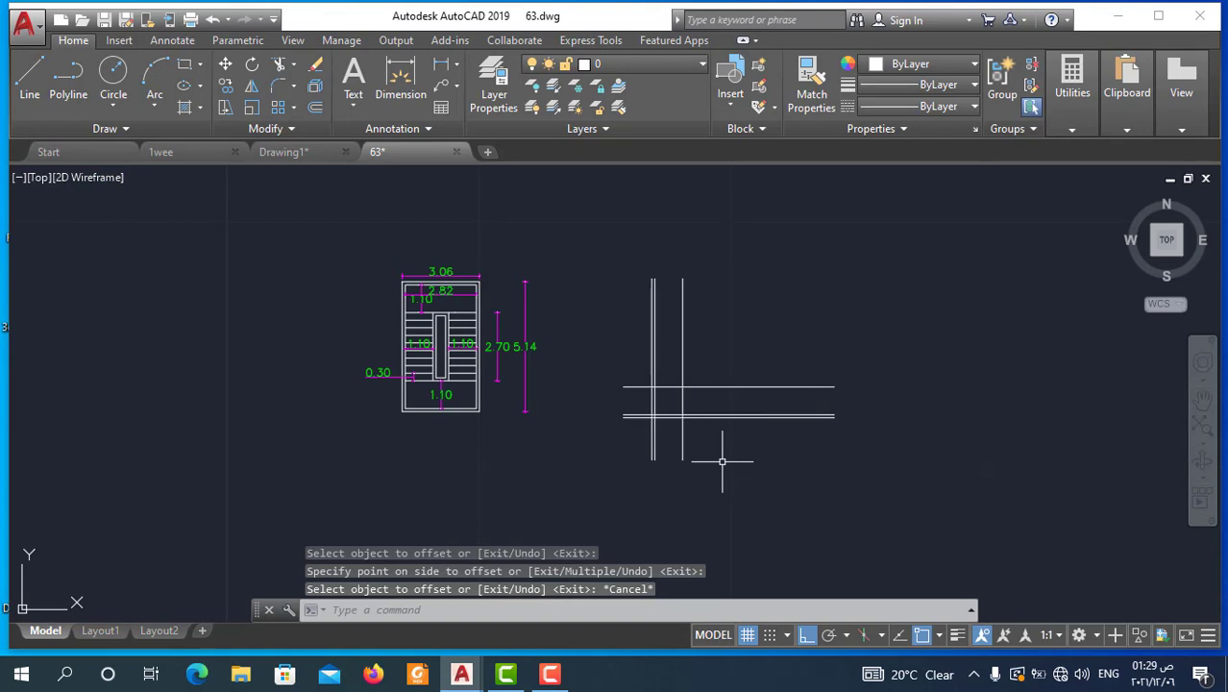
pyautogui.write('tr')
# Trim the overhanging line ends at the corner of the crossing wall lines.
pyautogui.press('Return')
pyautogui.click(670, 446)
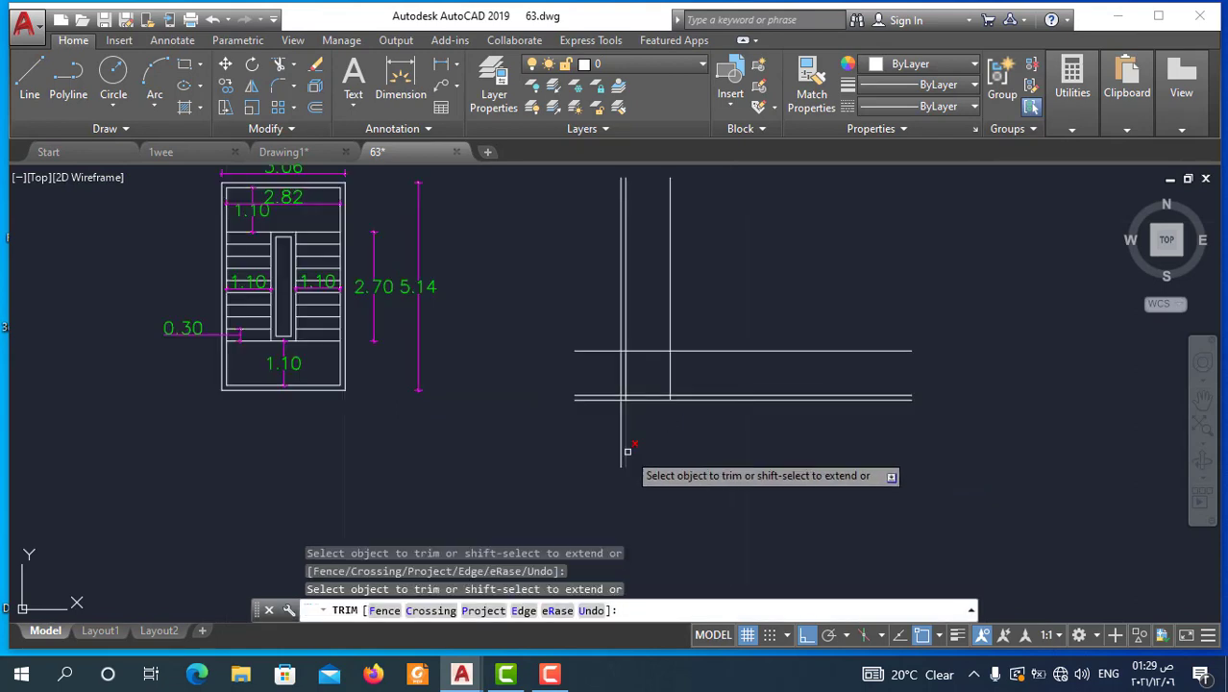
pyautogui.click(615, 448)
pyautogui.click(629, 423)
pyautogui.click(589, 423)
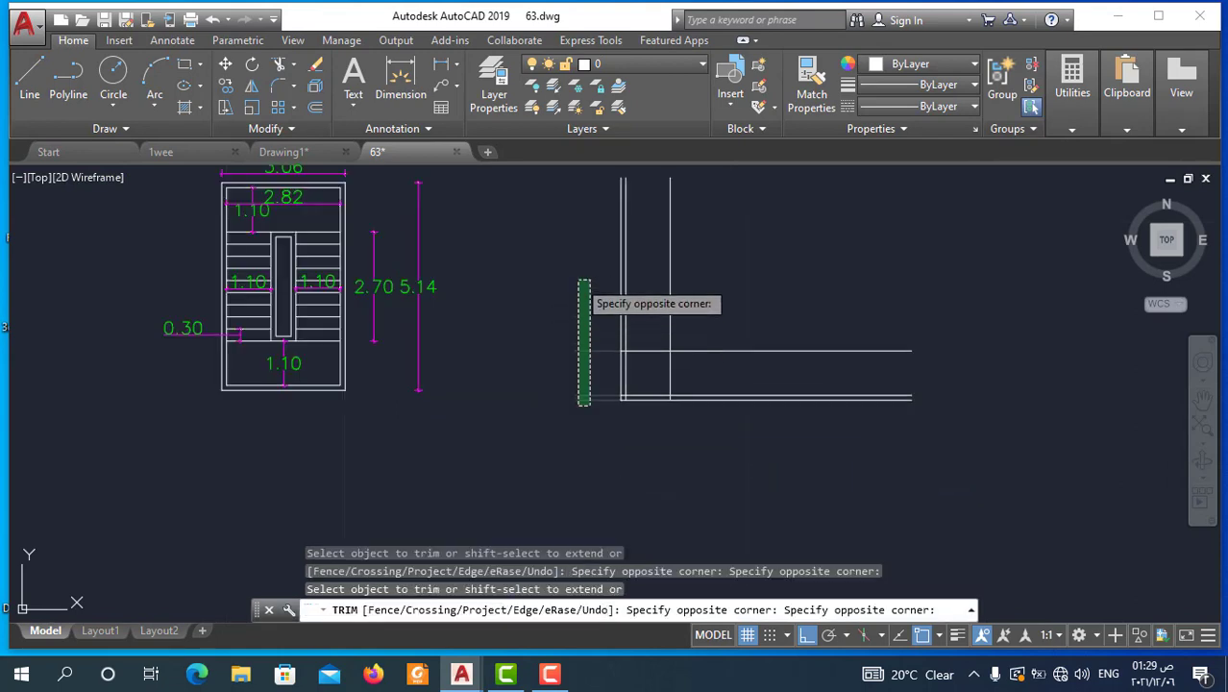
pyautogui.click(582, 288)
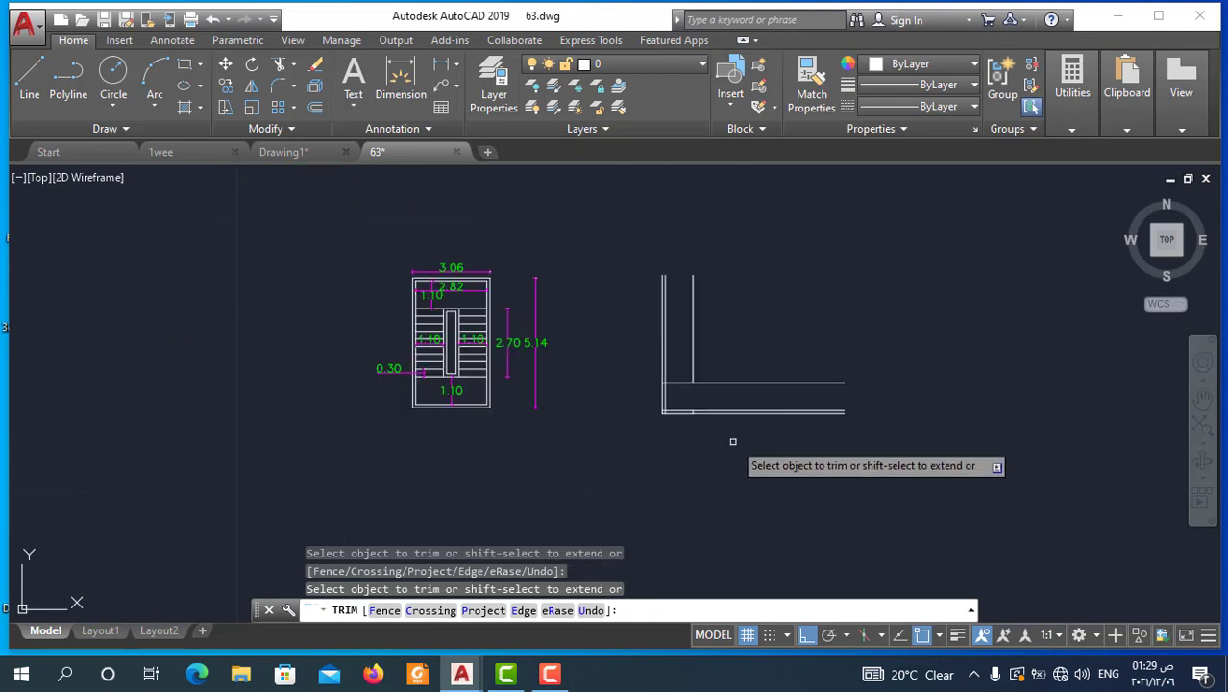
pyautogui.press('Escape')
pyautogui.scroll(2, 641, 399)
# Delete the leftover line segment to leave a clean L-shaped corner.
pyautogui.click(656, 377)
pyautogui.press('Delete')
pyautogui.scroll(-2, 716, 436)
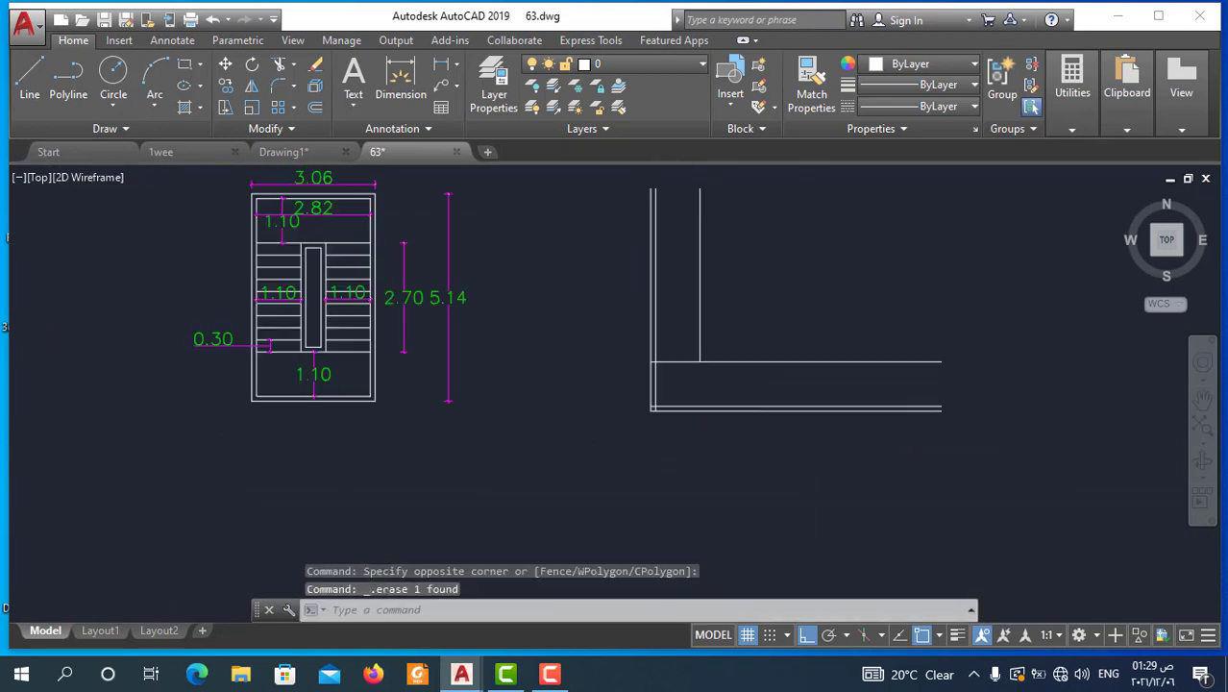
pyautogui.scroll(-2, 716, 436)
pyautogui.scroll(4, 452, 358)
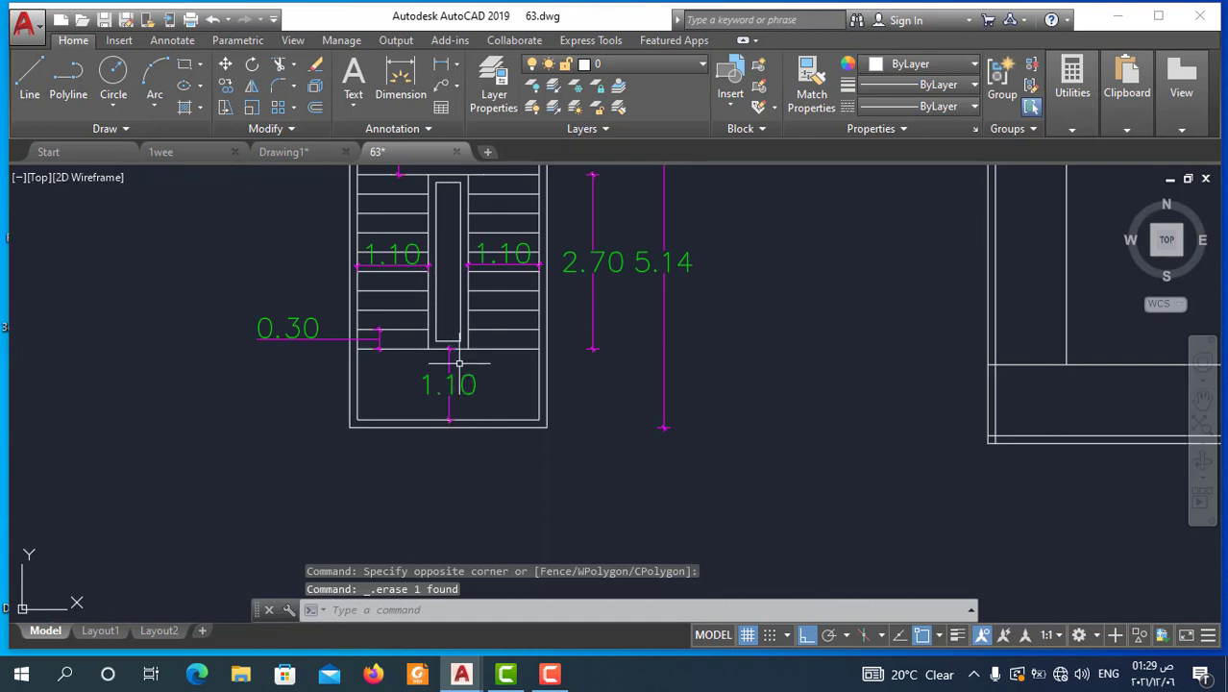
pyautogui.scroll(-2, 490, 369)
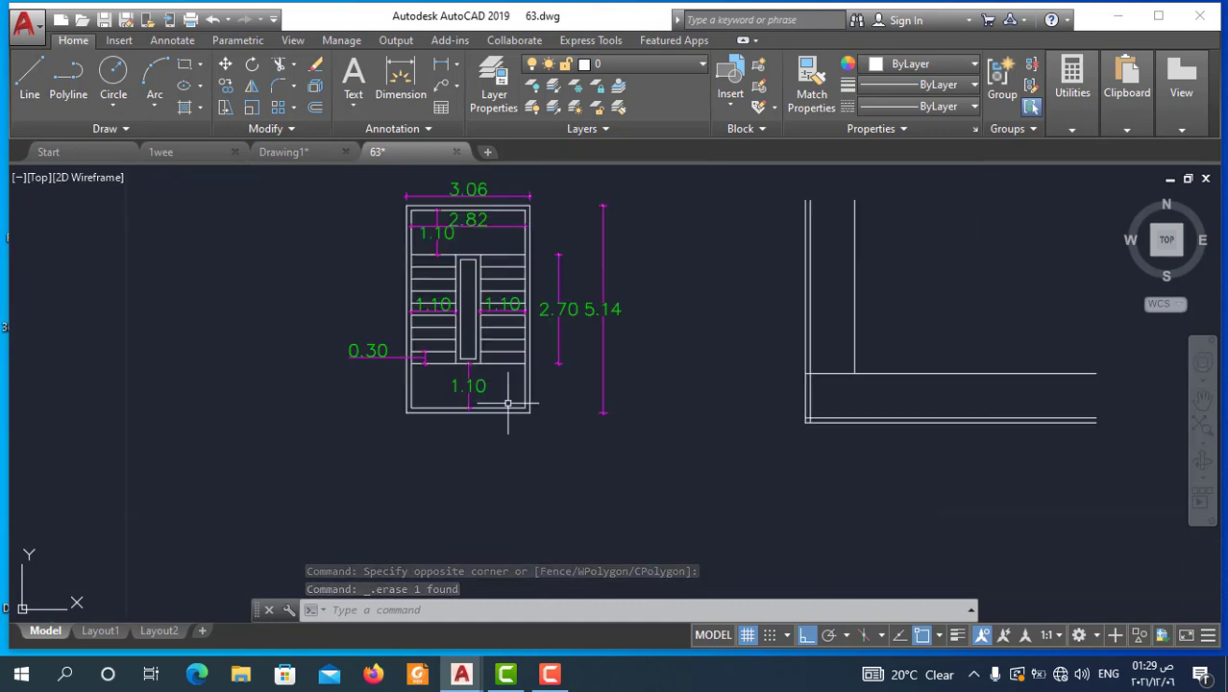
pyautogui.scroll(2, 467, 286)
pyautogui.scroll(-2, 428, 403)
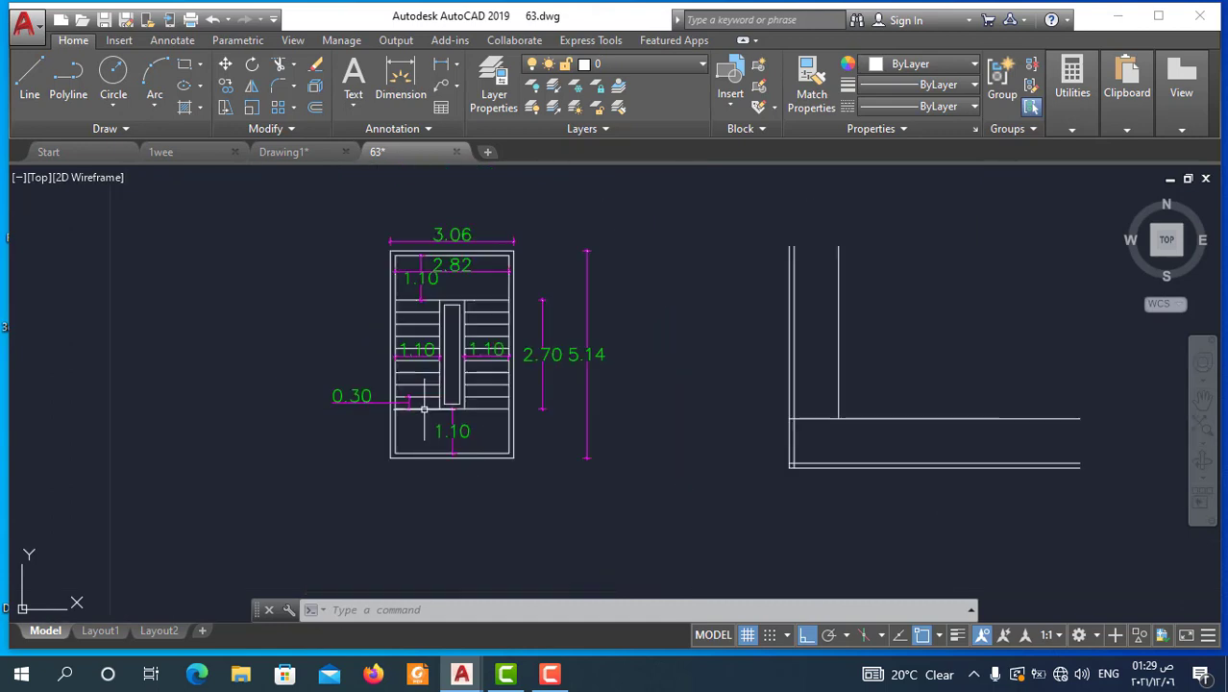
# Offset the inner vertical wall line 0.12 to the right.
pyautogui.click(30, 77)
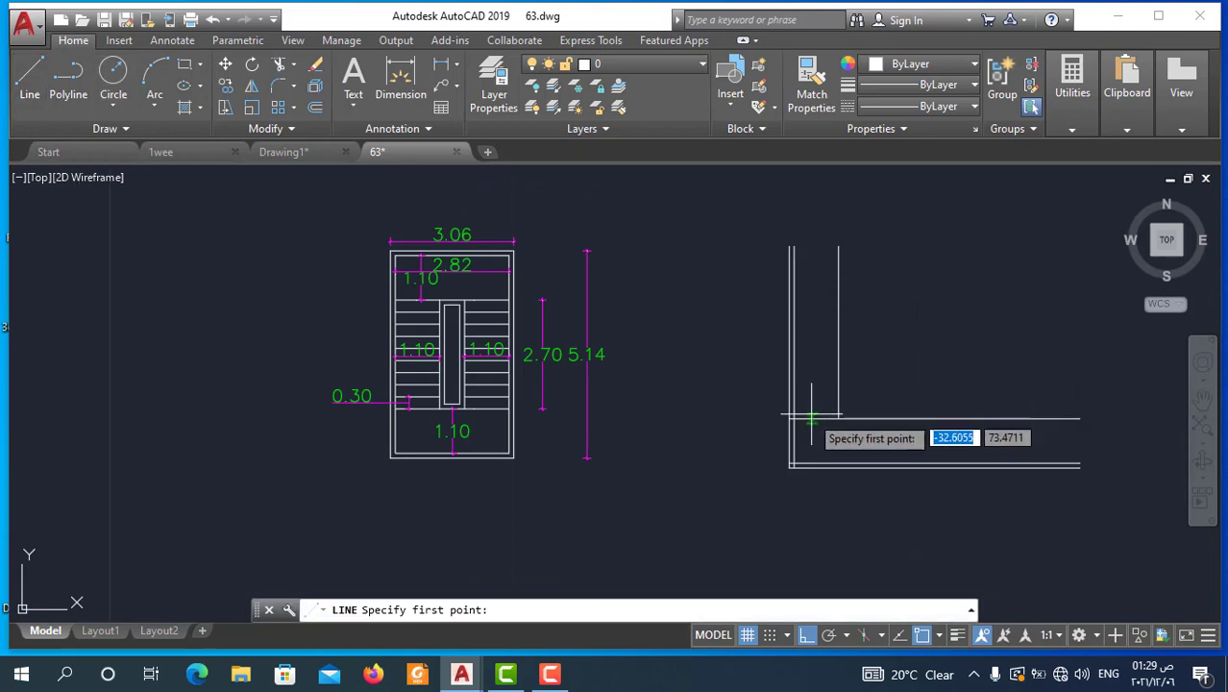
pyautogui.press('Escape')
pyautogui.press('Return')
pyautogui.write('.1')
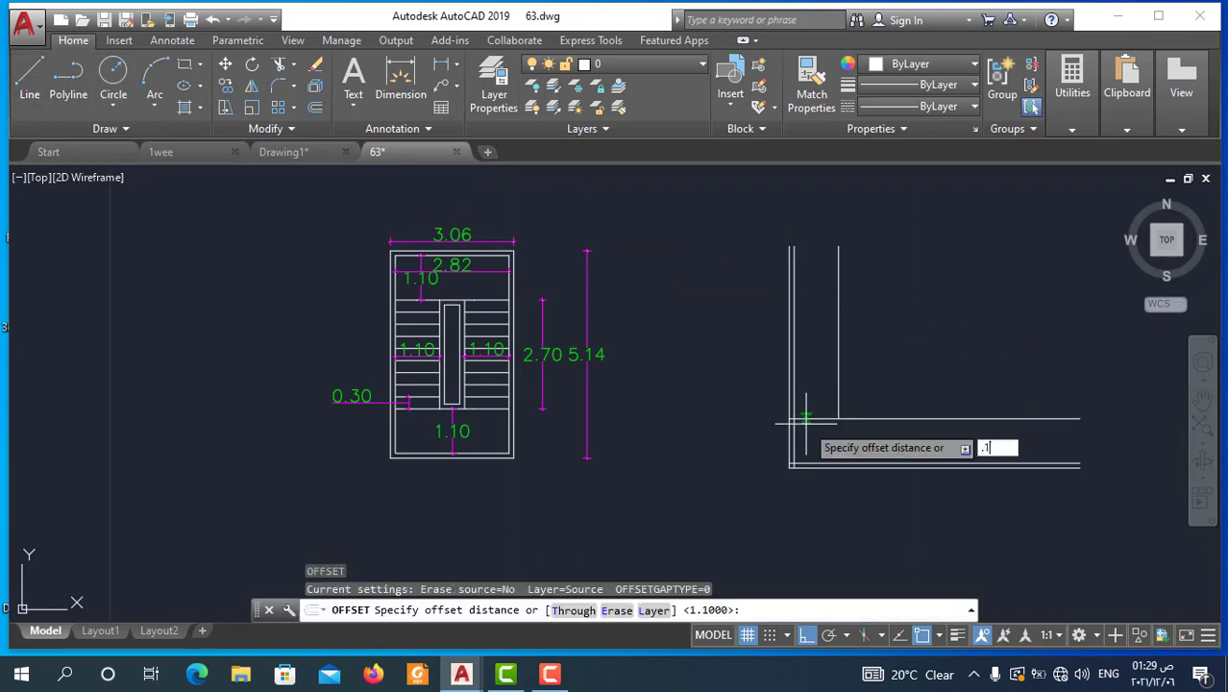
pyautogui.write('2')
pyautogui.press('Return')
pyautogui.click(838, 384)
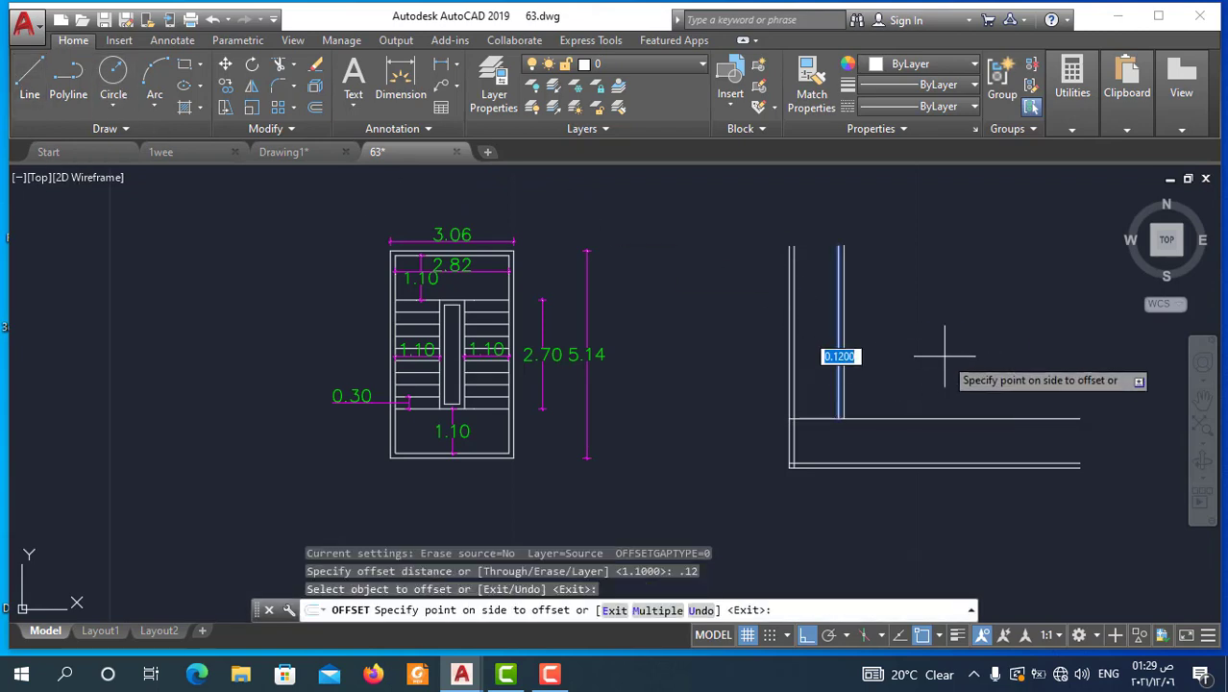
pyautogui.click(944, 346)
pyautogui.press('Escape')
# Start a 0.38 linear dimension on the stair plan, then cancel it unplaced.
pyautogui.scroll(3, 456, 370)
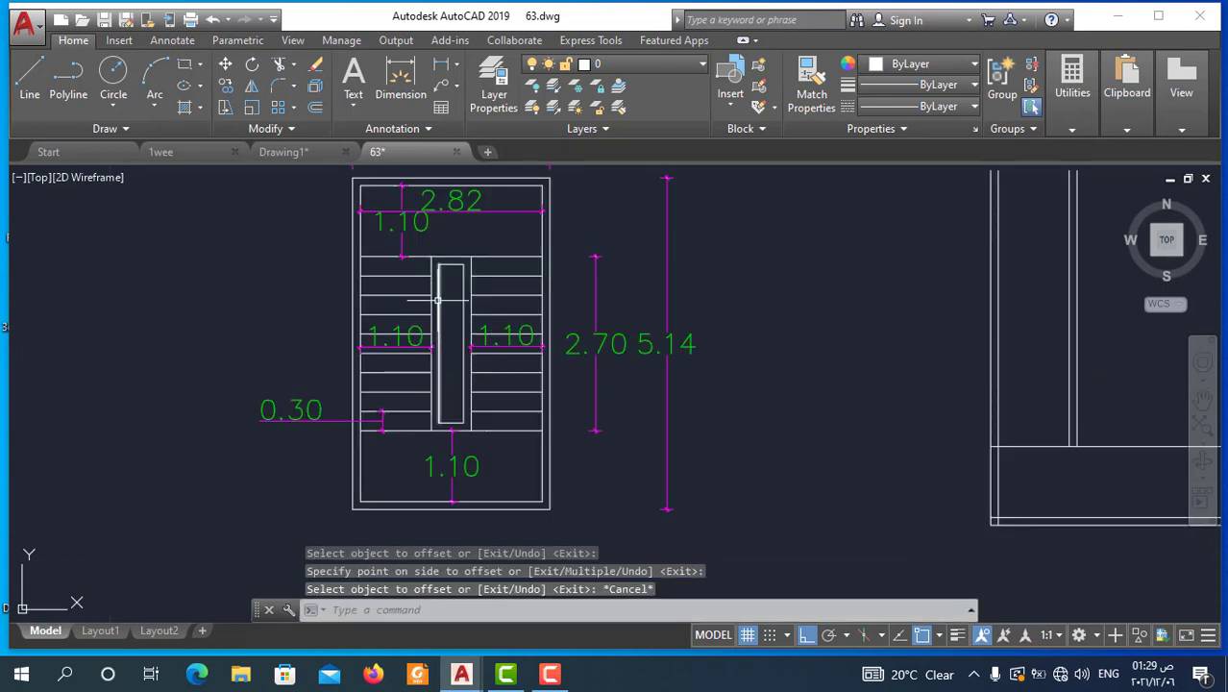
pyautogui.scroll(2, 461, 308)
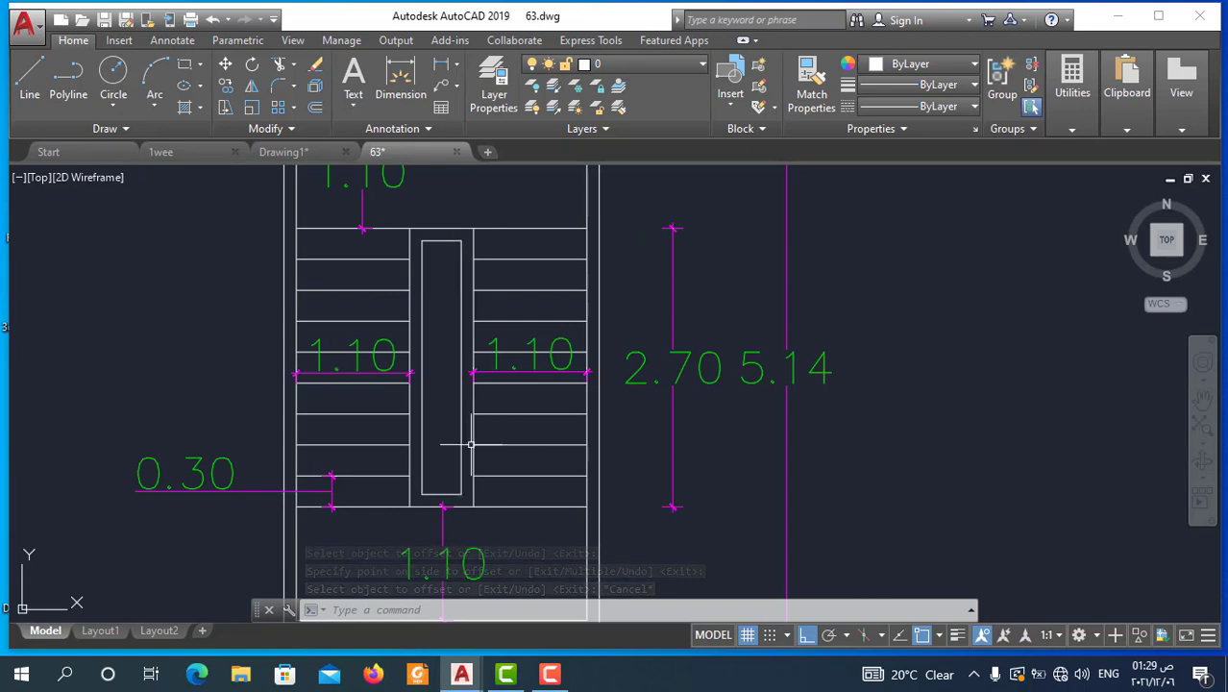
pyautogui.scroll(-2, 423, 397)
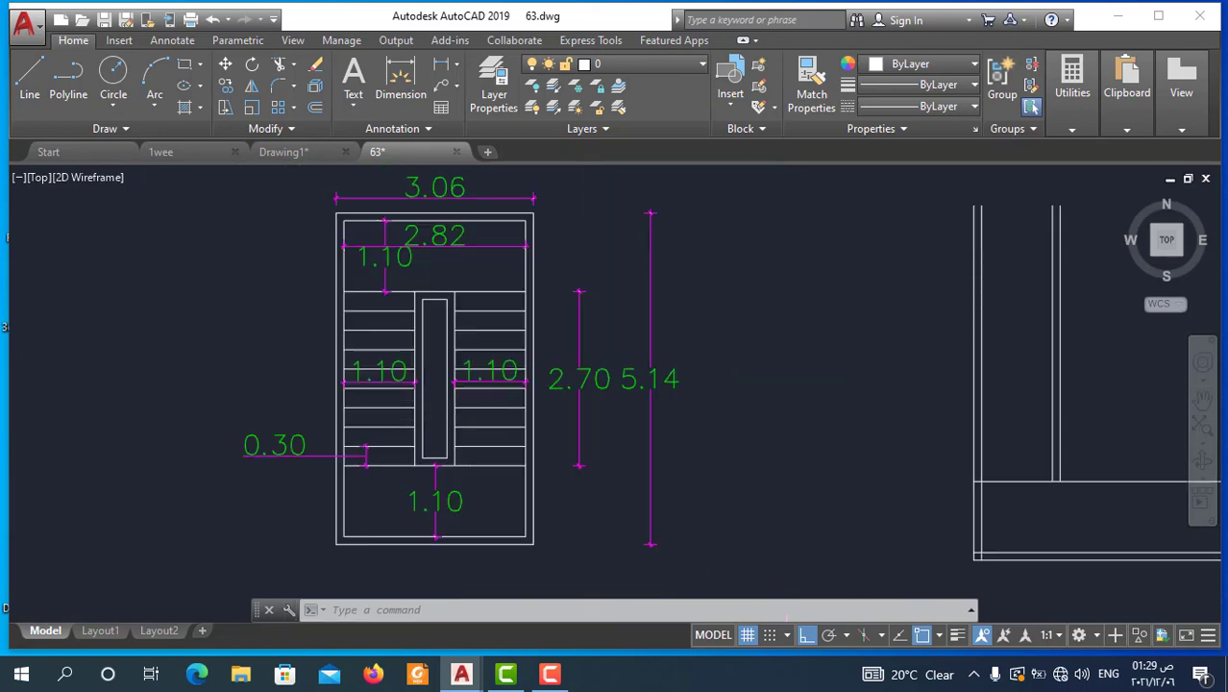
pyautogui.scroll(1, 406, 404)
pyautogui.scroll(-2, 405, 404)
pyautogui.scroll(2, 424, 307)
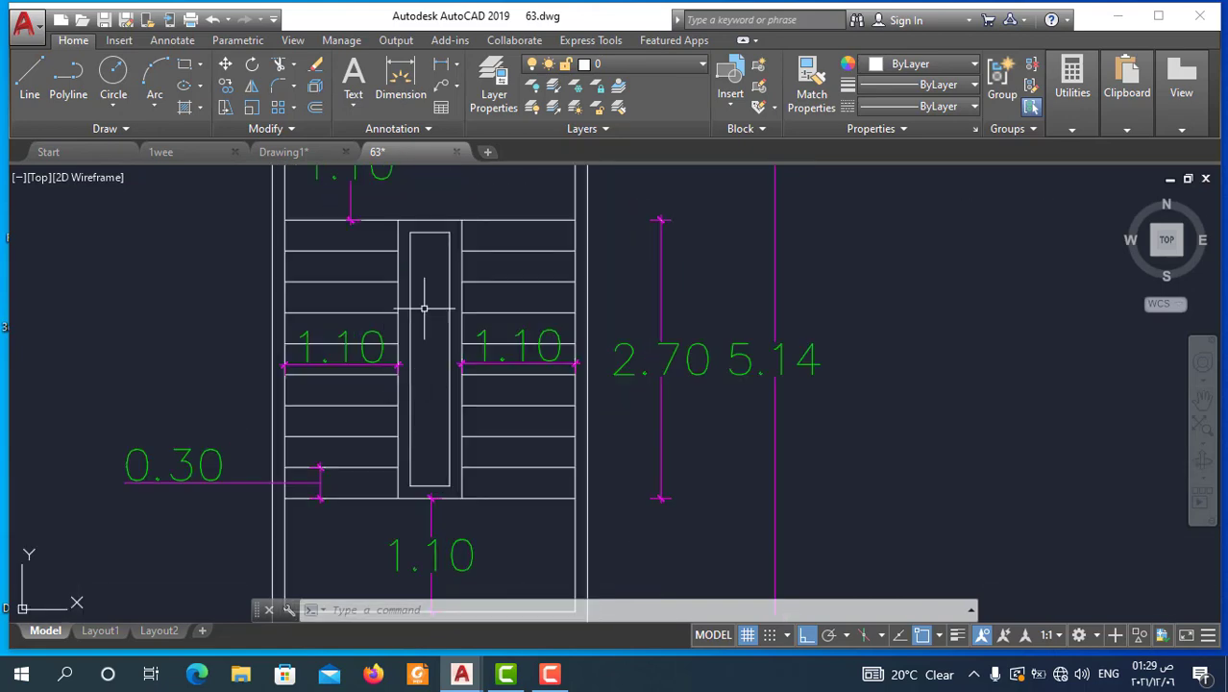
pyautogui.click(442, 72)
pyautogui.scroll(2, 411, 308)
pyautogui.scroll(2, 398, 302)
pyautogui.click(393, 299)
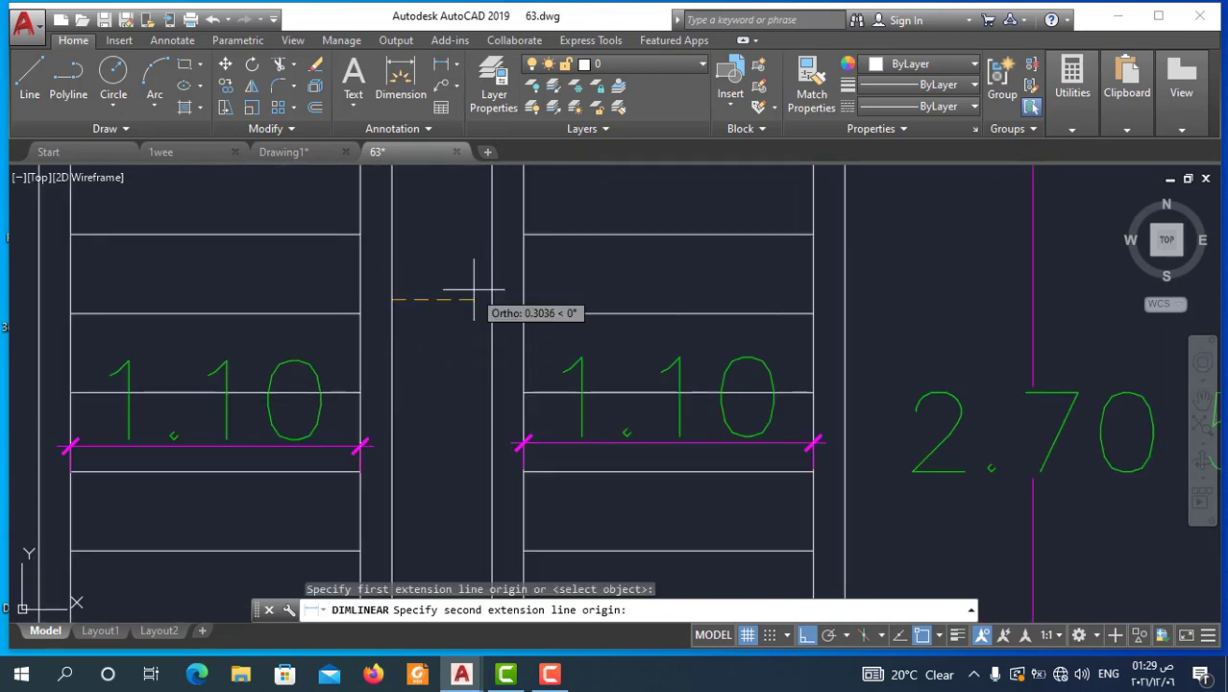
pyautogui.click(489, 301)
pyautogui.scroll(-2, 460, 321)
pyautogui.scroll(-3, 507, 384)
pyautogui.press('Escape')
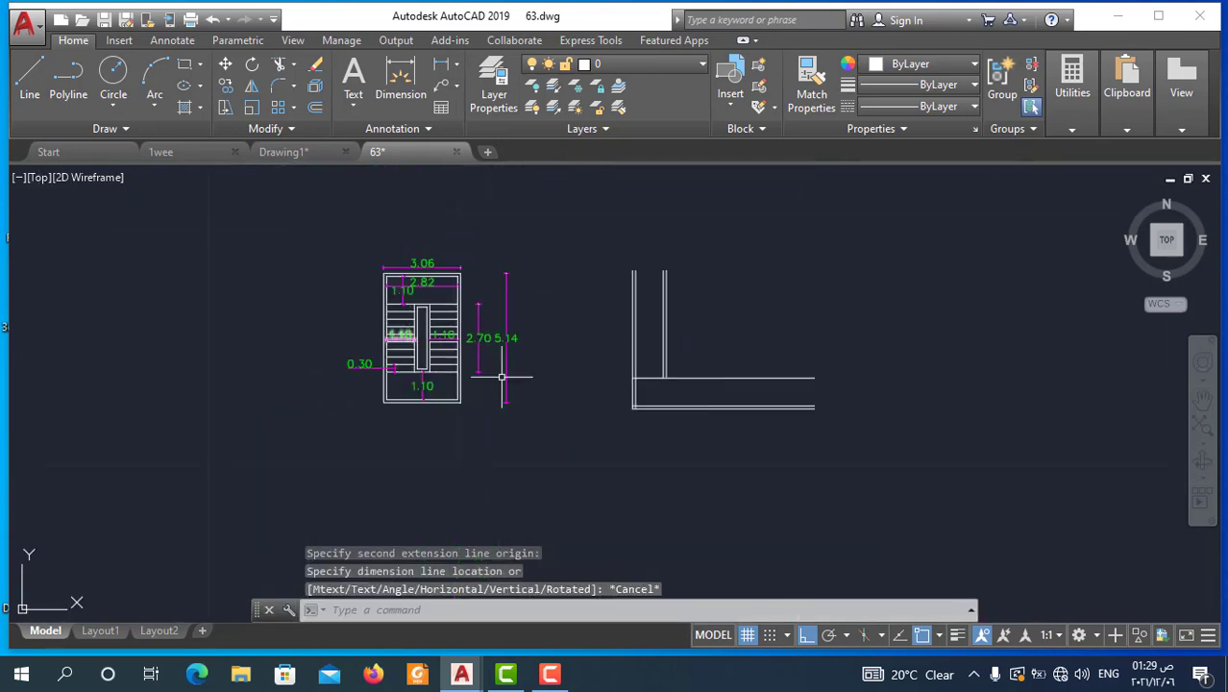
pyautogui.scroll(3, 662, 358)
# Offset the vertical stair line by 0.38 to add a parallel wall line.
pyautogui.press('Escape')
pyautogui.press('Return')
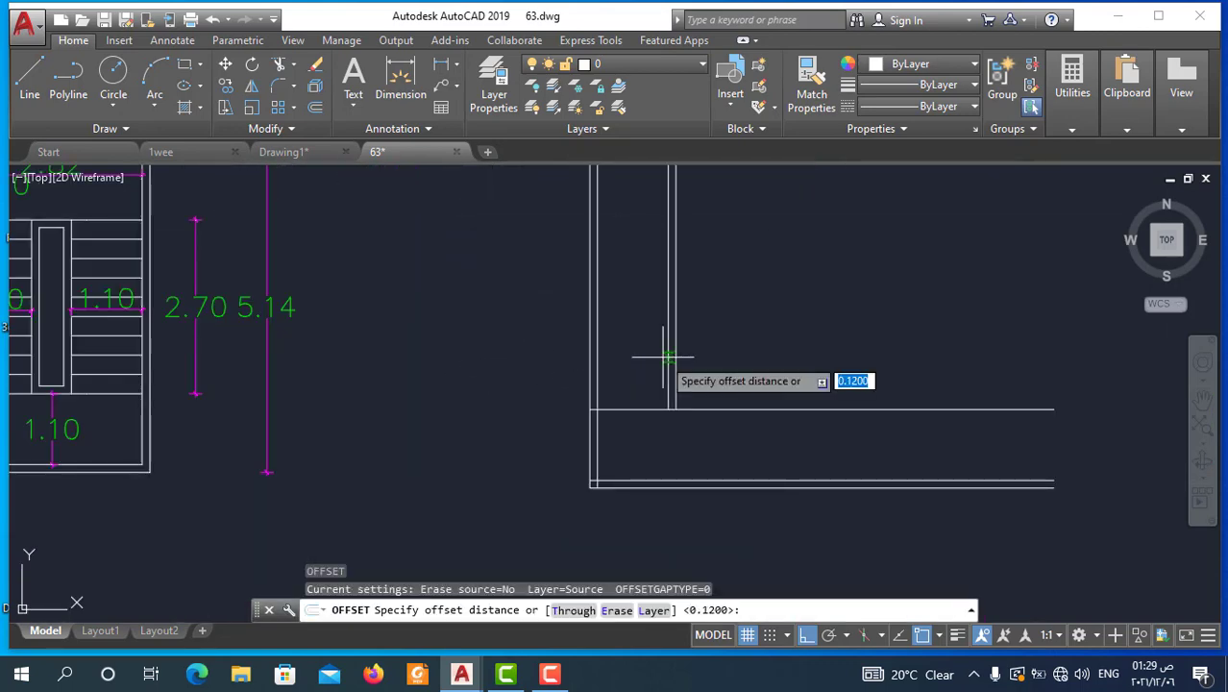
pyautogui.write('.38')
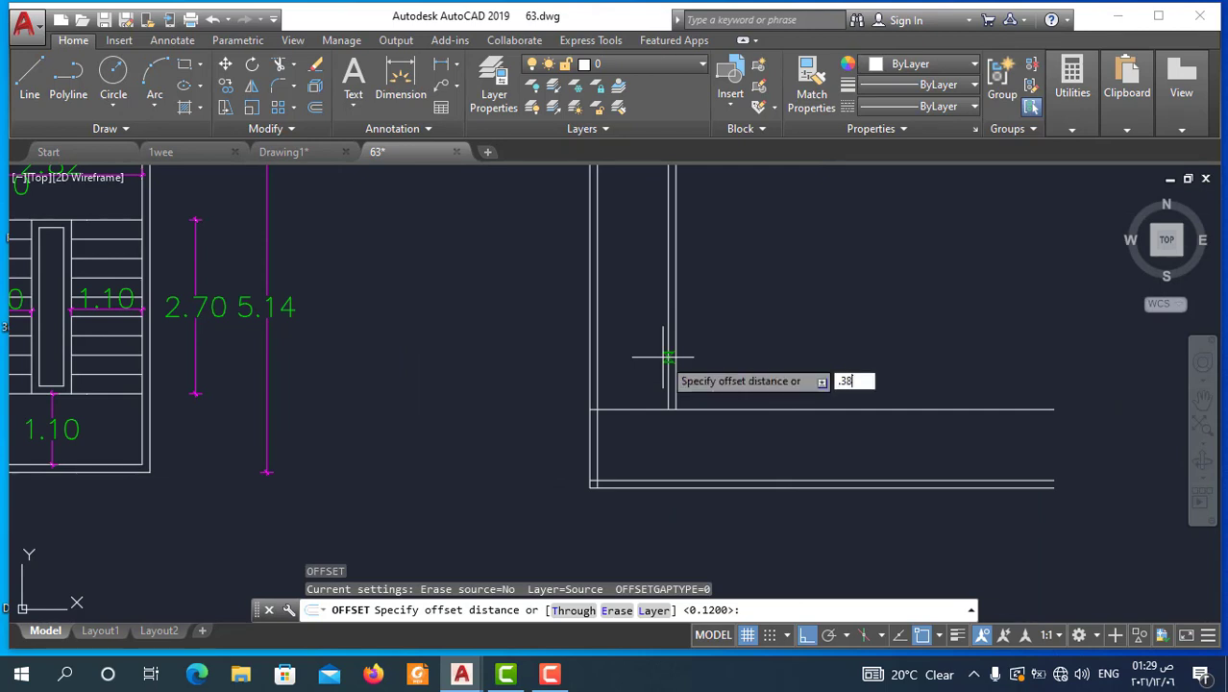
pyautogui.press('Return')
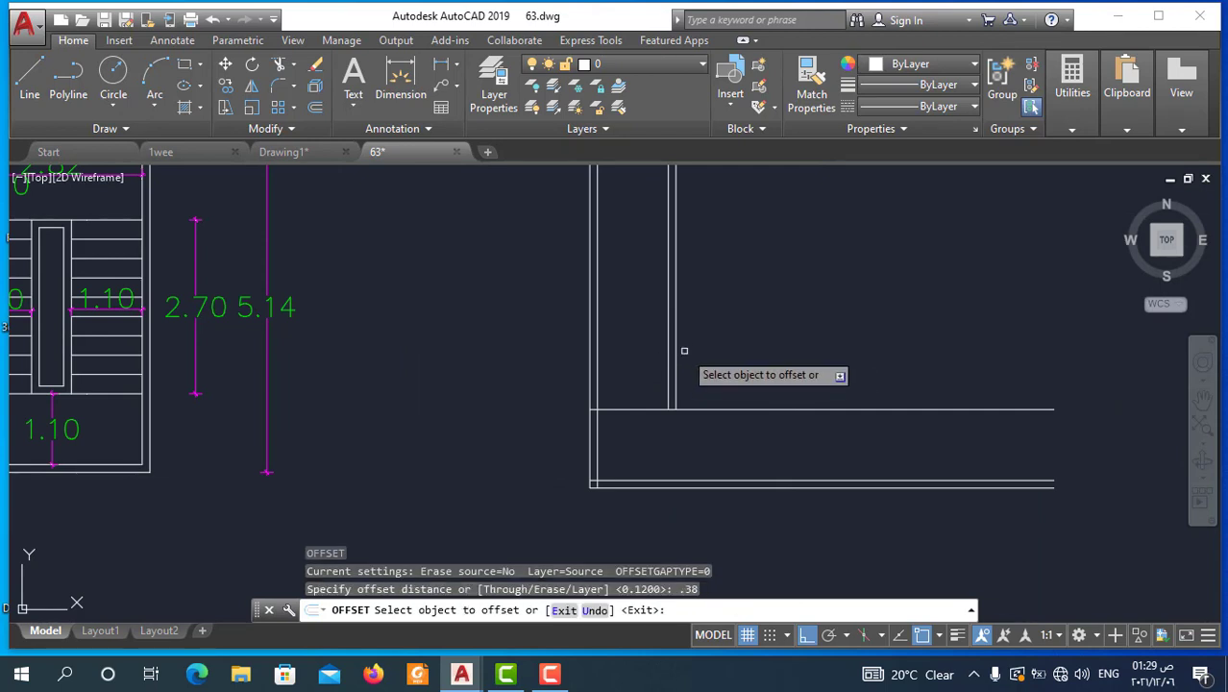
pyautogui.click(672, 338)
pyautogui.click(801, 324)
pyautogui.scroll(-2, 618, 443)
pyautogui.press('Escape')
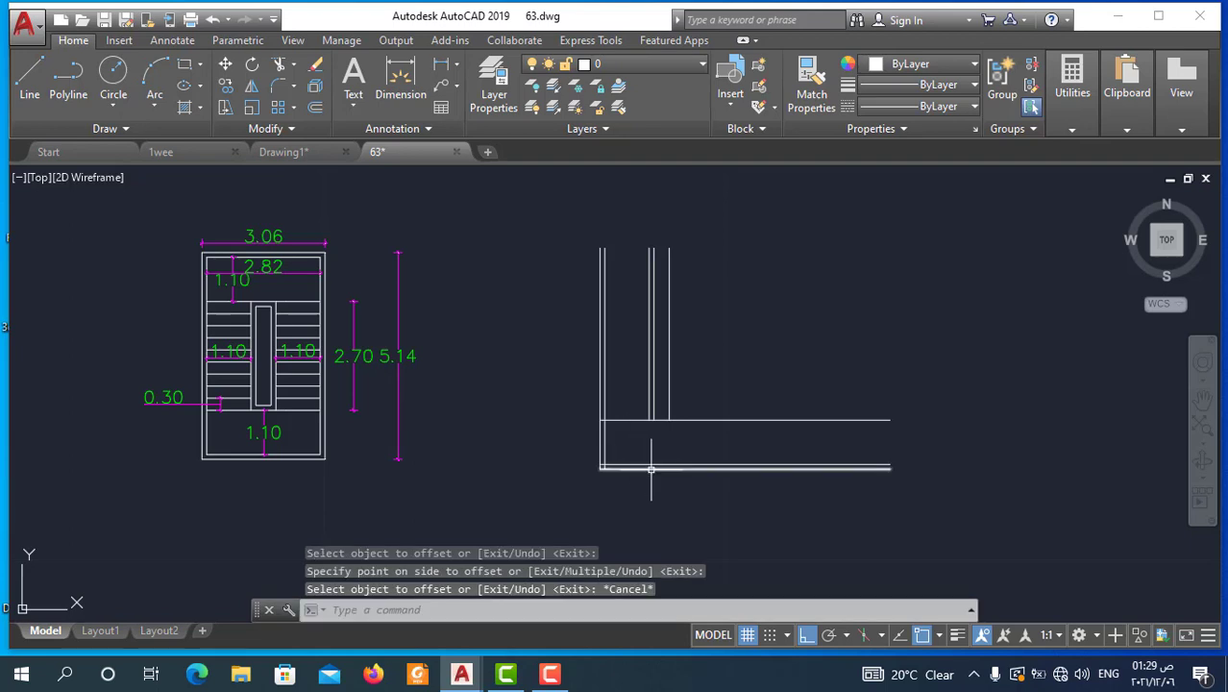
# Offset the new vertical line by 0.12 to its right with OFFSET.
pyautogui.write('o')
pyautogui.press('Return')
pyautogui.write('.1')
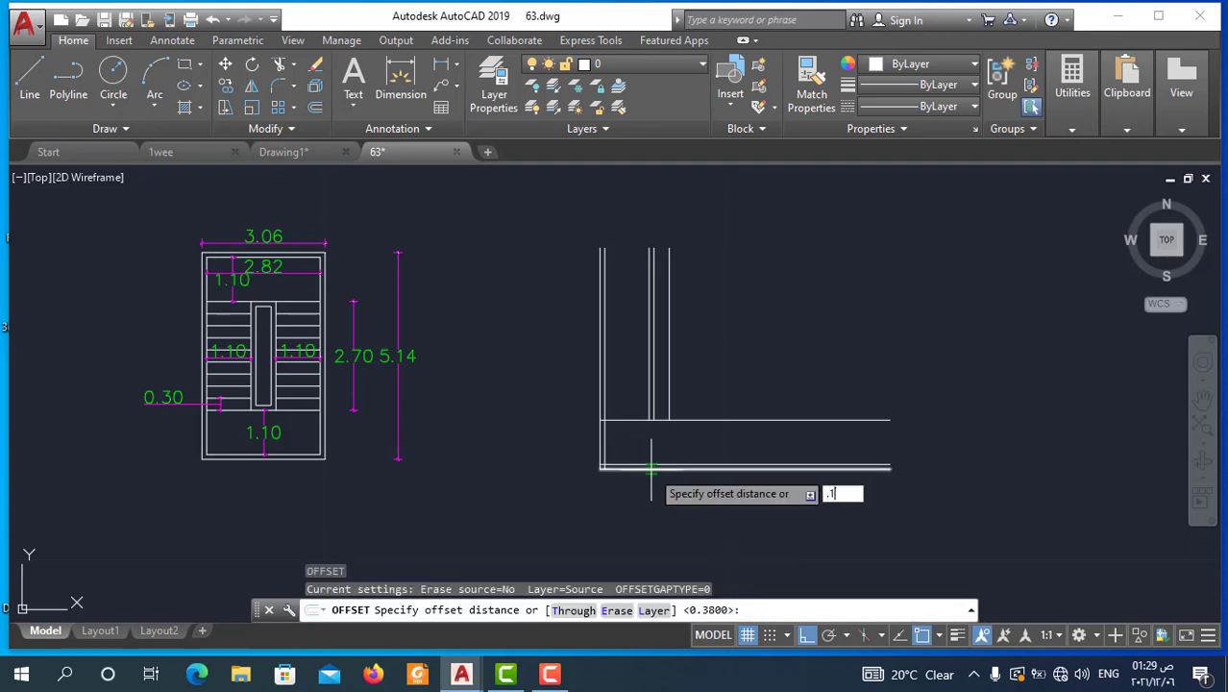
pyautogui.write('2')
pyautogui.press('Return')
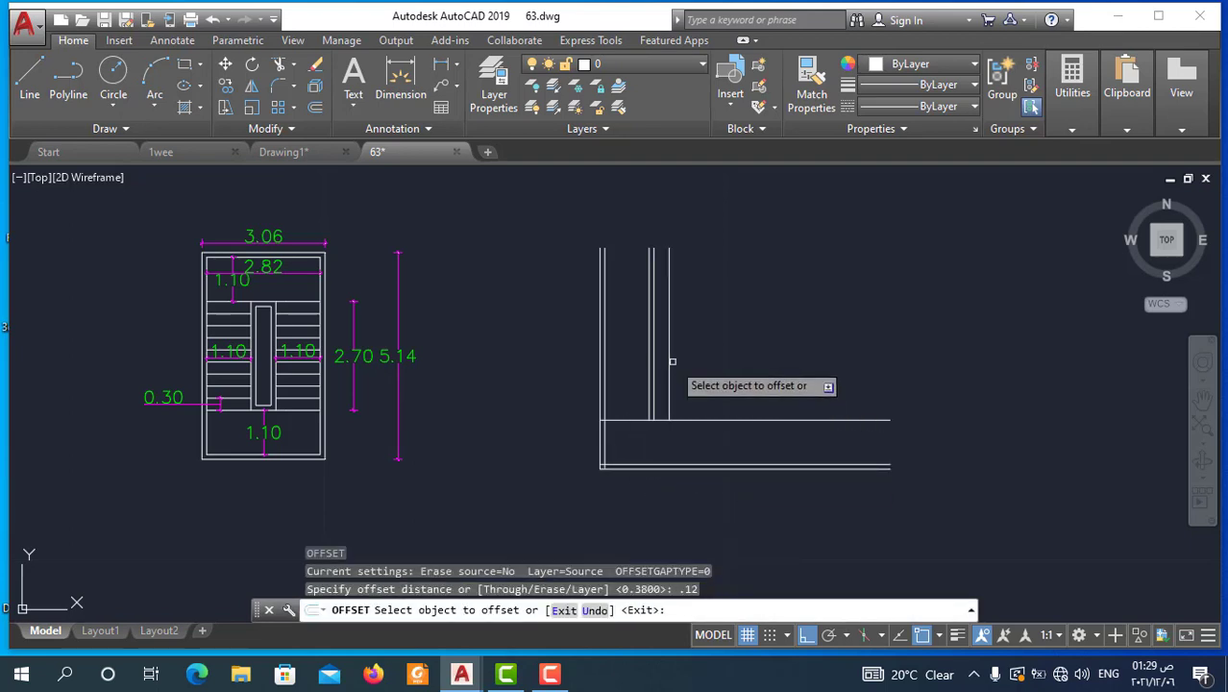
pyautogui.click(672, 361)
pyautogui.click(795, 344)
pyautogui.scroll(-1, 797, 344)
pyautogui.press('Escape')
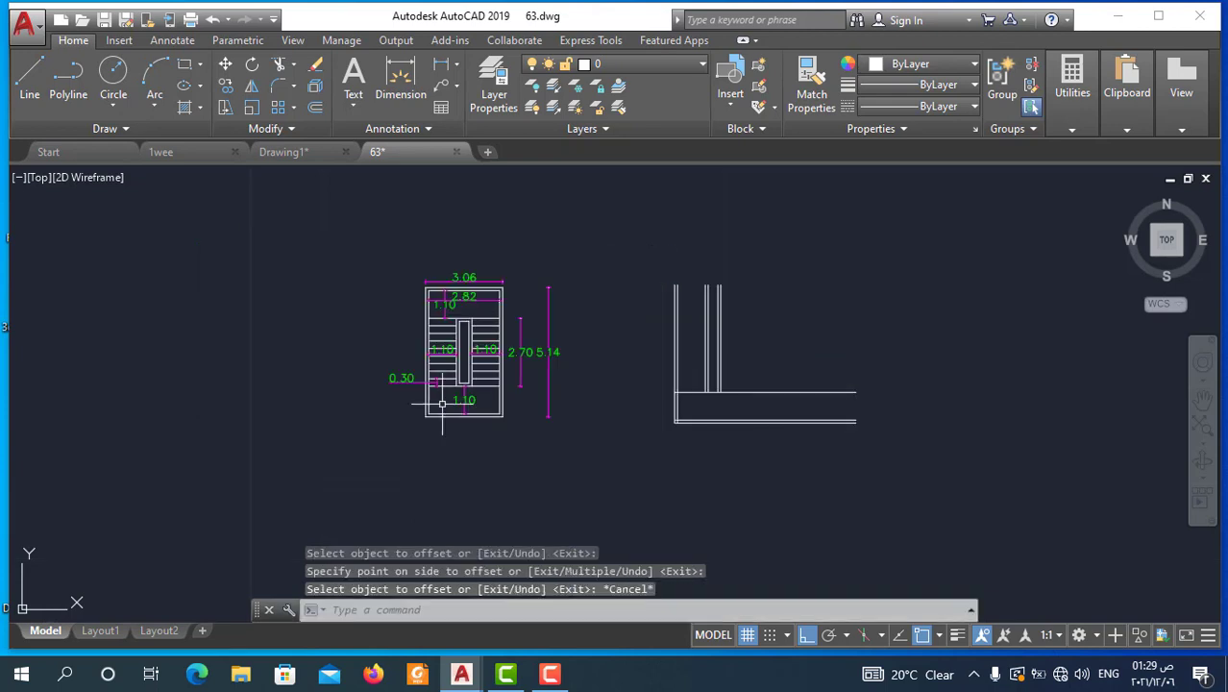
pyautogui.scroll(5, 441, 359)
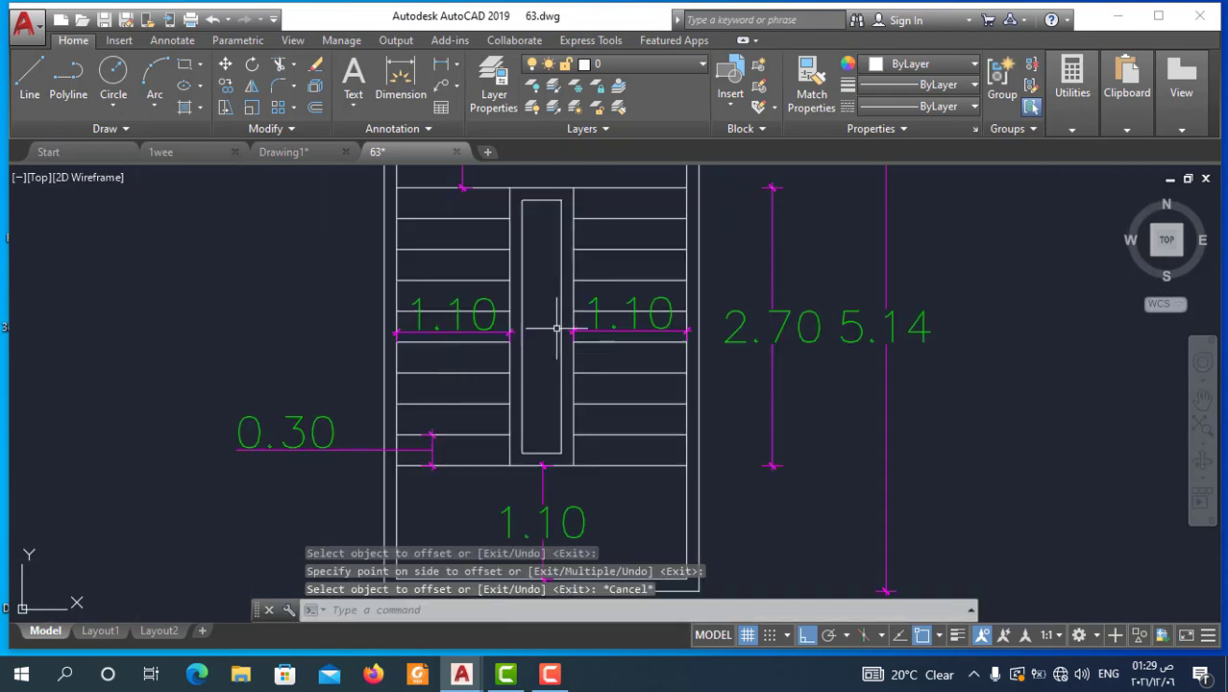
pyautogui.scroll(-2, 576, 348)
pyautogui.press('Escape')
pyautogui.scroll(1, 465, 333)
pyautogui.scroll(1, 465, 333)
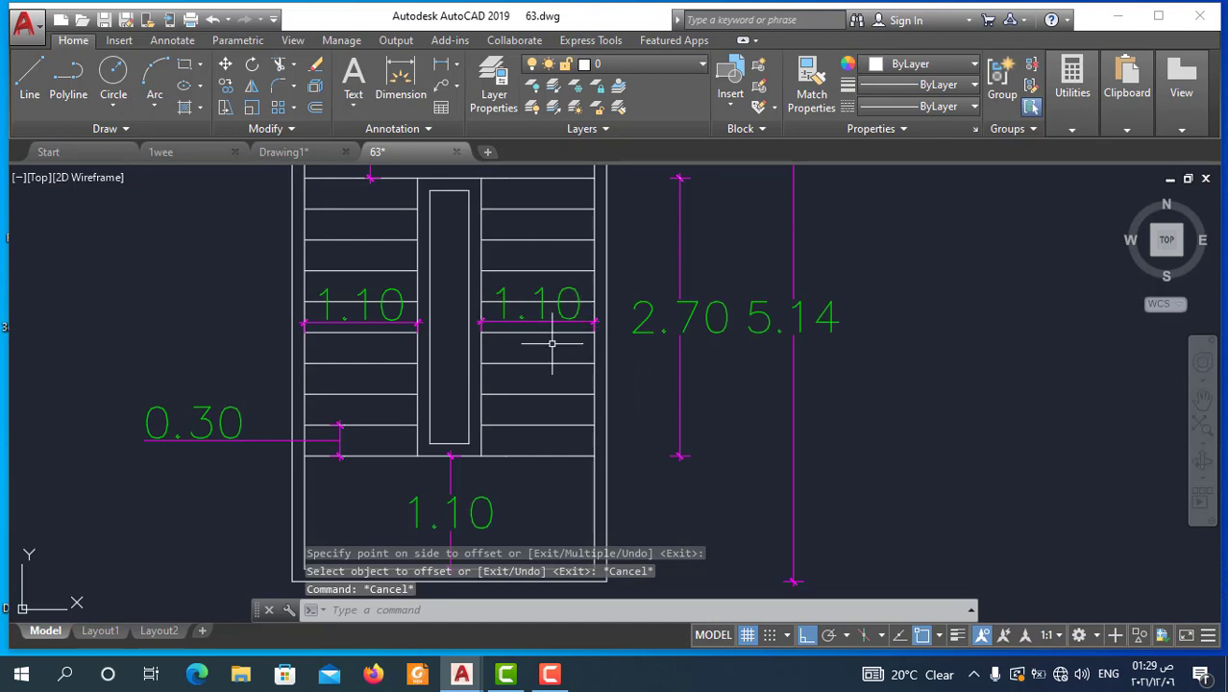
pyautogui.scroll(-3, 458, 417)
pyautogui.write('o')
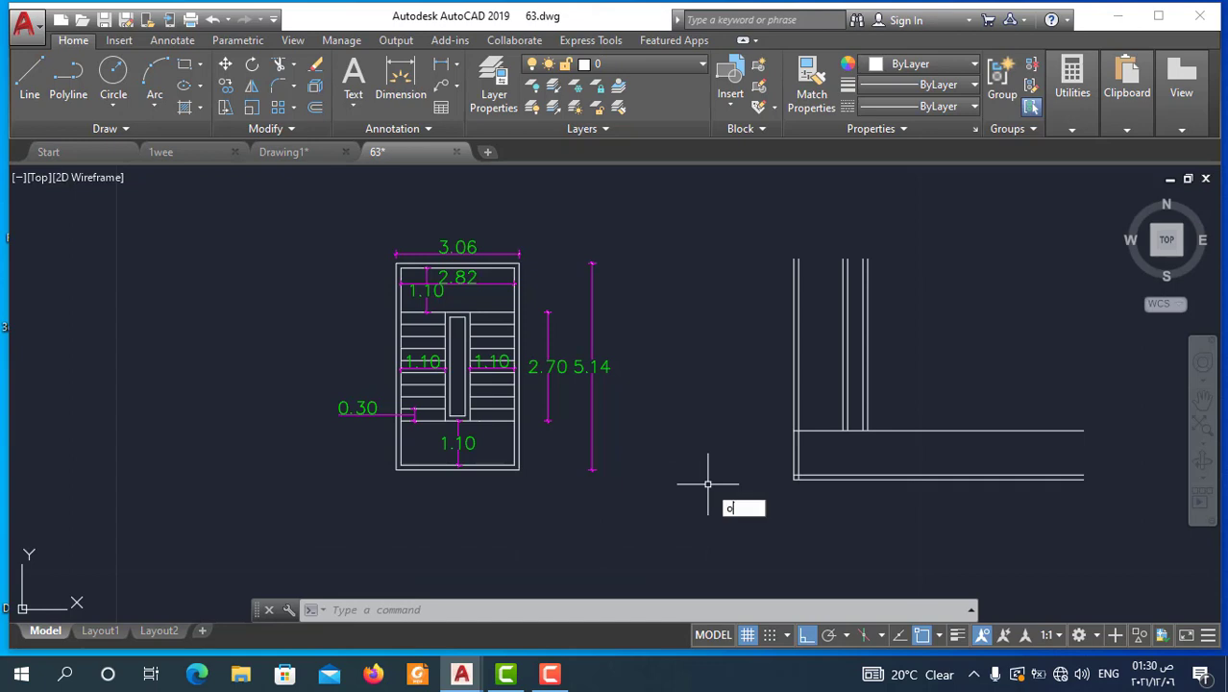
# Copy the wall line 1.1 to the right as a new vertical line.
pyautogui.press('Return')
pyautogui.write('1.1')
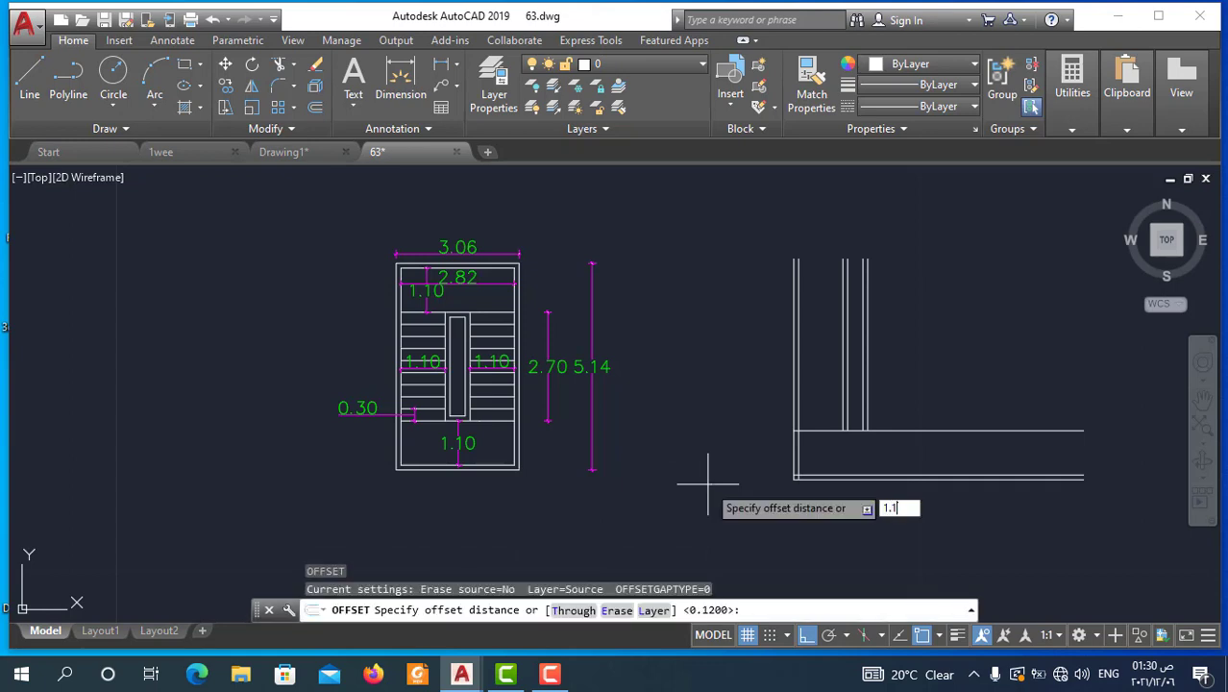
pyautogui.press('Return')
pyautogui.scroll(2, 864, 386)
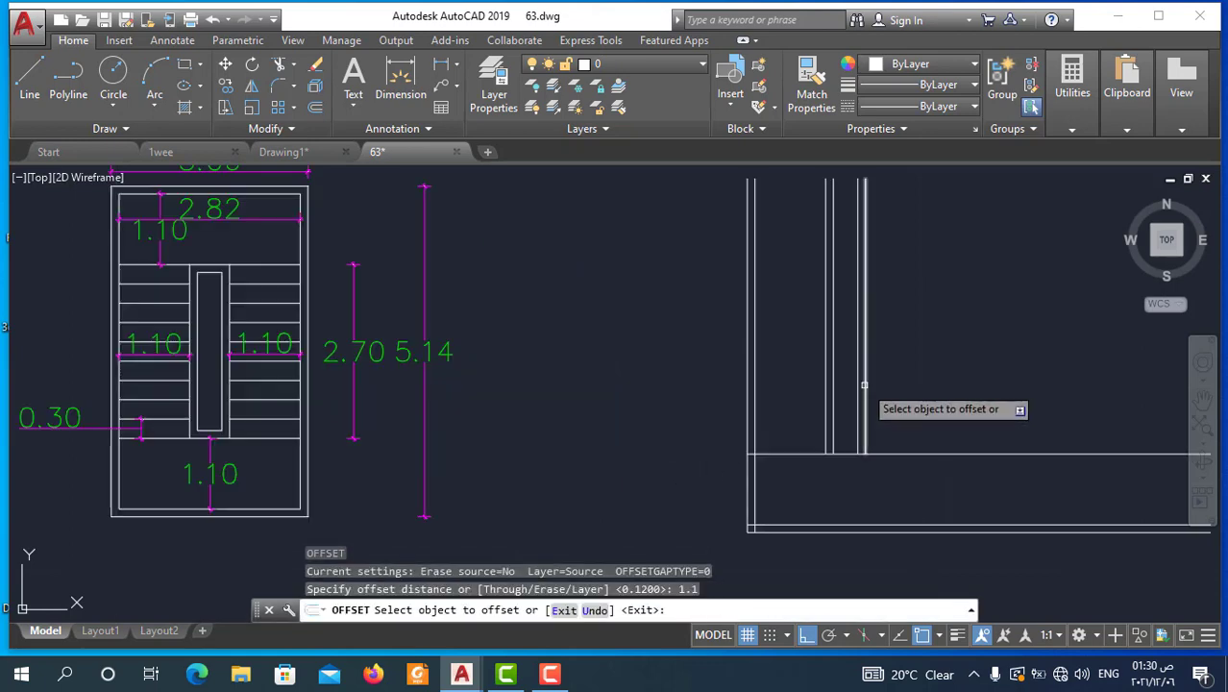
pyautogui.click(865, 385)
pyautogui.click(975, 383)
pyautogui.press('Escape')
pyautogui.scroll(-2, 736, 444)
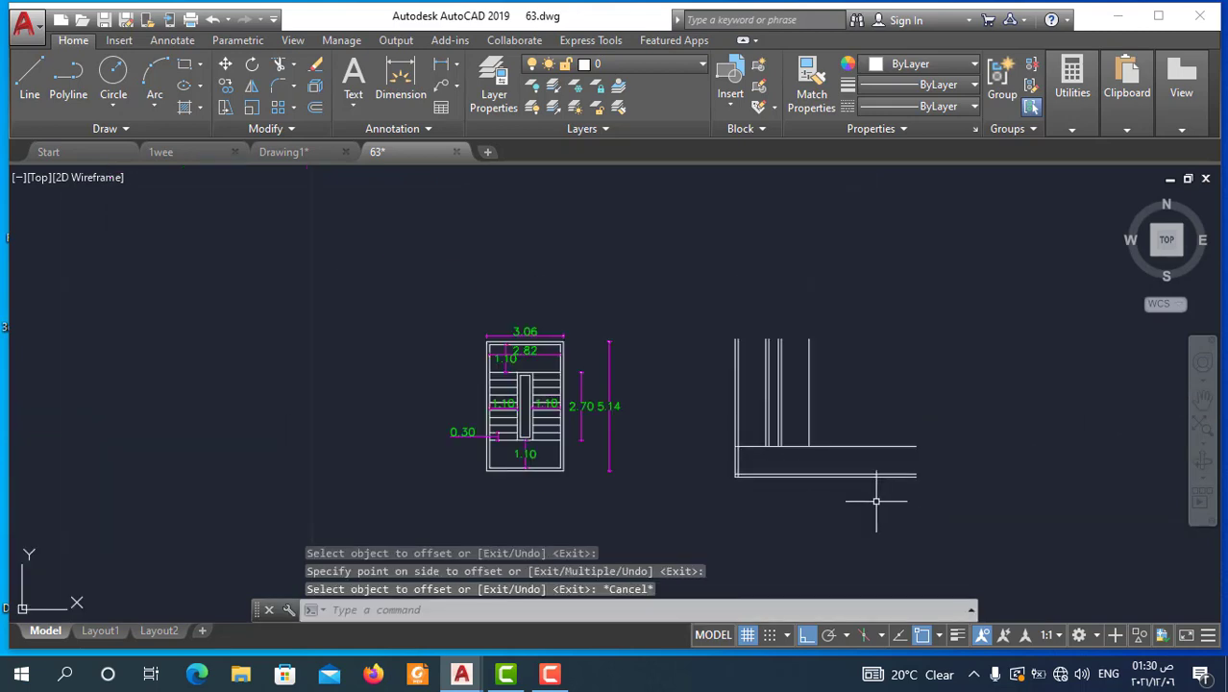
pyautogui.press('Escape')
pyautogui.scroll(2, 581, 467)
pyautogui.scroll(-2, 579, 454)
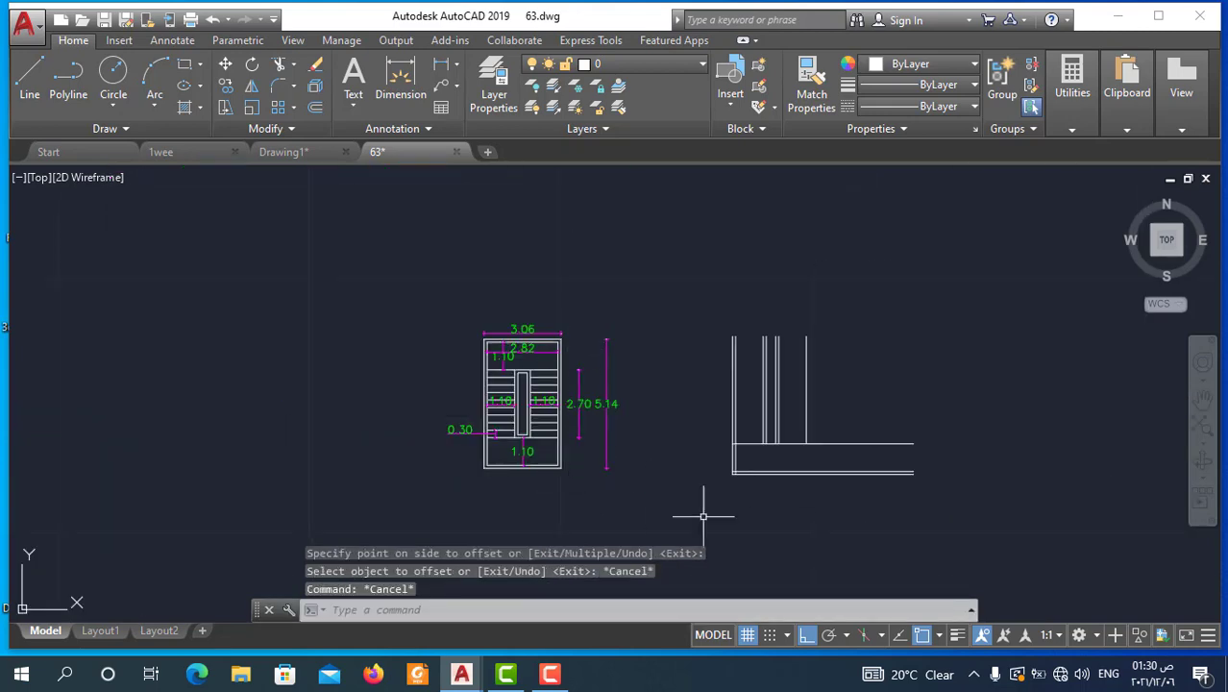
pyautogui.write('o')
# Offset the right drawing's right edge line 0.12 toward the inside.
pyautogui.press('Return')
pyautogui.write('.12')
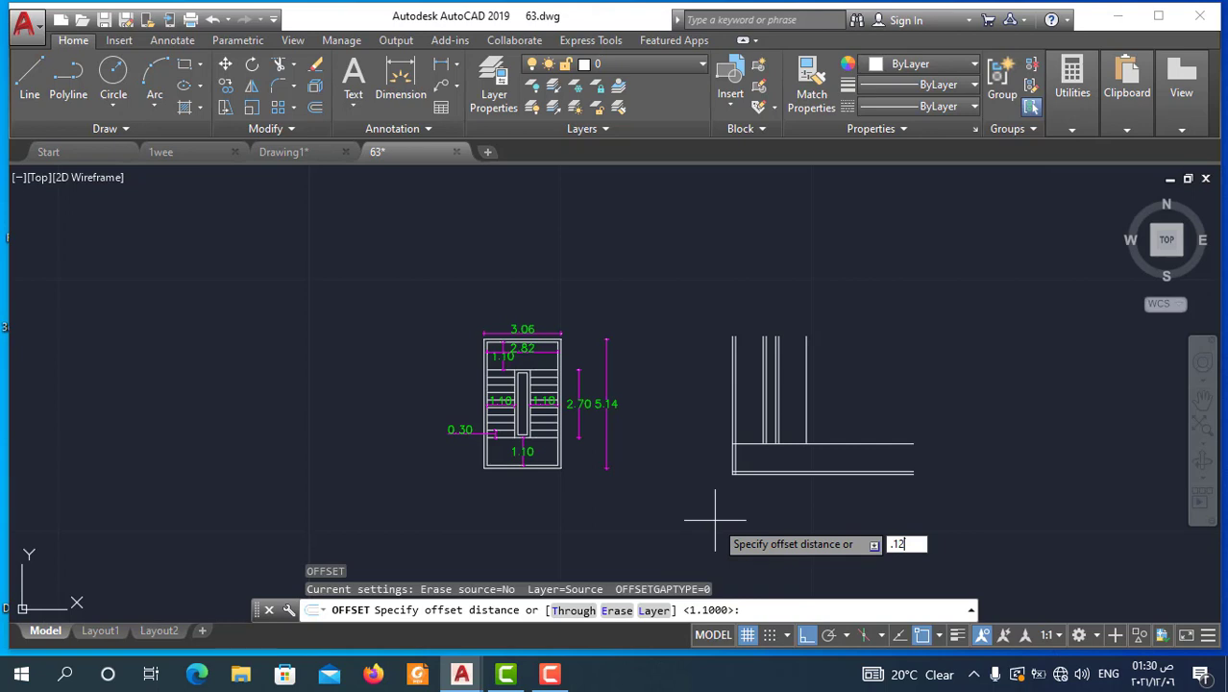
pyautogui.press('Return')
pyautogui.scroll(2, 793, 413)
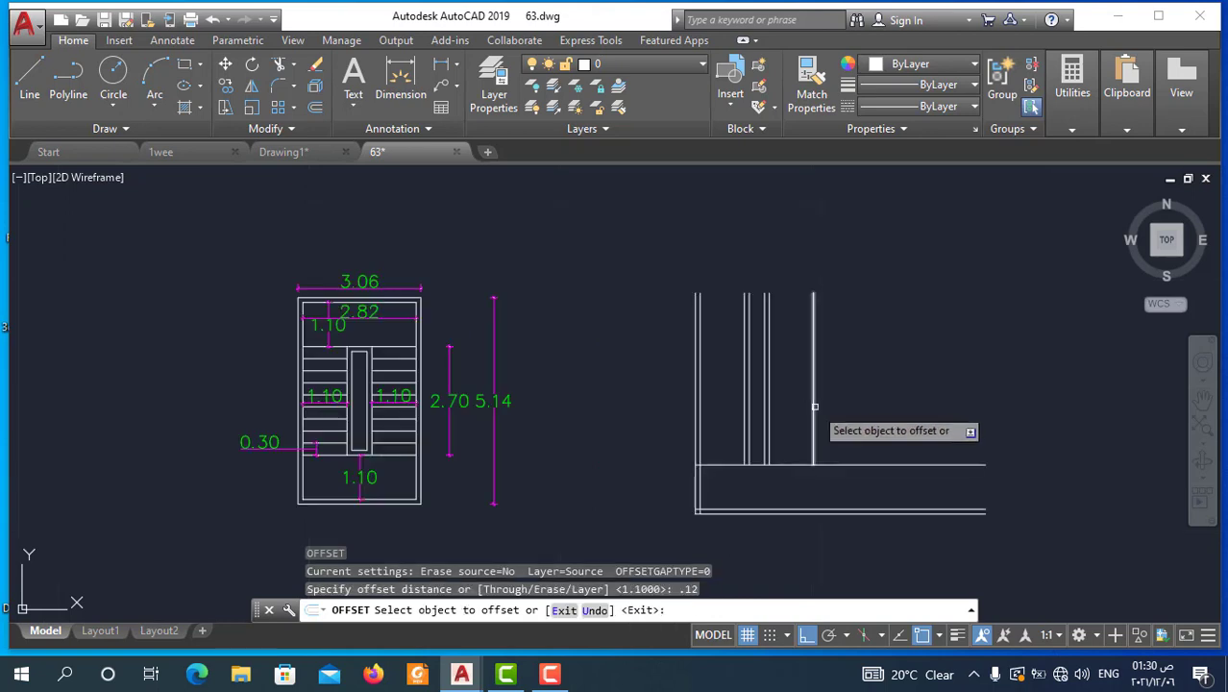
pyautogui.click(814, 406)
pyautogui.click(725, 353)
pyautogui.press('Escape')
pyautogui.scroll(-2, 711, 351)
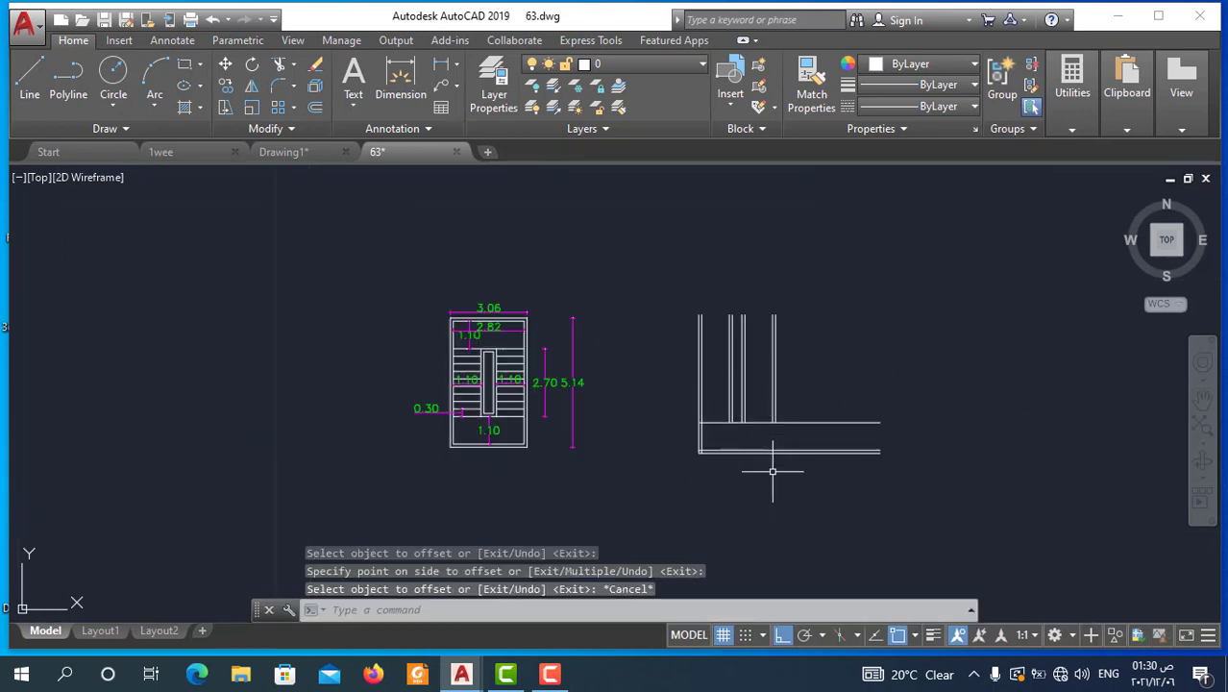
pyautogui.write('tr')
pyautogui.press('Return')
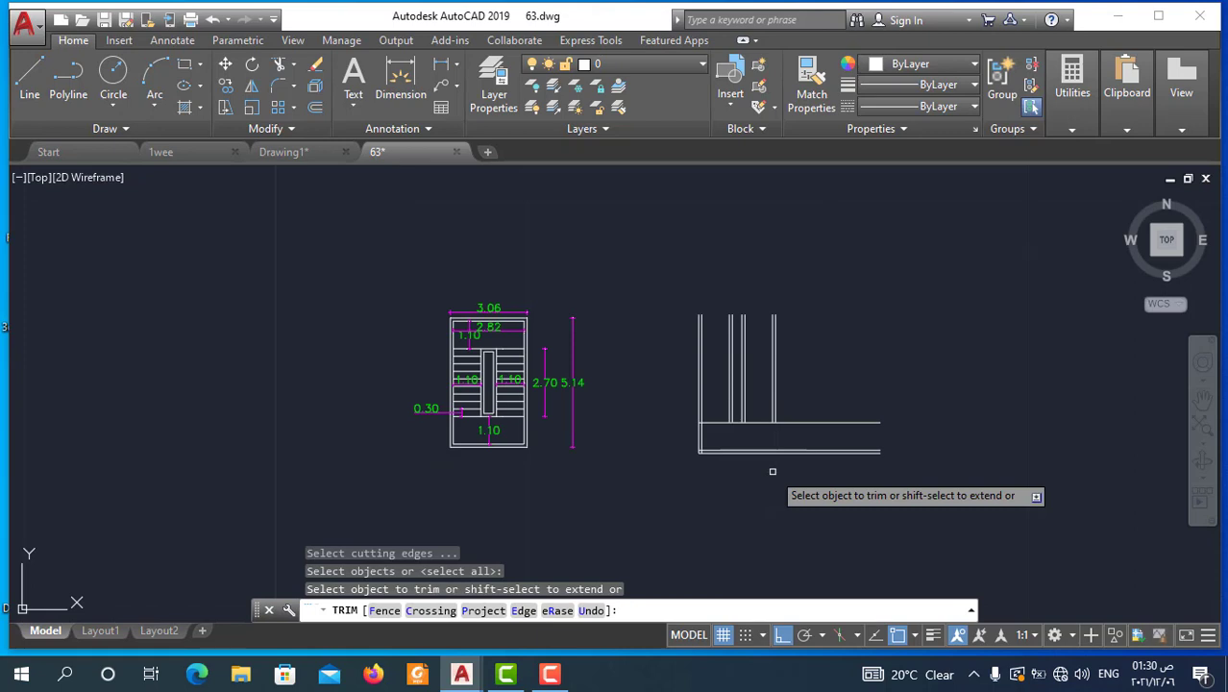
# Trim the horizontal lines overhanging the right wall using crossing windows.
pyautogui.scroll(2, 772, 471)
pyautogui.click(783, 264)
pyautogui.click(758, 412)
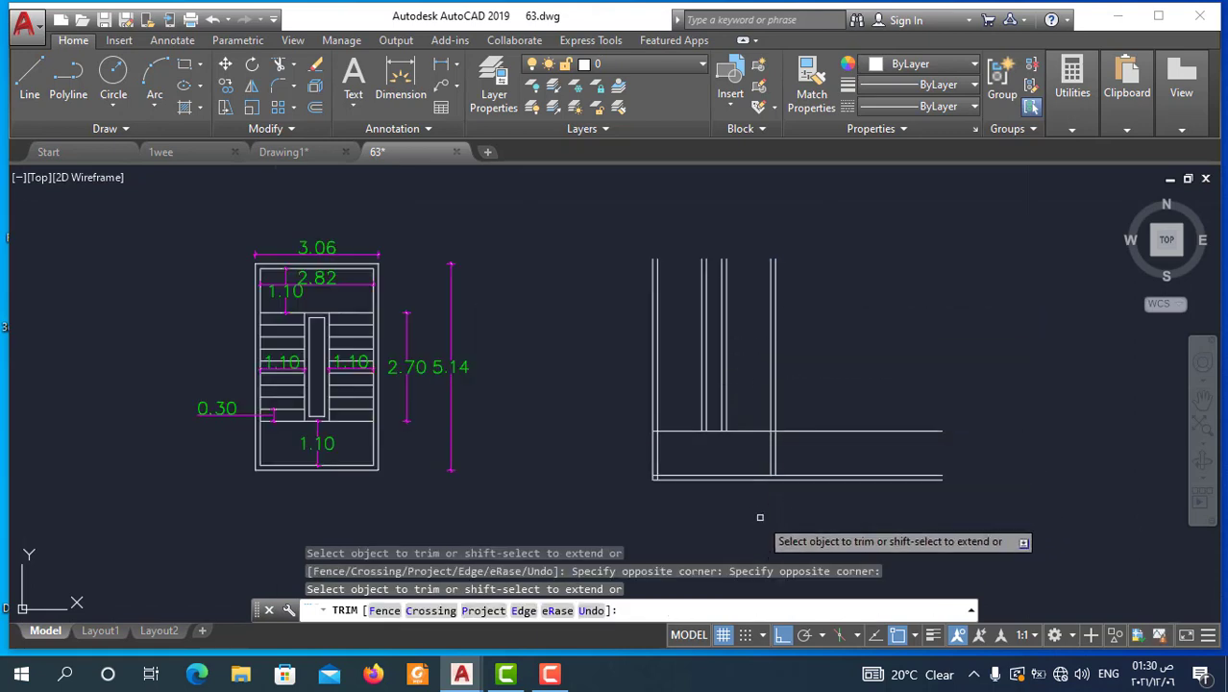
pyautogui.scroll(4, 759, 517)
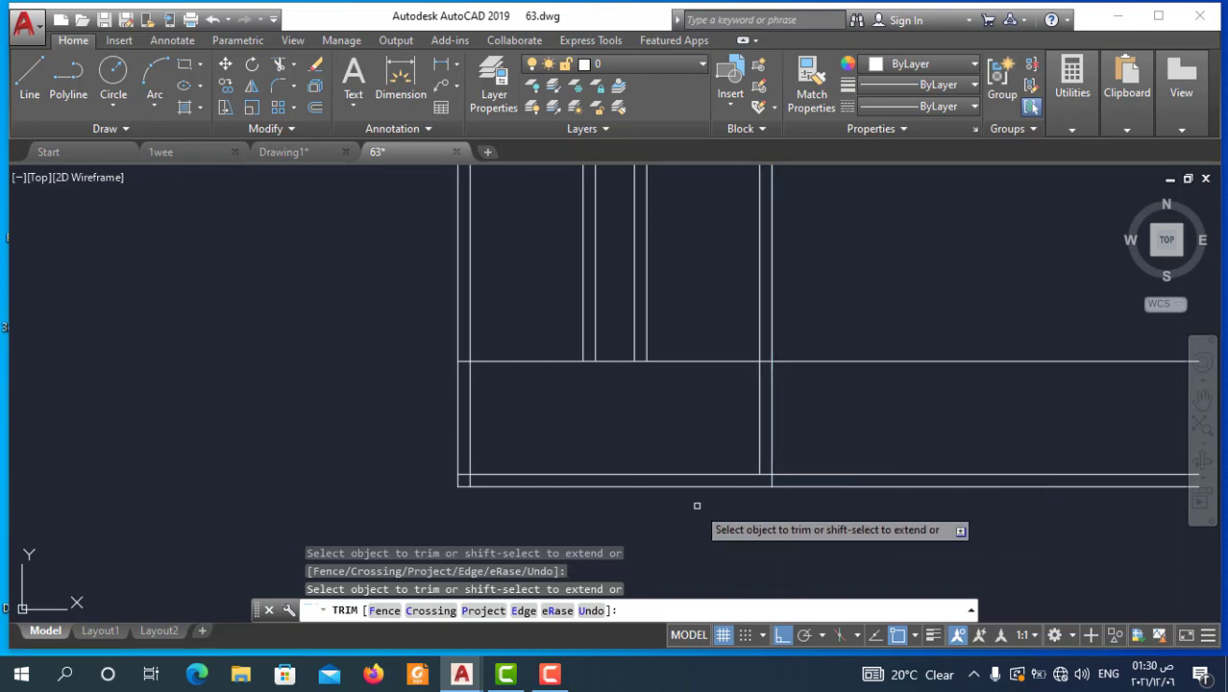
pyautogui.scroll(-5, 781, 427)
pyautogui.click(849, 349)
pyautogui.click(804, 481)
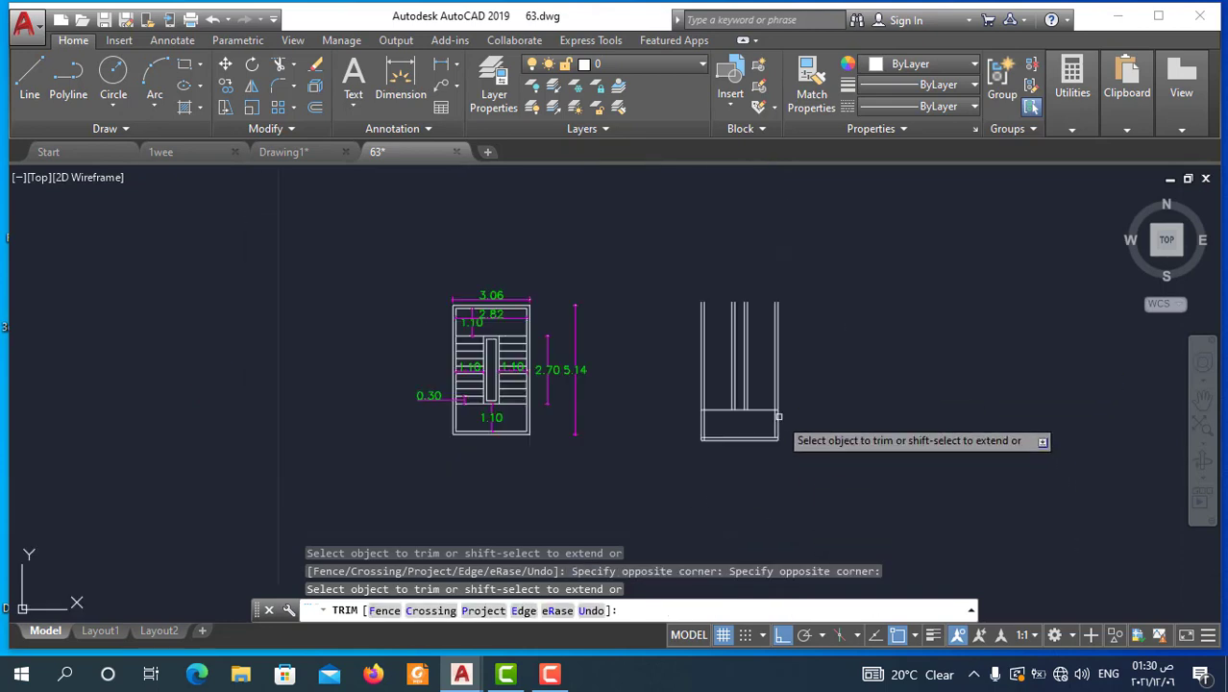
pyautogui.scroll(8, 779, 416)
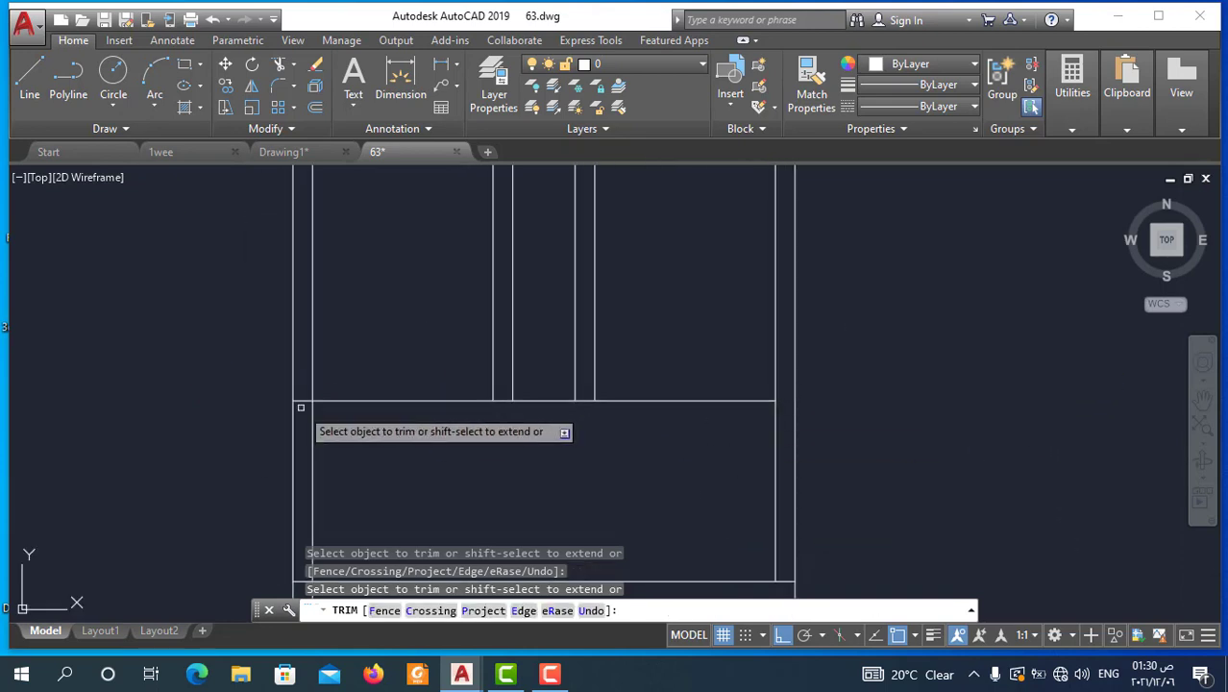
pyautogui.scroll(-2, 580, 412)
pyautogui.press('Escape')
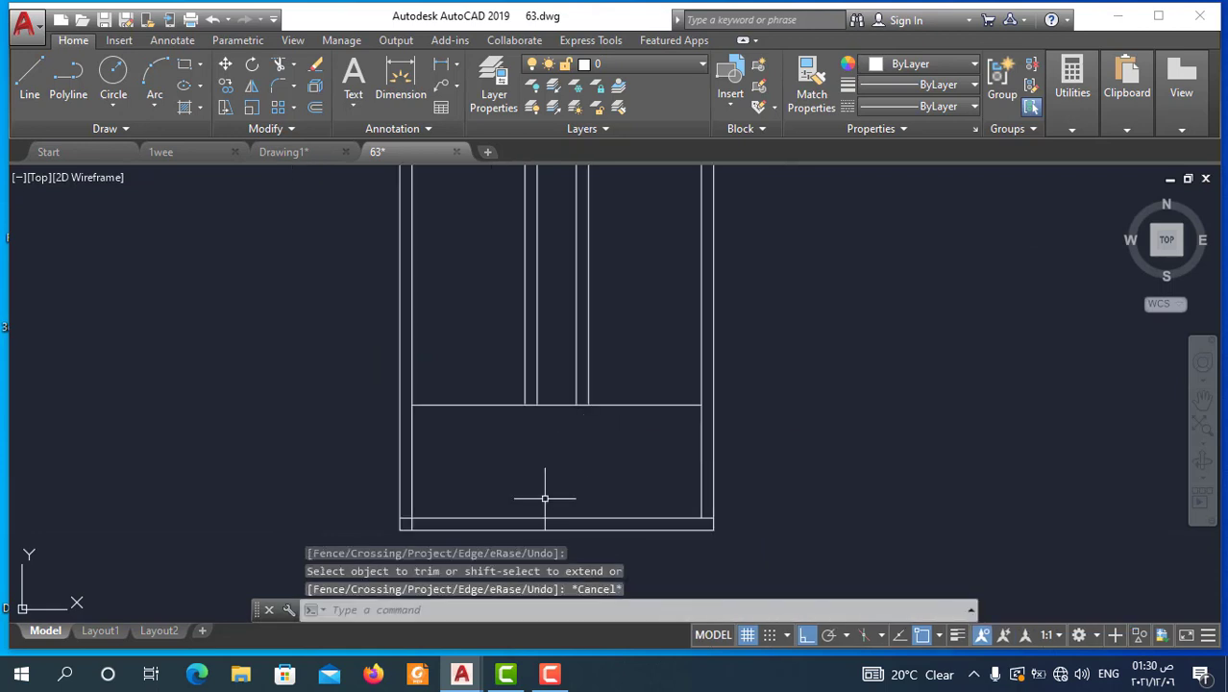
pyautogui.write('o')
# Double the horizontal landing line with a 0.12 offset copy.
pyautogui.press('Return')
pyautogui.write('2')
pyautogui.press('Return')
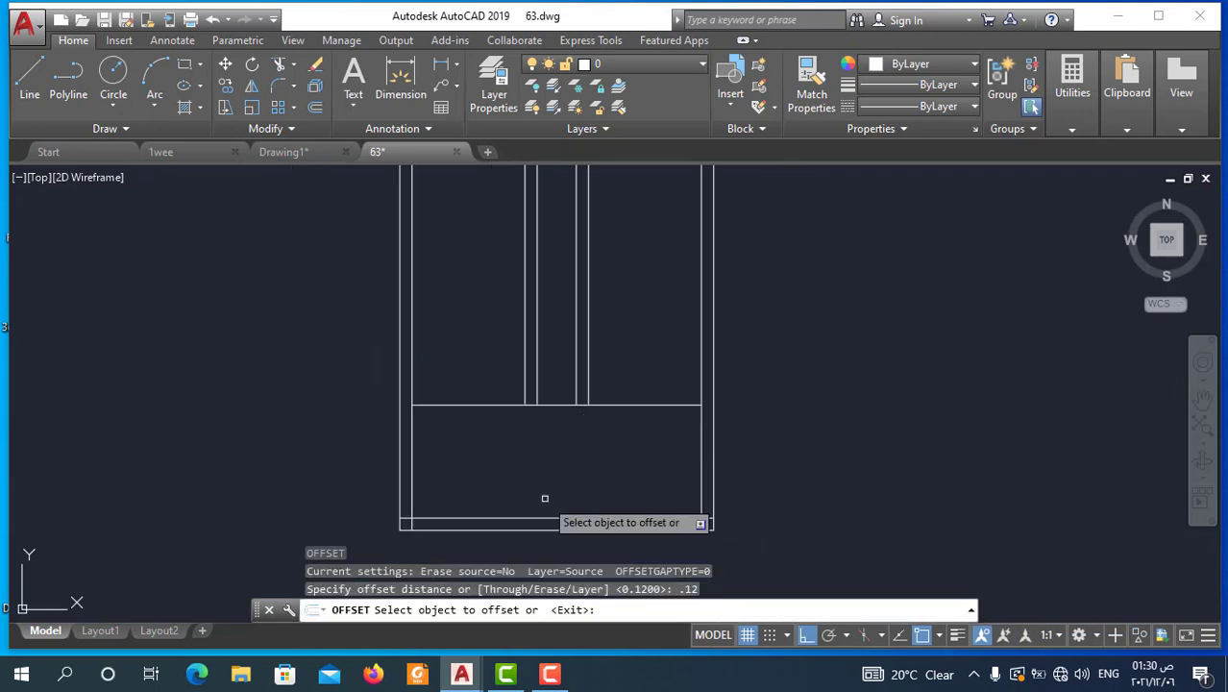
pyautogui.click(615, 405)
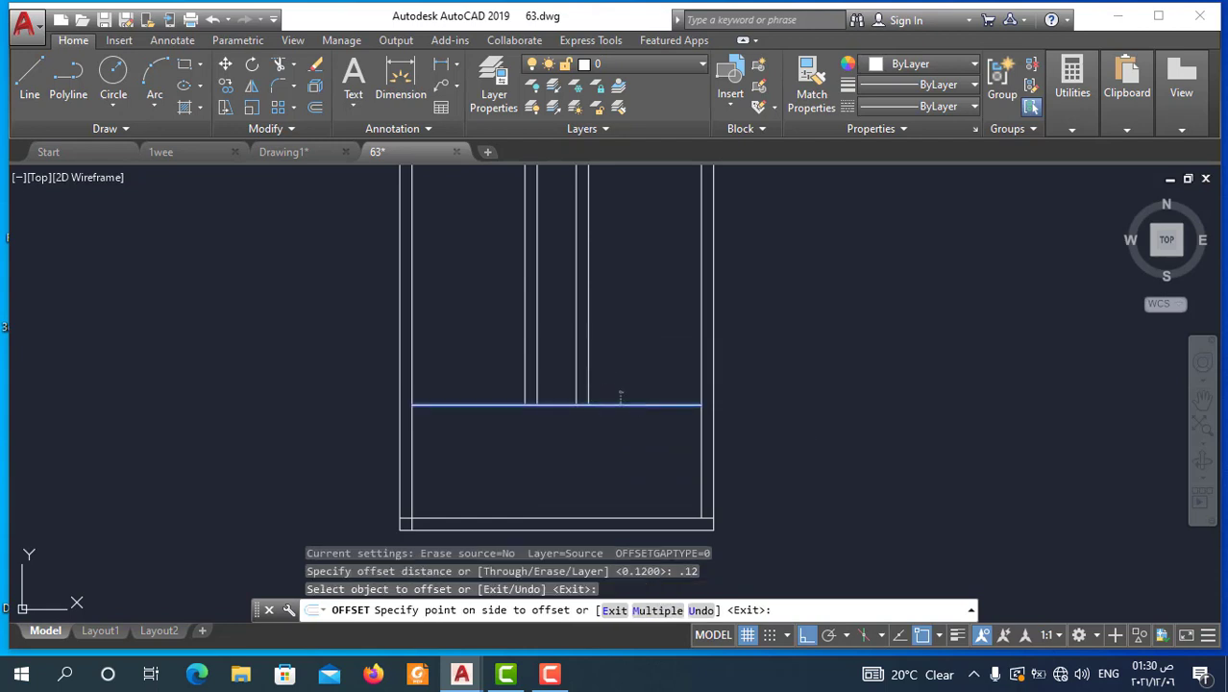
pyautogui.click(663, 423)
pyautogui.press('Escape')
pyautogui.scroll(-3, 674, 426)
pyautogui.scroll(4, 204, 408)
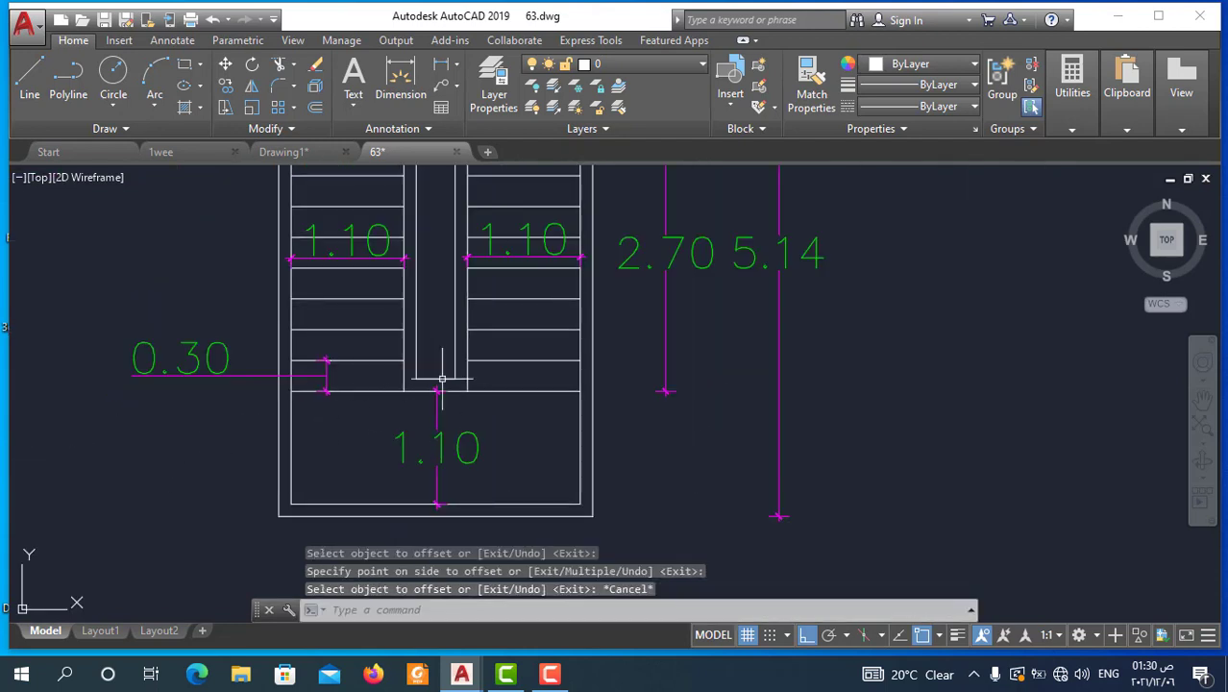
pyautogui.scroll(-4, 389, 402)
pyautogui.press('Escape')
pyautogui.write('tr')
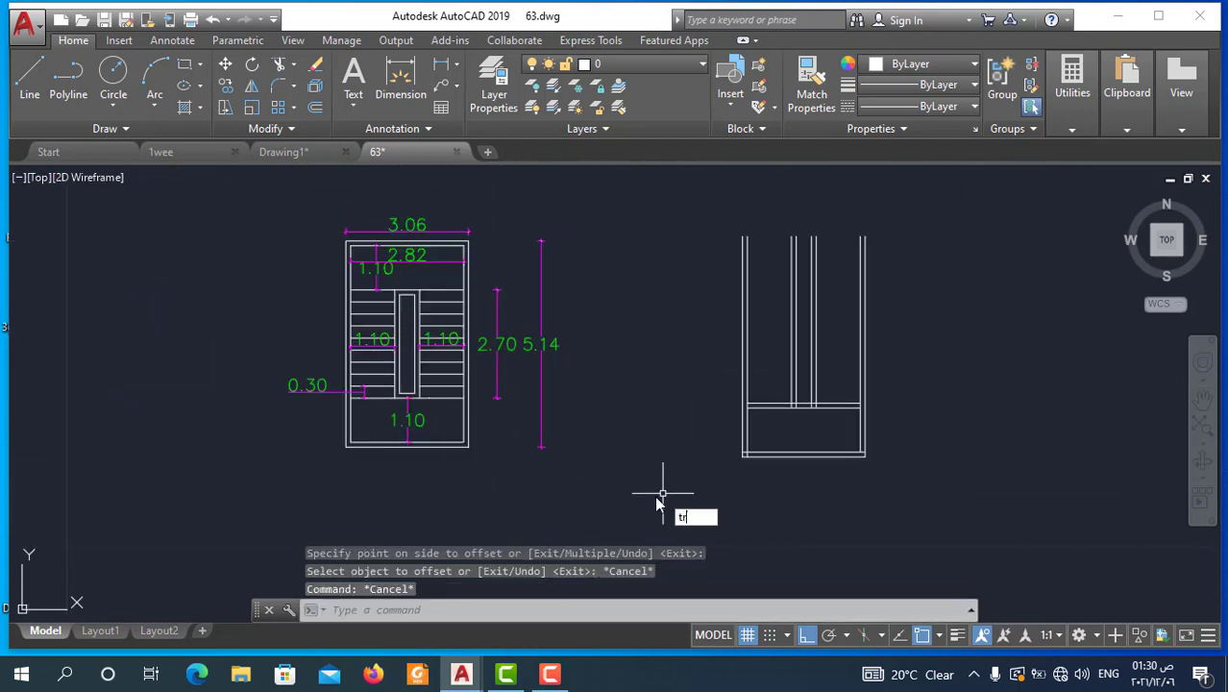
# Trim the overlapping segments in the middle of the right-hand drawing.
pyautogui.press('Return')
pyautogui.press('Return')
pyautogui.scroll(3, 753, 431)
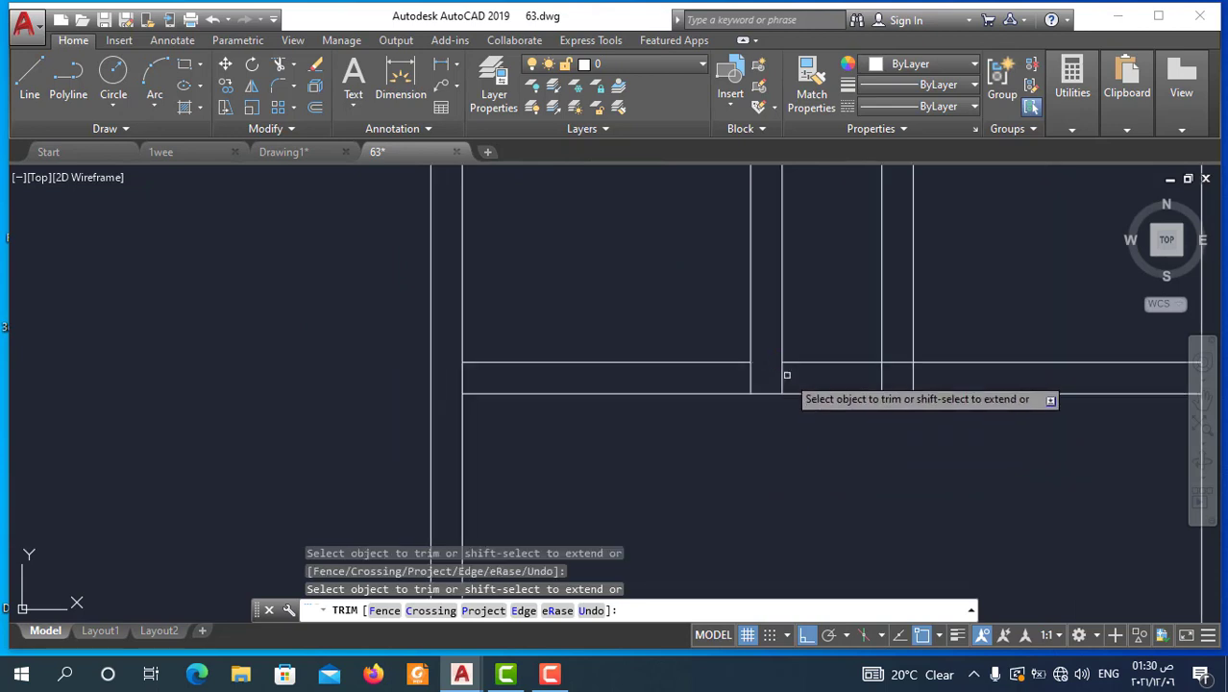
pyautogui.click(777, 374)
pyautogui.click(892, 374)
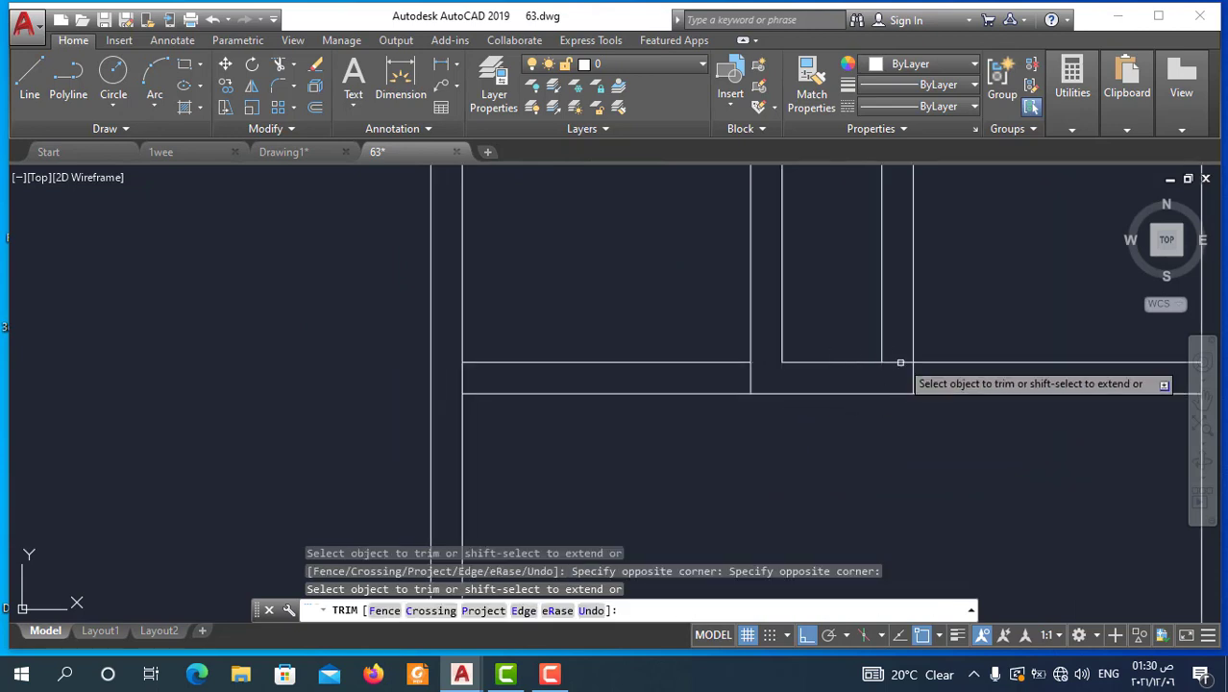
pyautogui.click(898, 373)
pyautogui.click(898, 368)
pyautogui.press('Escape')
pyautogui.scroll(-1, 913, 361)
# Delete the two leftover short horizontal segments above the landing.
pyautogui.click(904, 373)
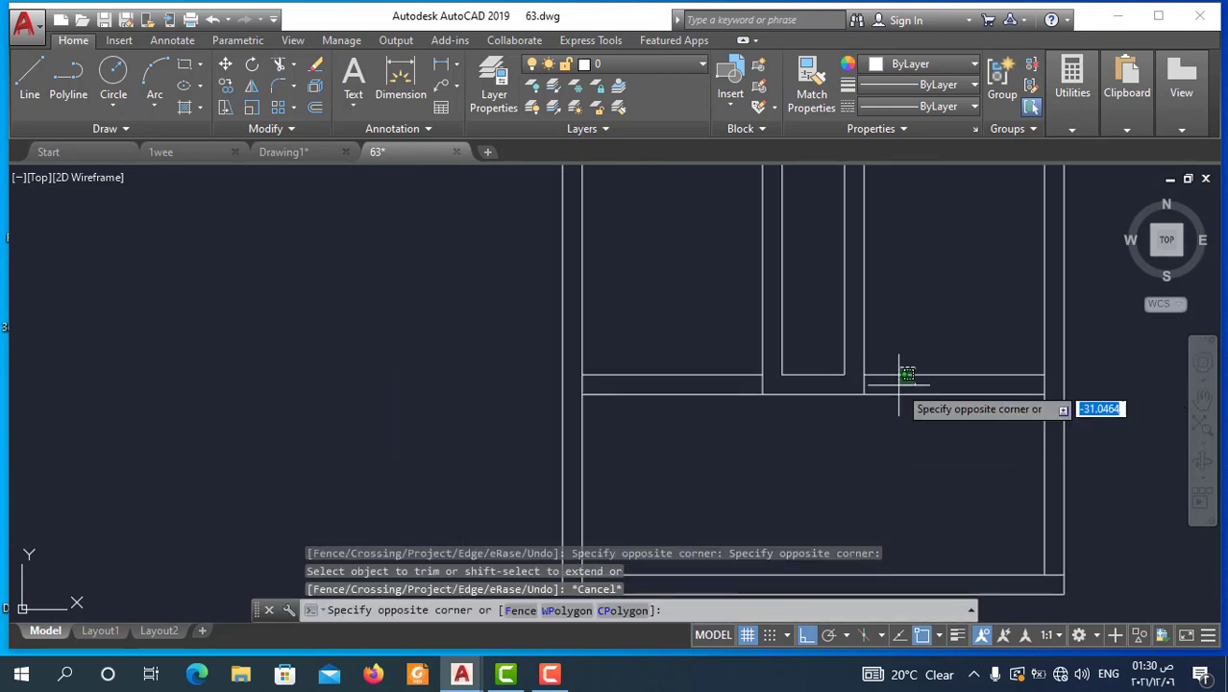
pyautogui.click(717, 384)
pyautogui.click(700, 383)
pyautogui.press('Delete')
pyautogui.scroll(-5, 606, 409)
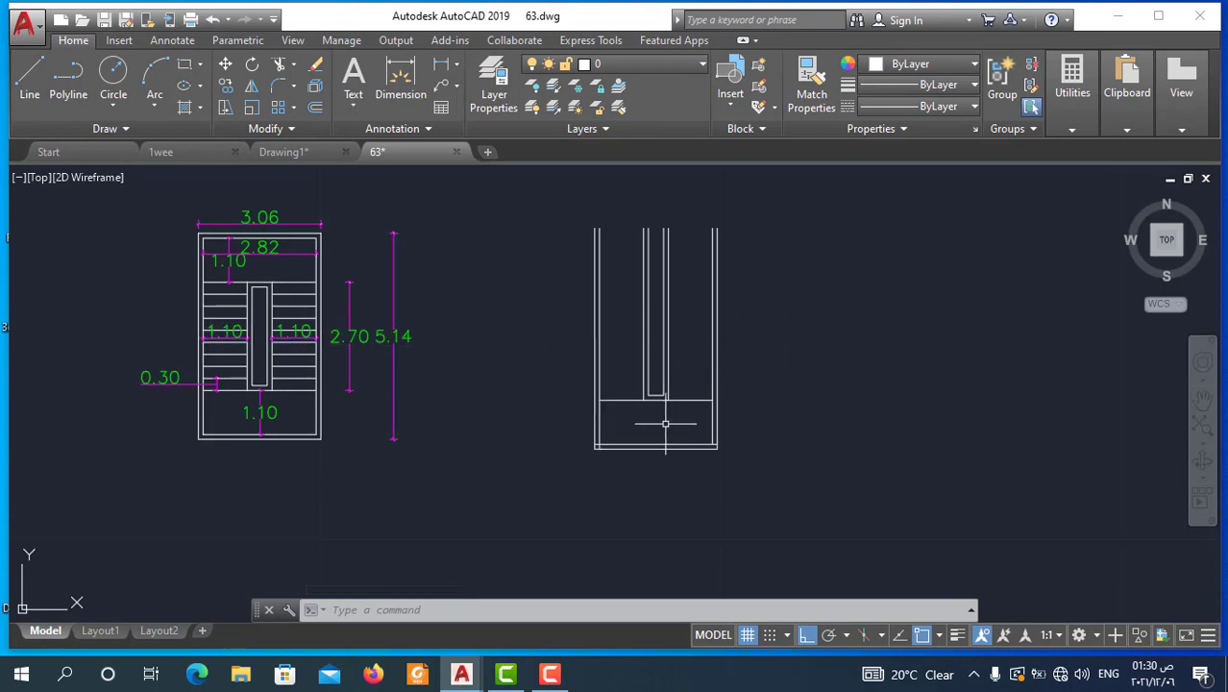
pyautogui.scroll(2, 679, 430)
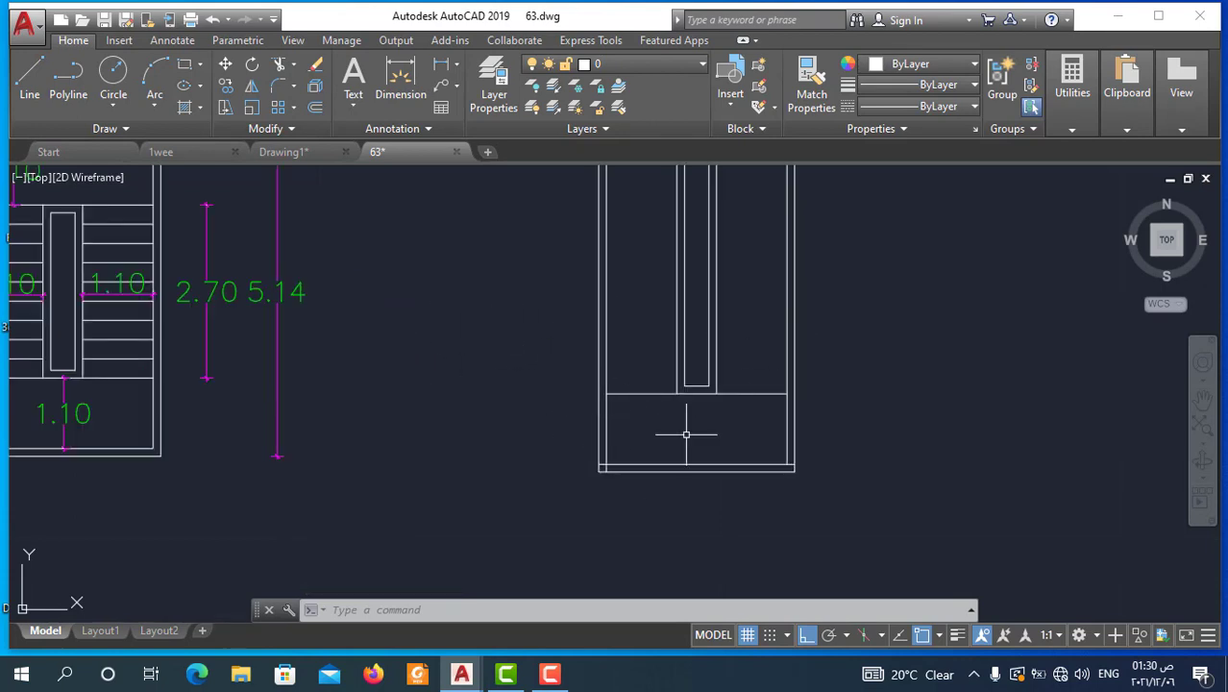
pyautogui.scroll(-2, 261, 454)
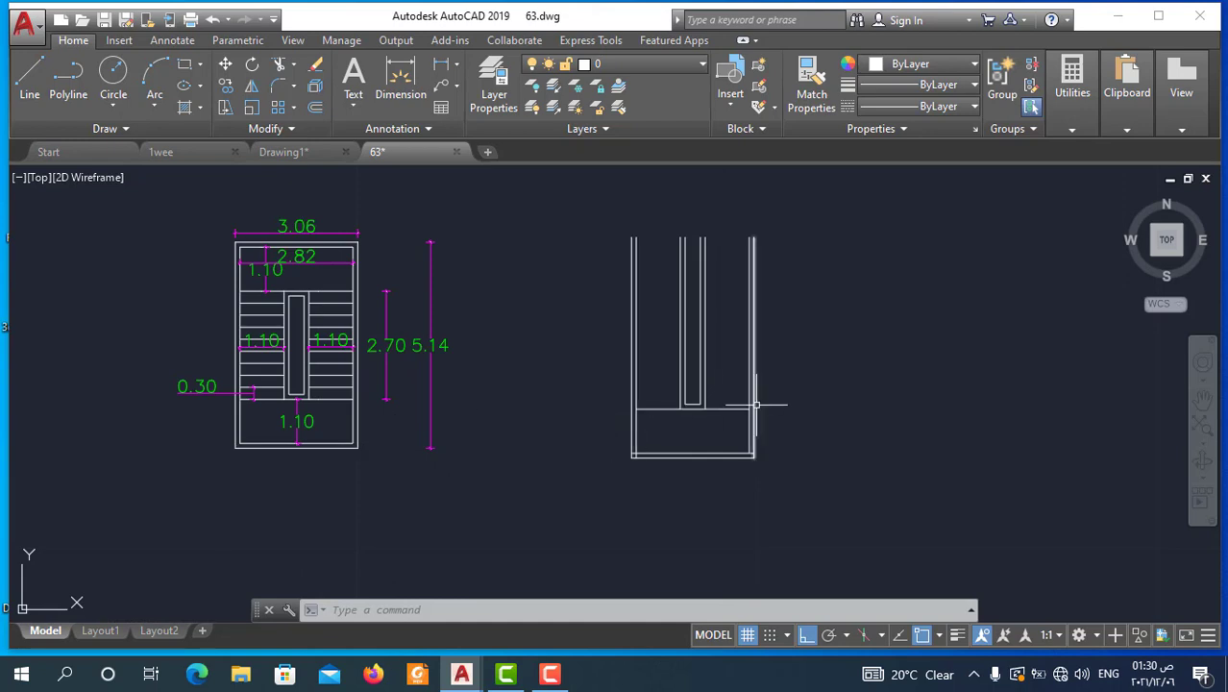
pyautogui.scroll(-2, 733, 461)
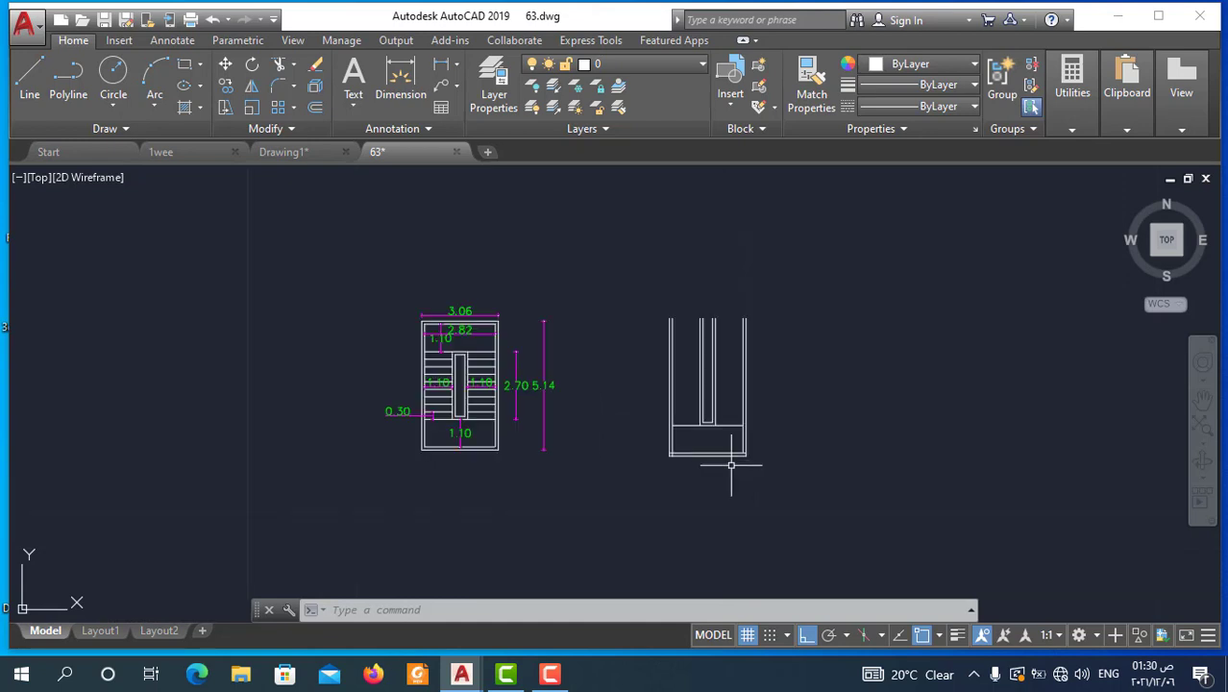
pyautogui.scroll(2, 723, 445)
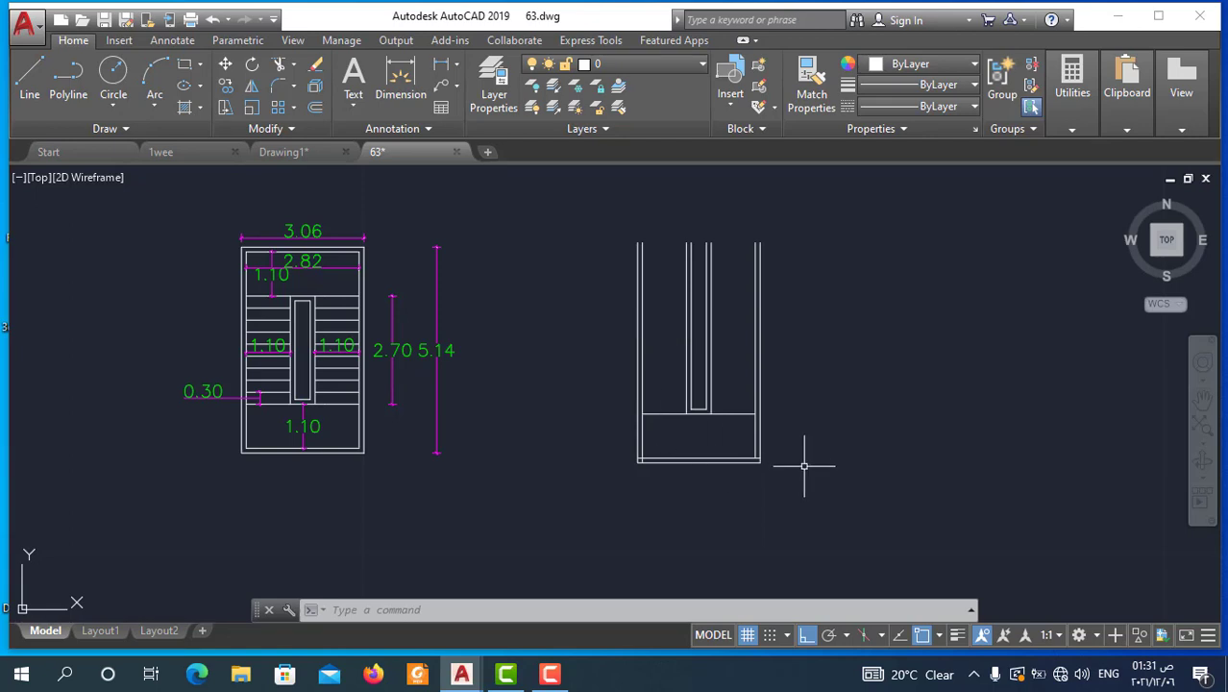
pyautogui.press('Escape')
pyautogui.scroll(2, 723, 424)
pyautogui.press('Escape')
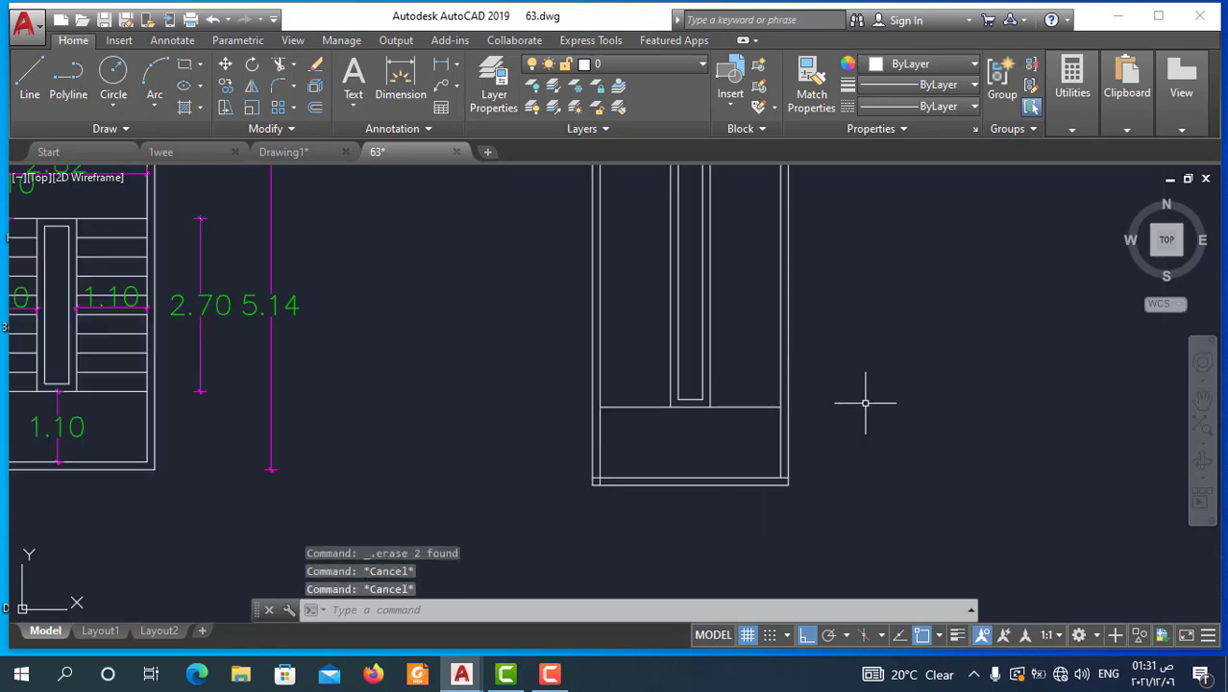
pyautogui.write('c')
pyautogui.press('Return')
pyautogui.write('.3')
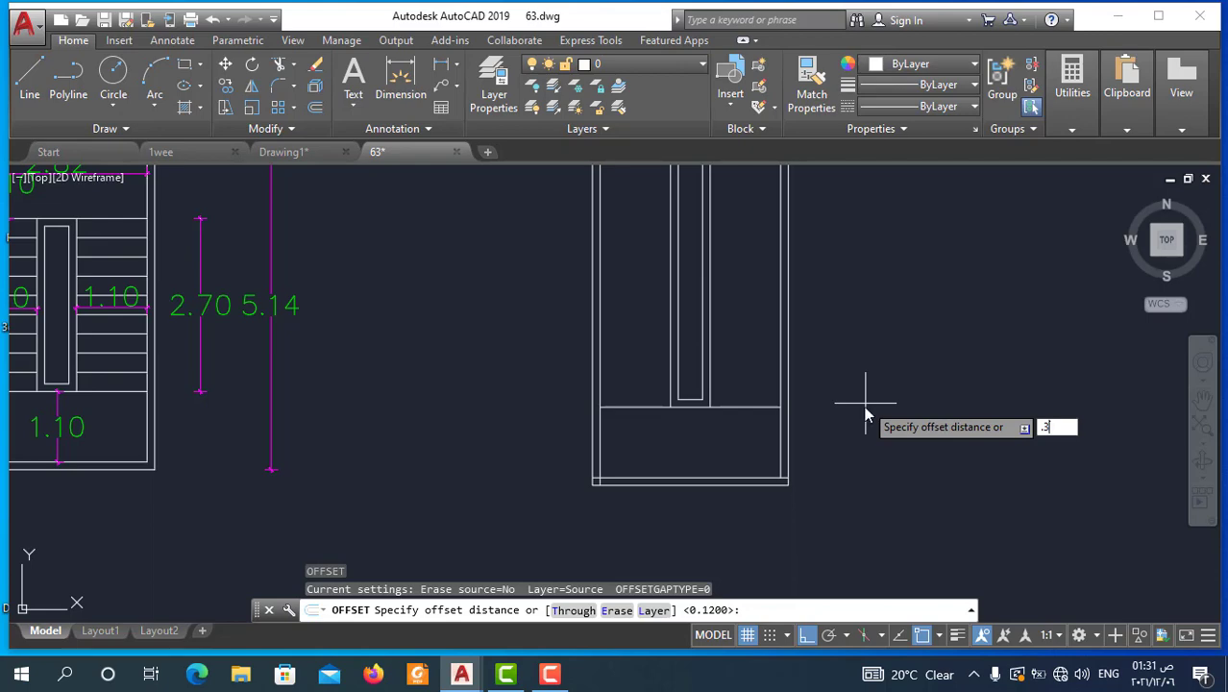
# Offset the bottom line upward at 0.3 spacing, stacking eight tread lines.
pyautogui.scroll(-2, 865, 412)
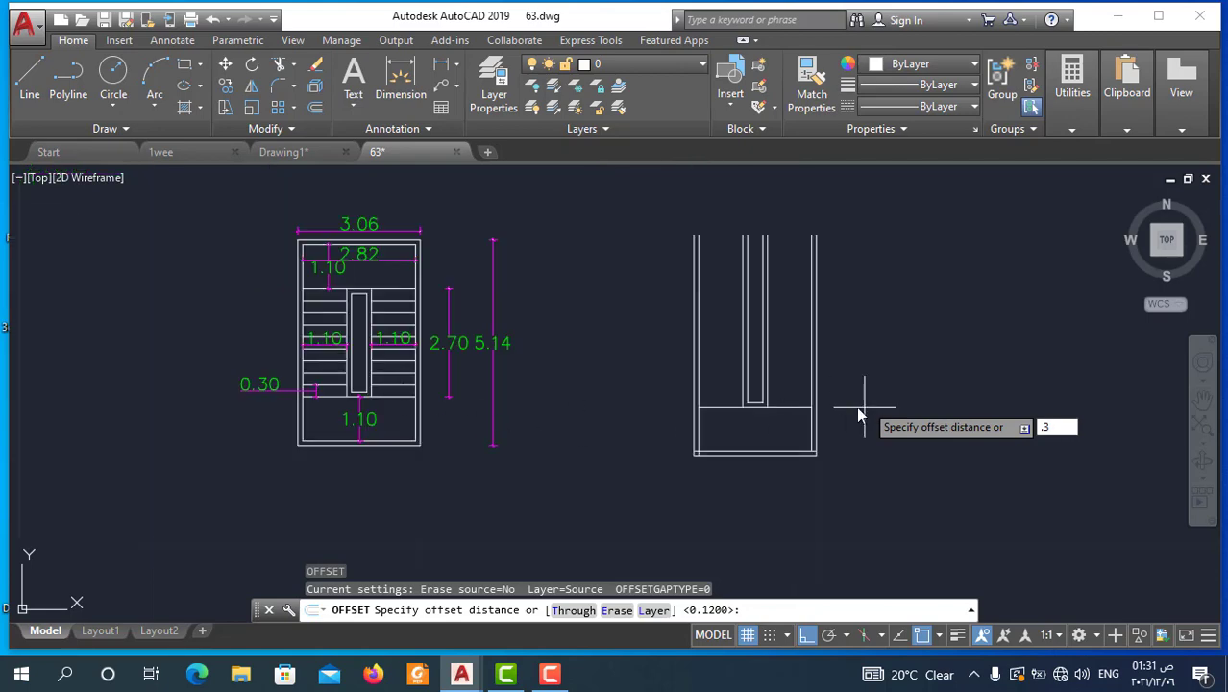
pyautogui.press('Return')
pyautogui.scroll(3, 370, 396)
pyautogui.scroll(2, 326, 396)
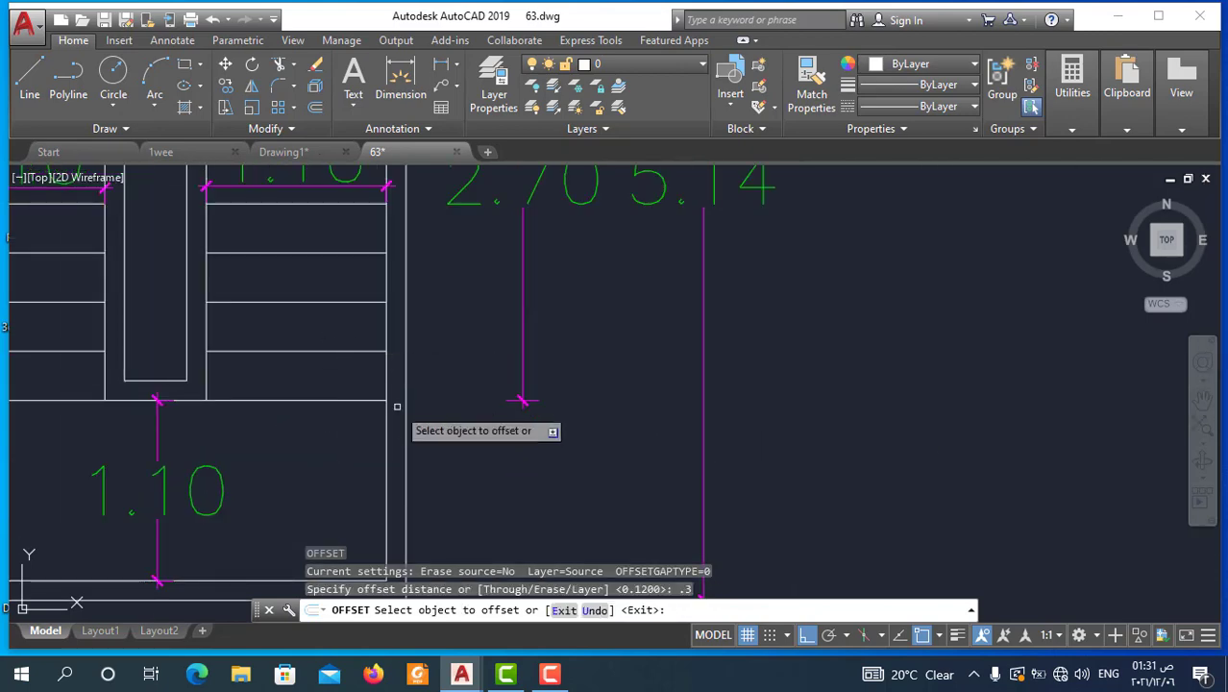
pyautogui.click(812, 412)
pyautogui.click(824, 299)
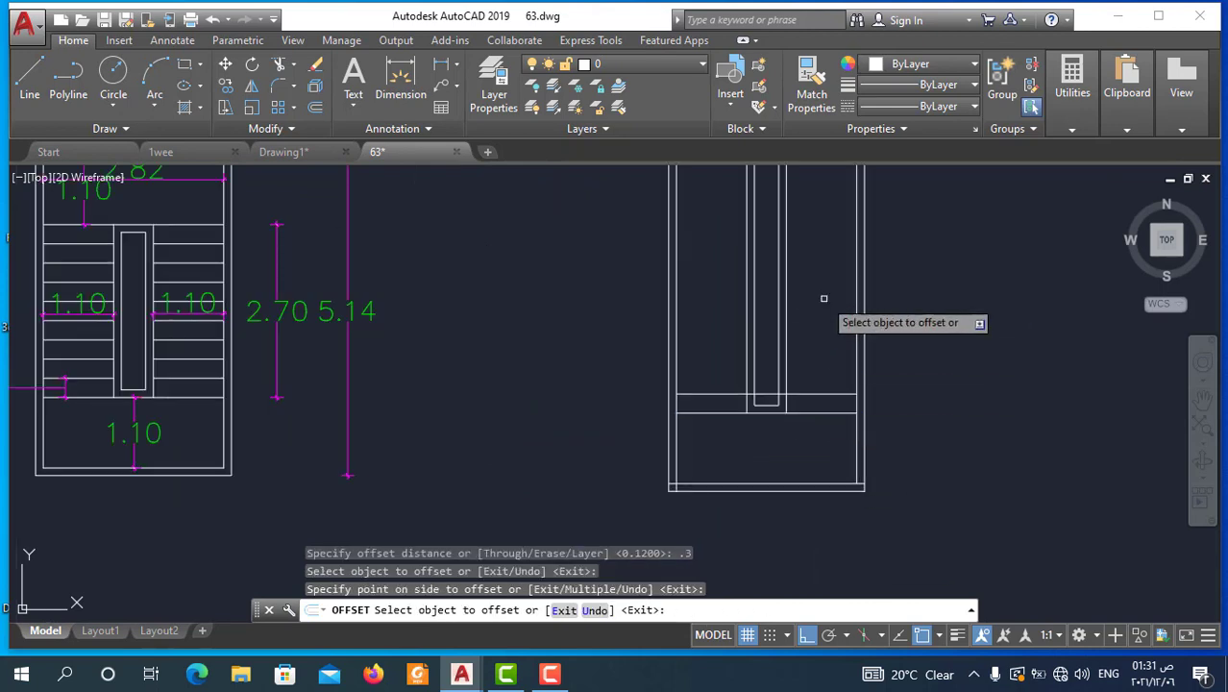
pyautogui.click(812, 394)
pyautogui.click(816, 314)
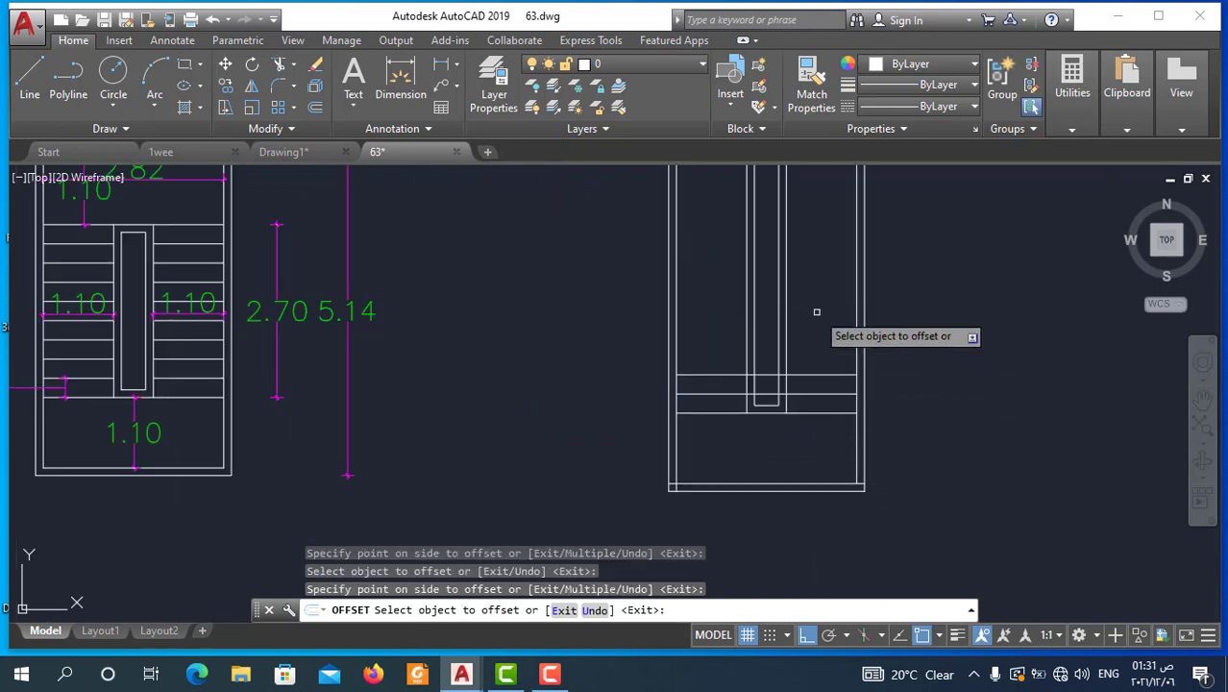
pyautogui.click(821, 374)
pyautogui.click(814, 302)
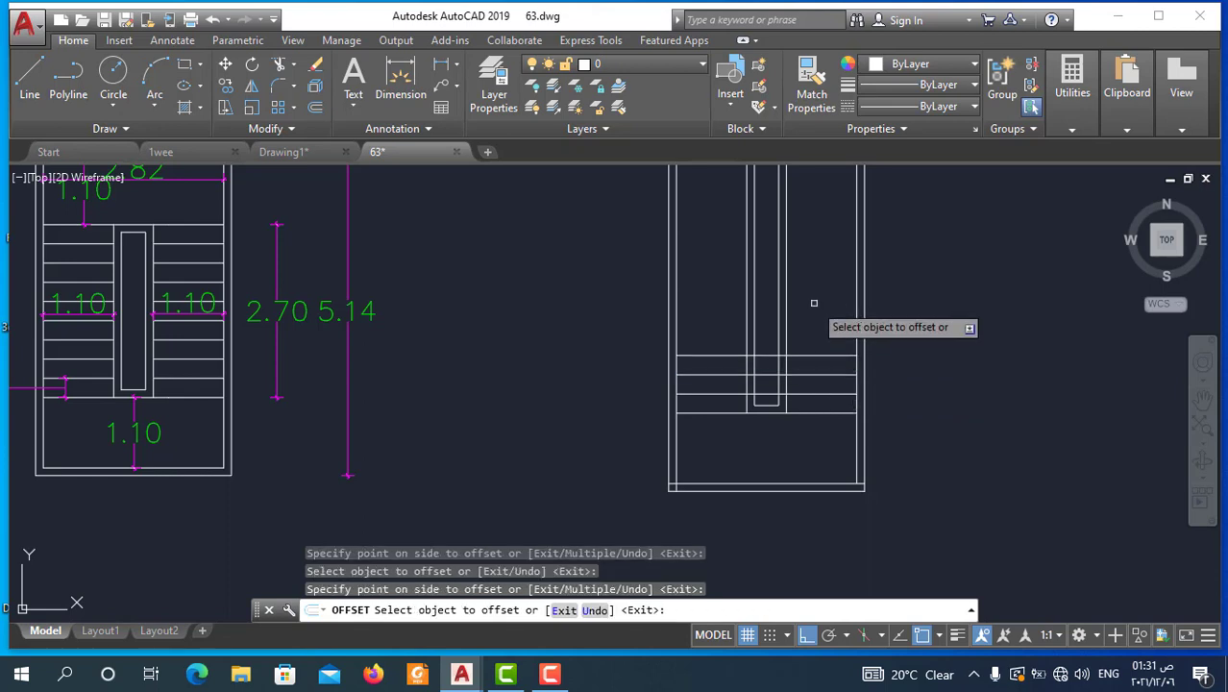
pyautogui.click(822, 352)
pyautogui.click(814, 285)
pyautogui.click(816, 352)
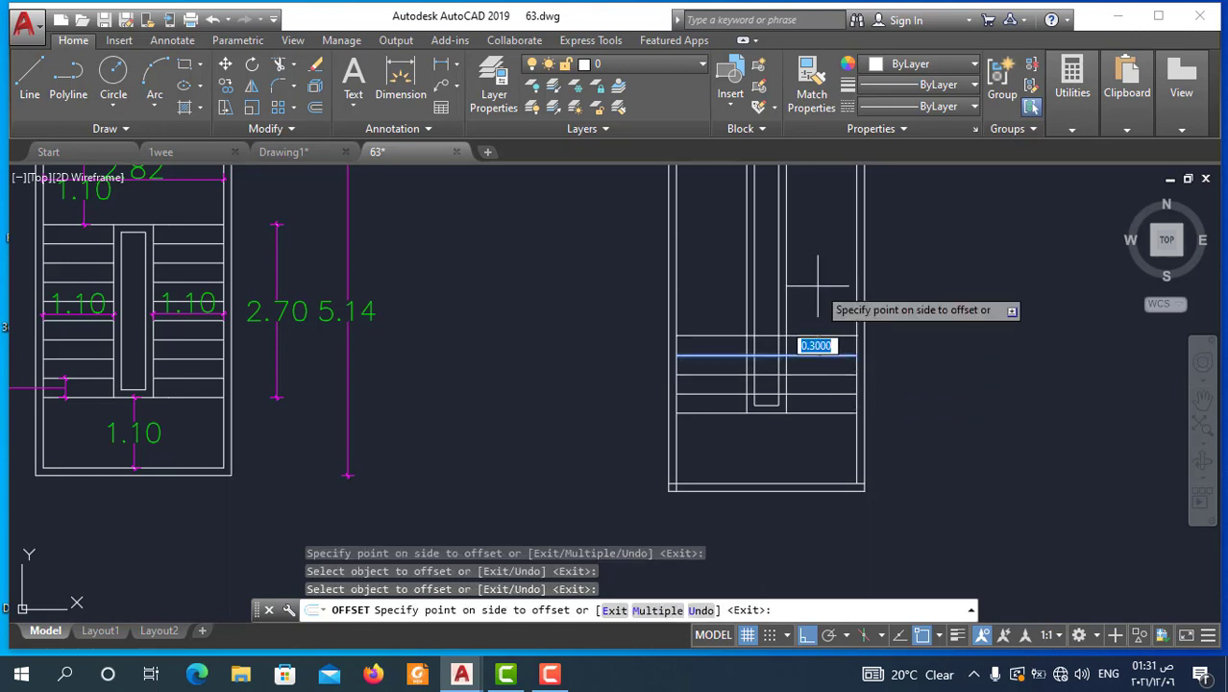
pyautogui.click(816, 324)
pyautogui.click(816, 322)
pyautogui.click(816, 324)
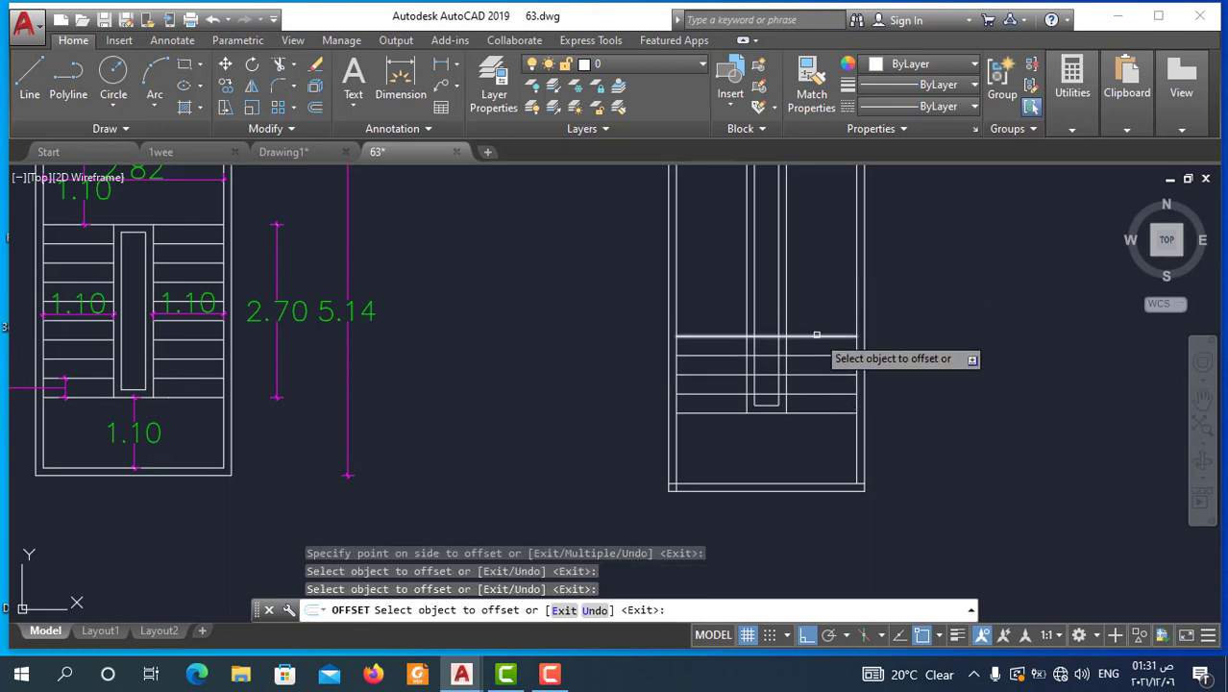
pyautogui.click(816, 335)
pyautogui.click(812, 278)
pyautogui.click(811, 317)
pyautogui.click(812, 289)
# Add three more 0.3 tread lines to complete the flight at the top.
pyautogui.scroll(-2, 769, 423)
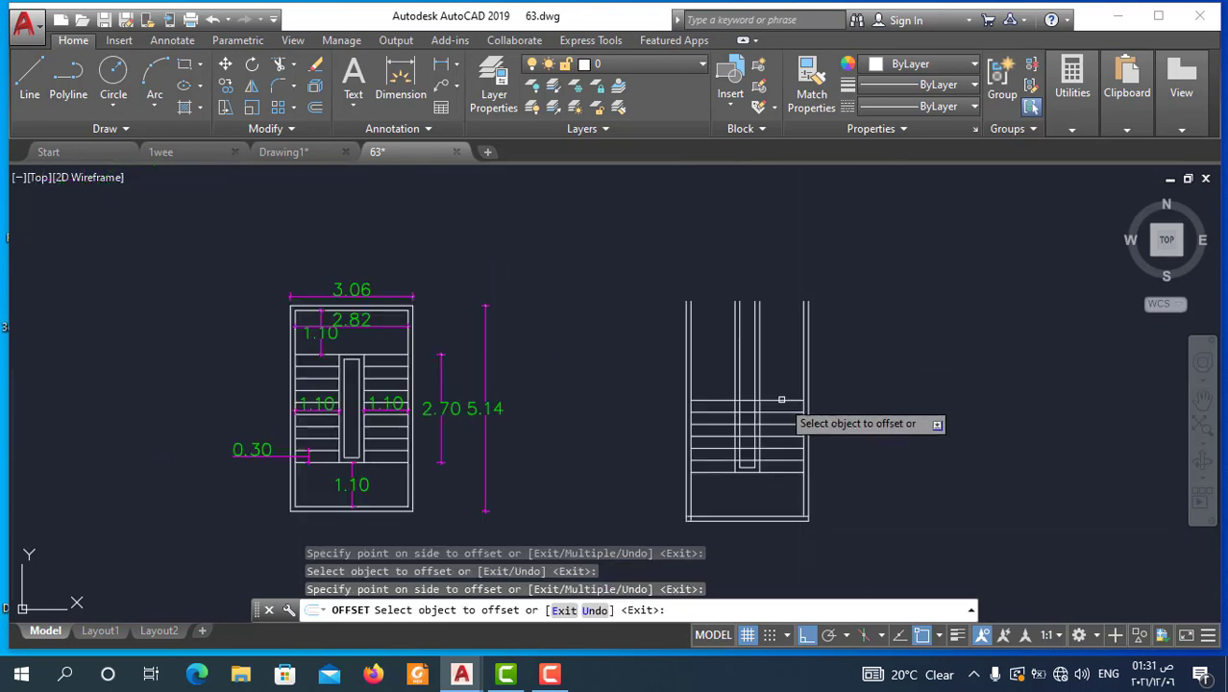
pyautogui.scroll(2, 781, 399)
pyautogui.click(782, 404)
pyautogui.click(794, 354)
pyautogui.click(786, 383)
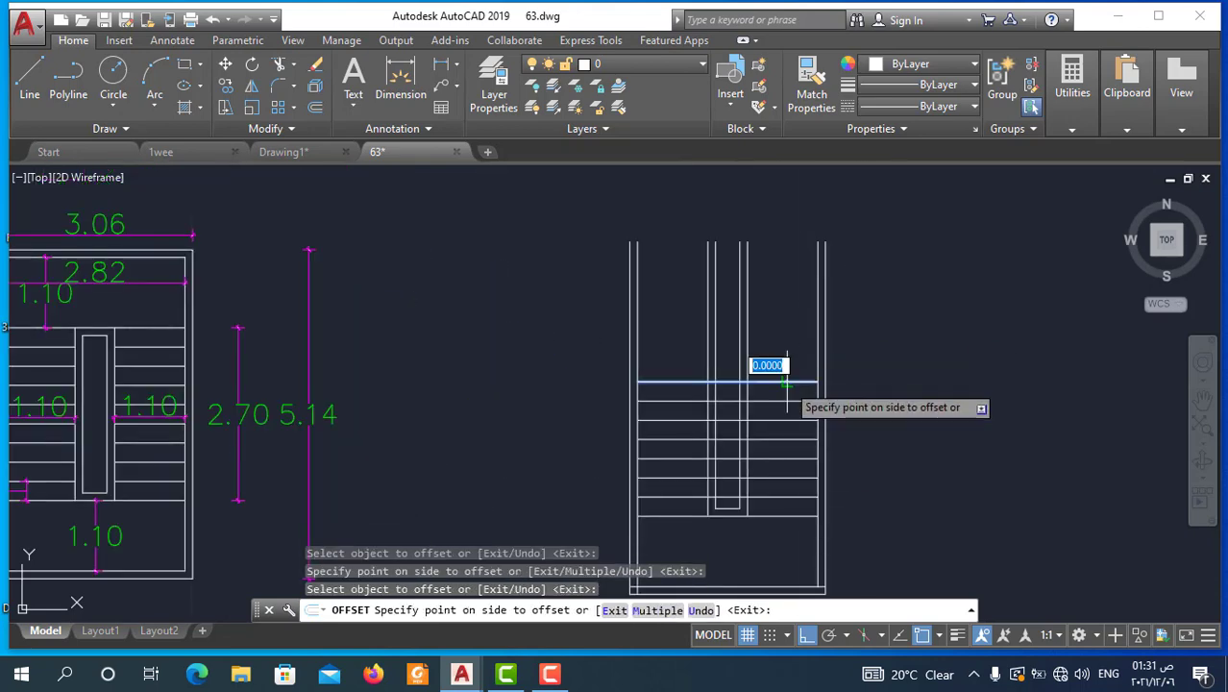
pyautogui.click(793, 358)
pyautogui.click(788, 351)
pyautogui.click(781, 336)
pyautogui.scroll(-2, 775, 331)
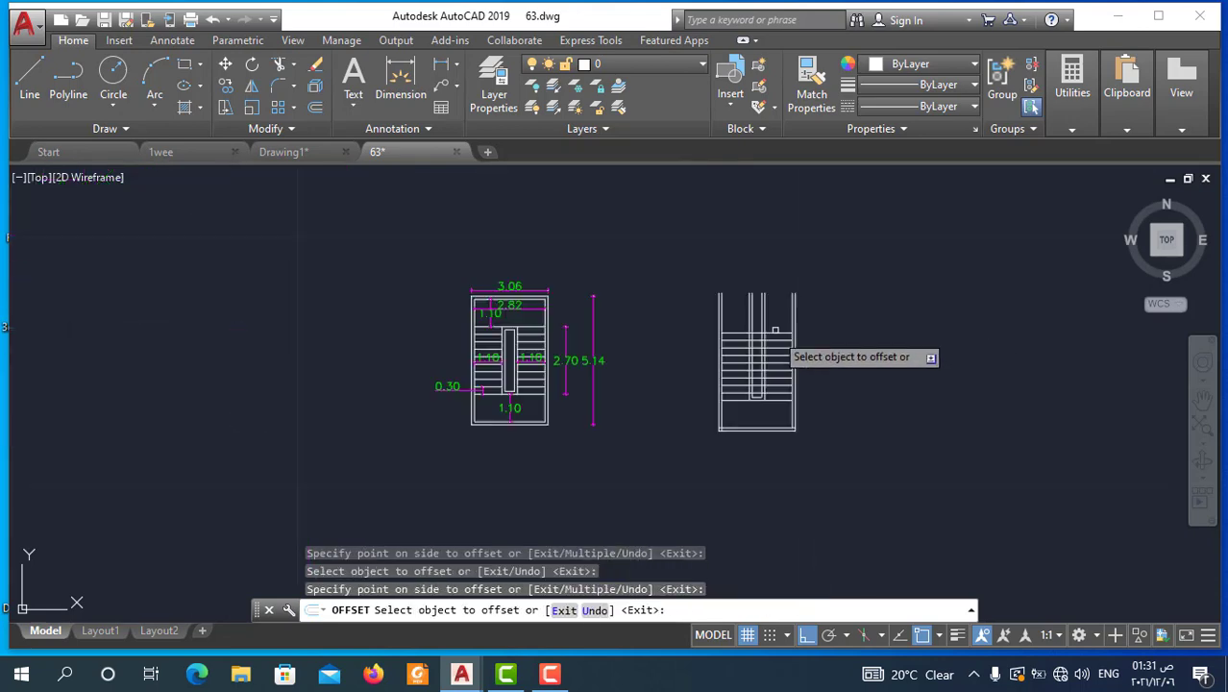
pyautogui.scroll(3, 775, 330)
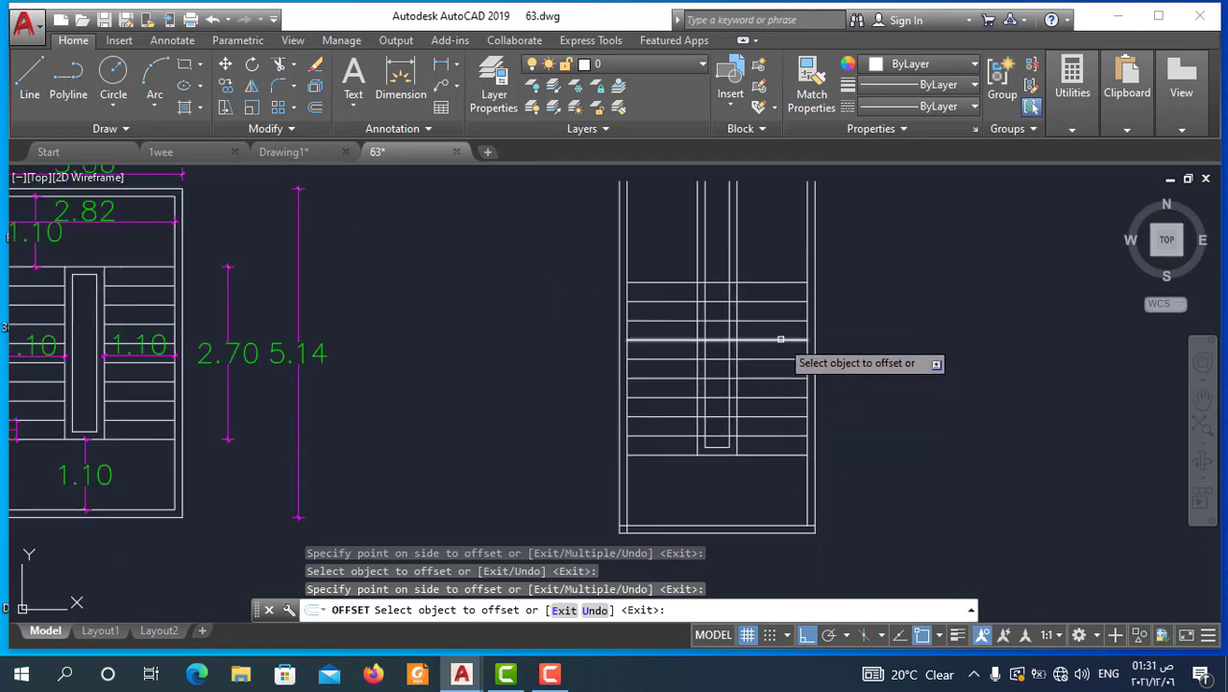
pyautogui.scroll(-2, 738, 369)
pyautogui.press('Escape')
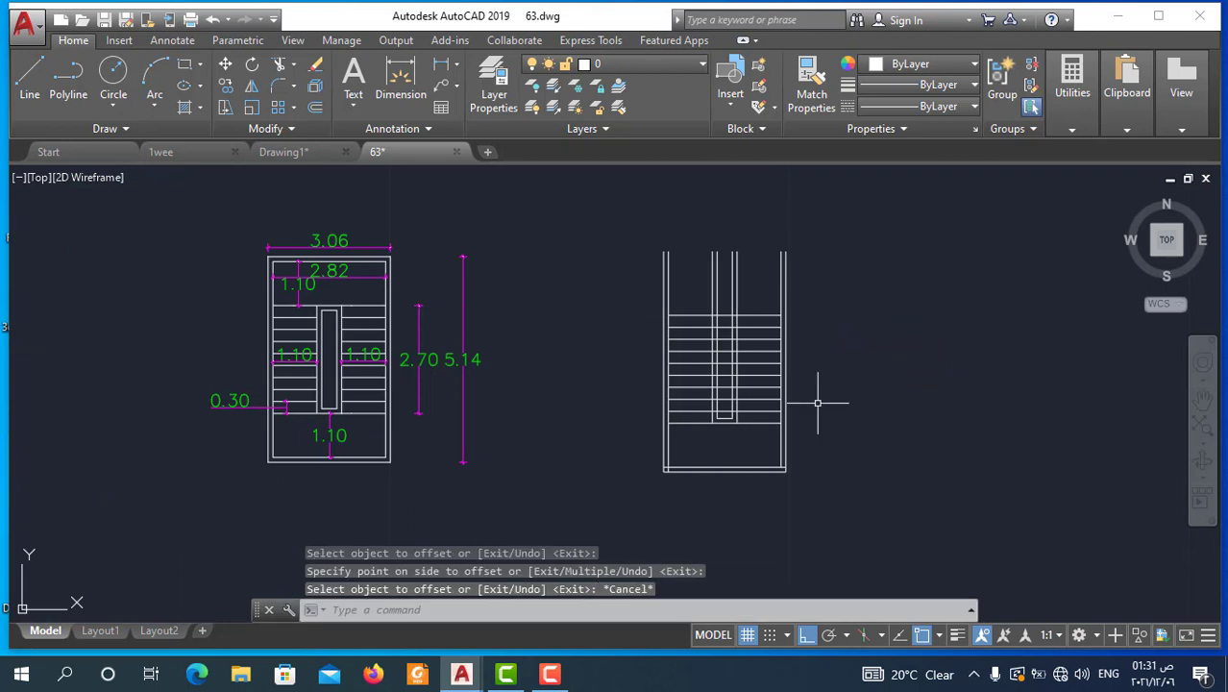
pyautogui.write('tr')
# Trim the tread lines where they cross the right plan's central stair well.
pyautogui.press('Return')
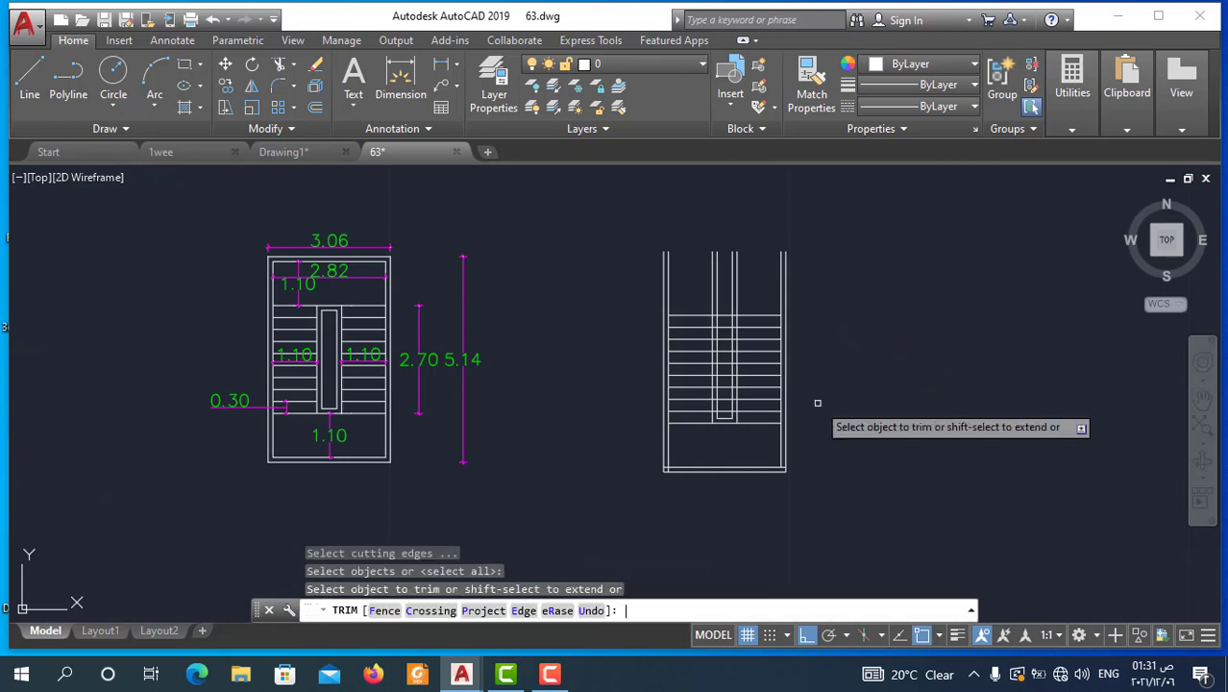
pyautogui.scroll(2, 650, 411)
pyautogui.scroll(2, 745, 283)
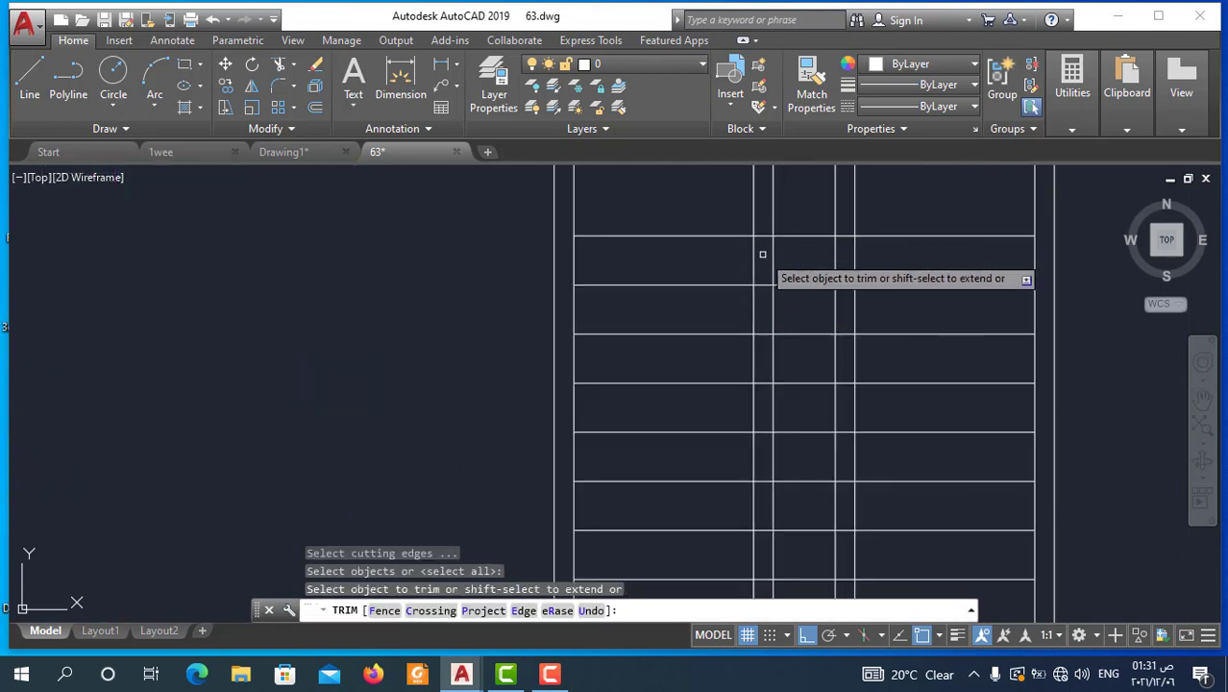
pyautogui.click(767, 272)
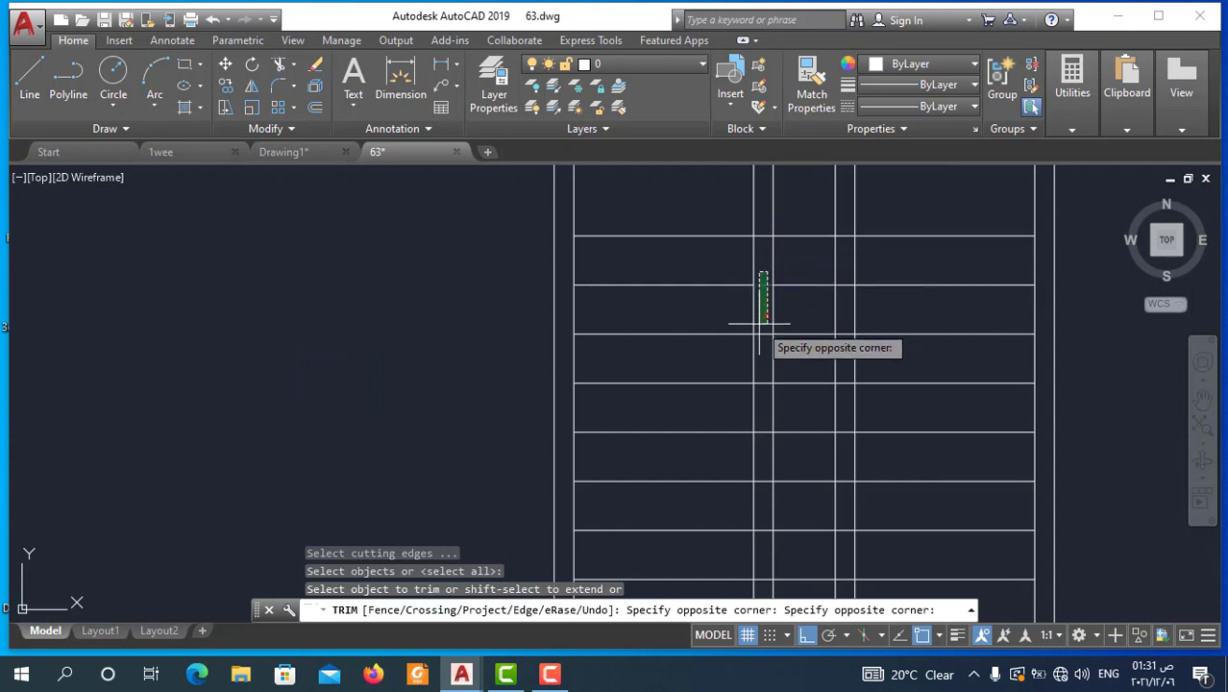
pyautogui.scroll(-1, 759, 317)
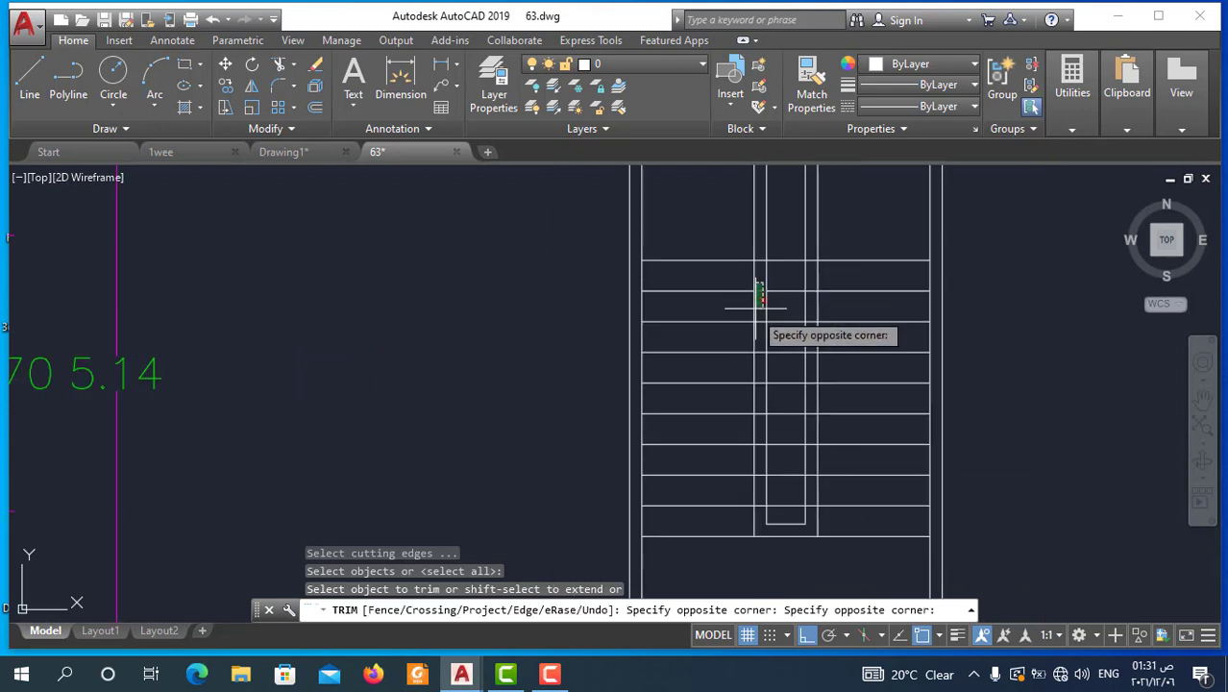
pyautogui.click(754, 516)
pyautogui.scroll(3, 816, 288)
pyautogui.click(807, 274)
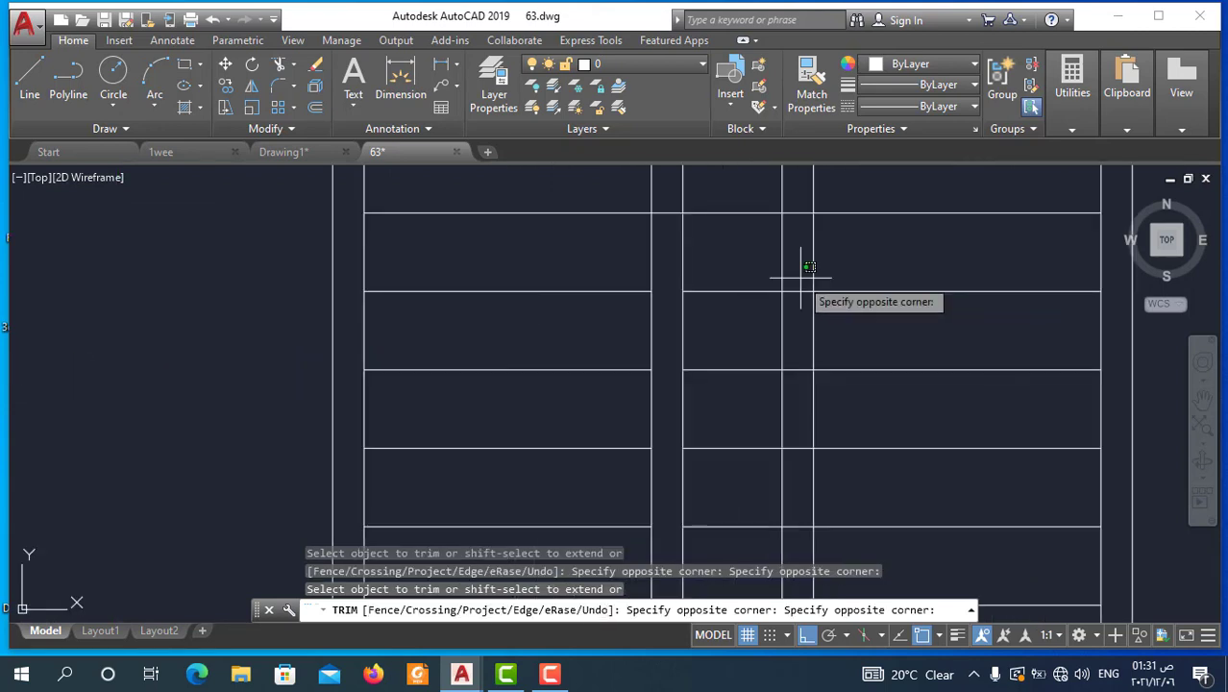
pyautogui.scroll(-3, 803, 289)
pyautogui.click(801, 524)
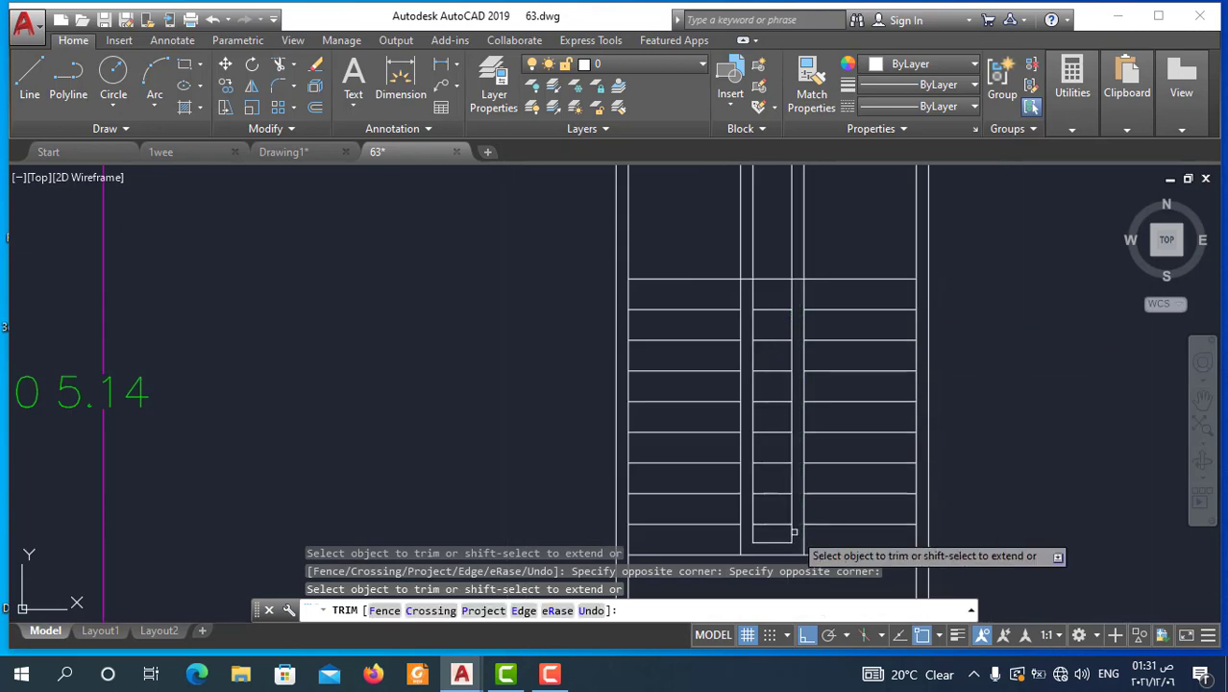
pyautogui.press('Escape')
# Delete the seven tread pieces left inside the well.
pyautogui.click(781, 300)
pyautogui.click(757, 517)
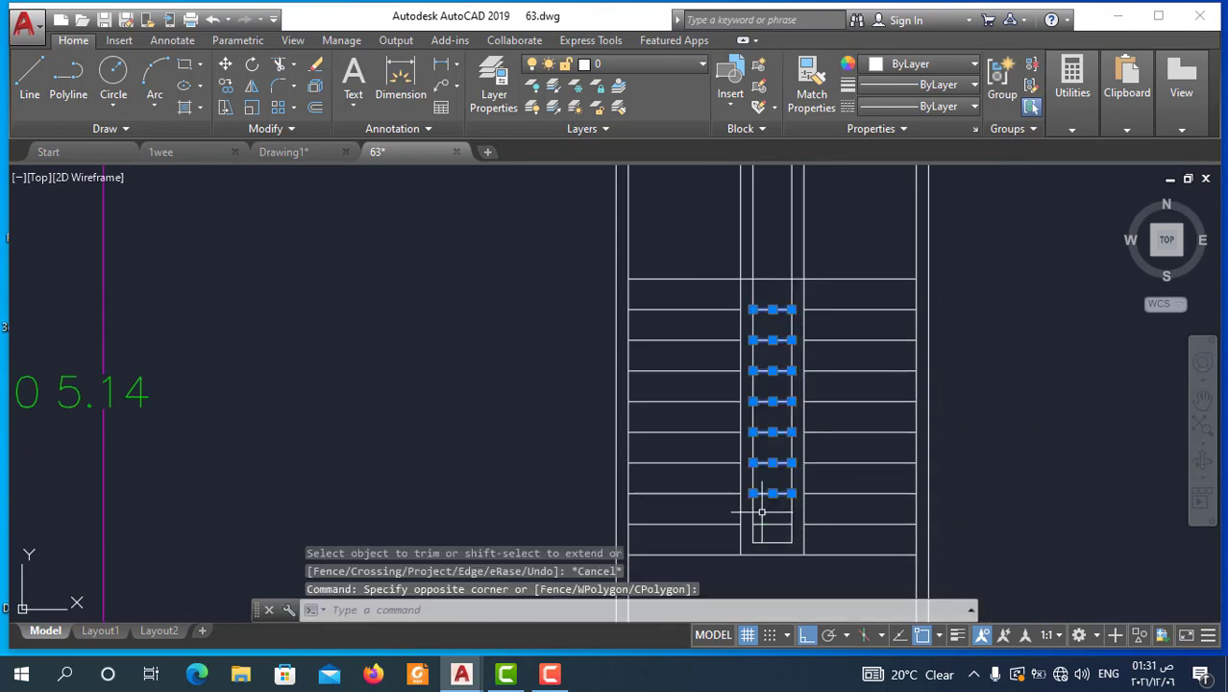
pyautogui.press('Delete')
pyautogui.scroll(-3, 699, 473)
pyautogui.scroll(2, 706, 386)
pyautogui.write('tr')
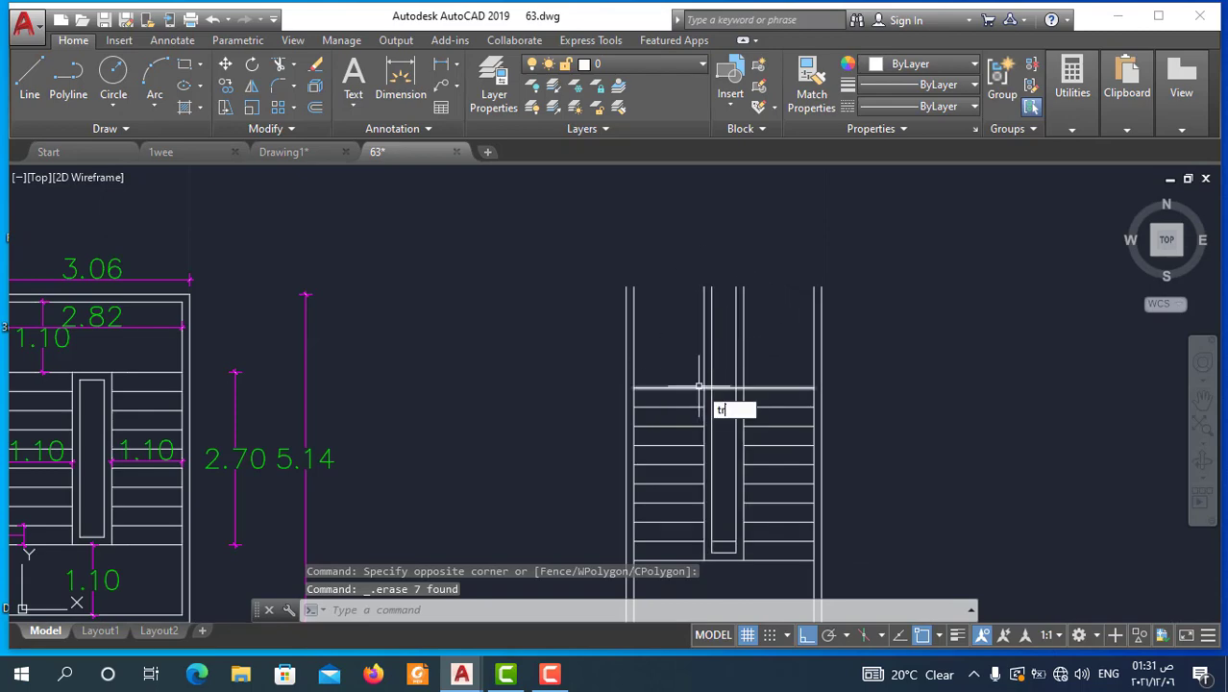
# Trim the well's vertical lines above the top tread.
pyautogui.press('Return')
pyautogui.press('Return')
pyautogui.click(773, 342)
pyautogui.click(661, 374)
pyautogui.press('Escape')
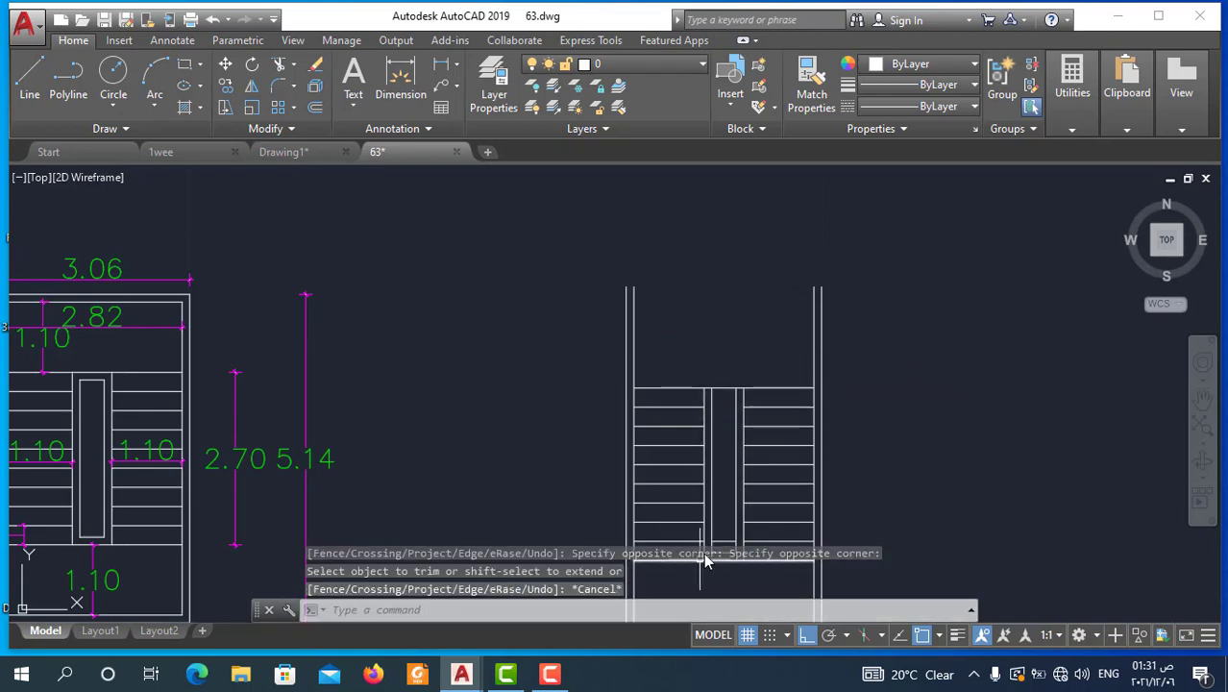
pyautogui.scroll(-2, 716, 481)
pyautogui.scroll(4, 730, 501)
pyautogui.press('Escape')
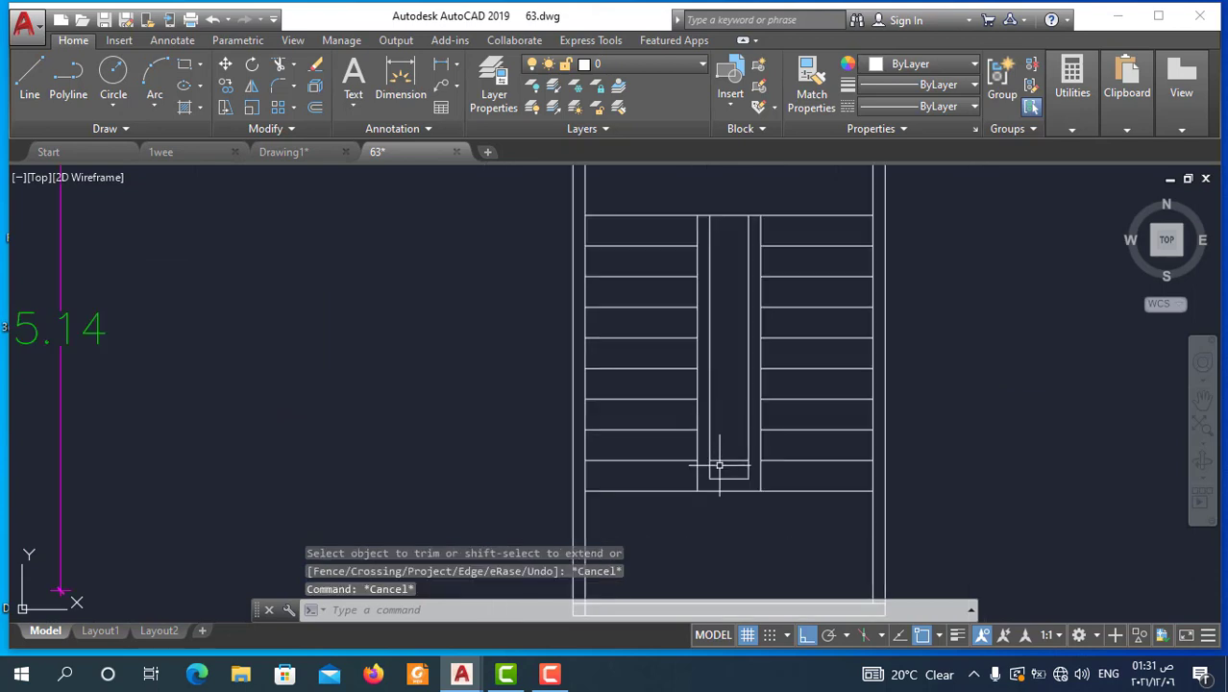
# Delete the leftover line at the bottom of the well.
pyautogui.scroll(2, 739, 461)
pyautogui.click(739, 454)
pyautogui.press('Delete')
pyautogui.scroll(-1, 741, 458)
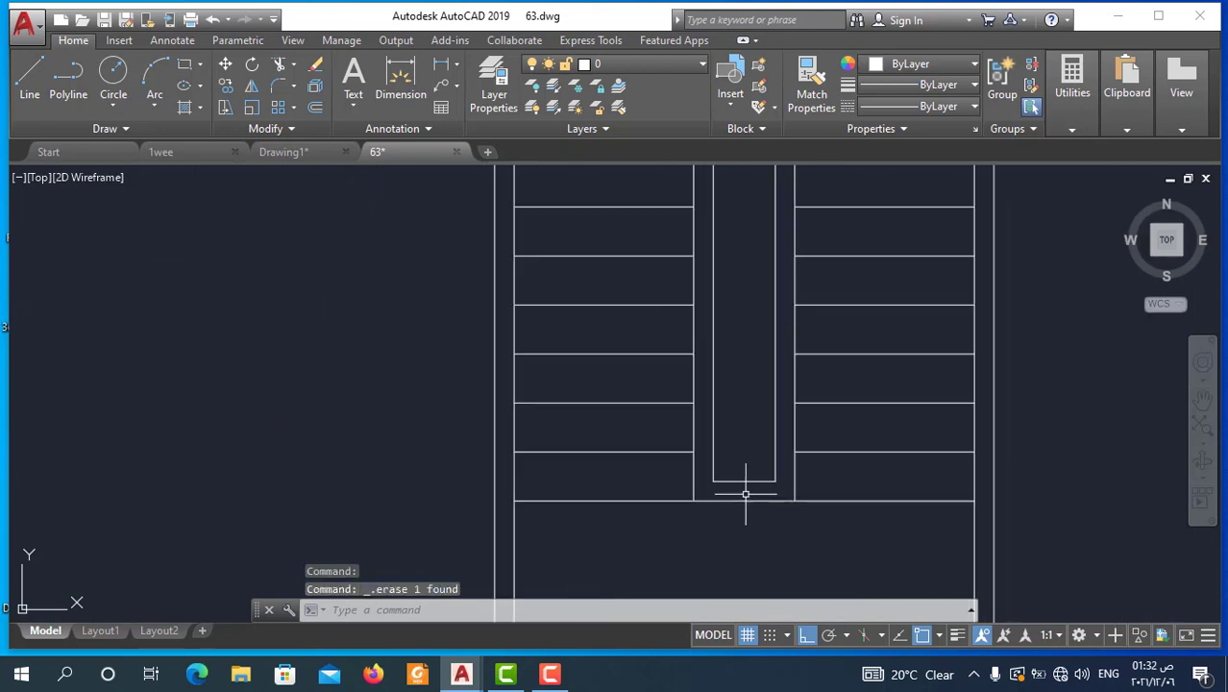
pyautogui.scroll(-2, 745, 494)
pyautogui.scroll(2, 748, 327)
# Offset the top landing line 0.12 downward.
pyautogui.press('Return')
pyautogui.write('.12')
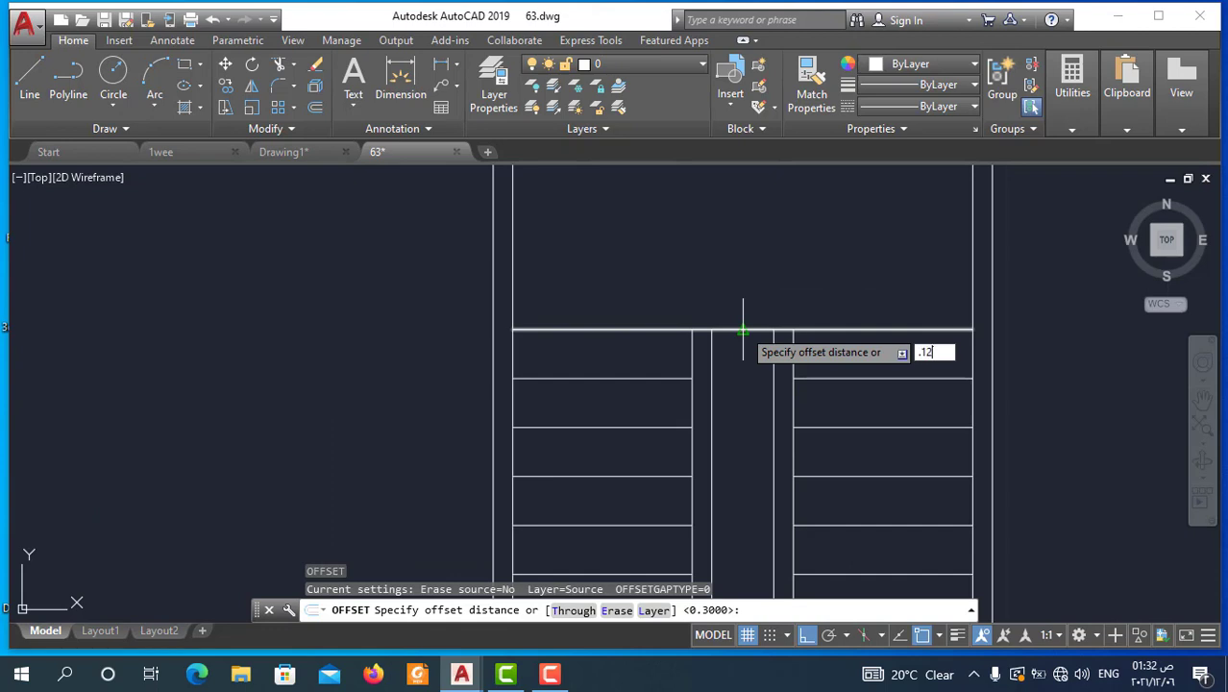
pyautogui.press('Return')
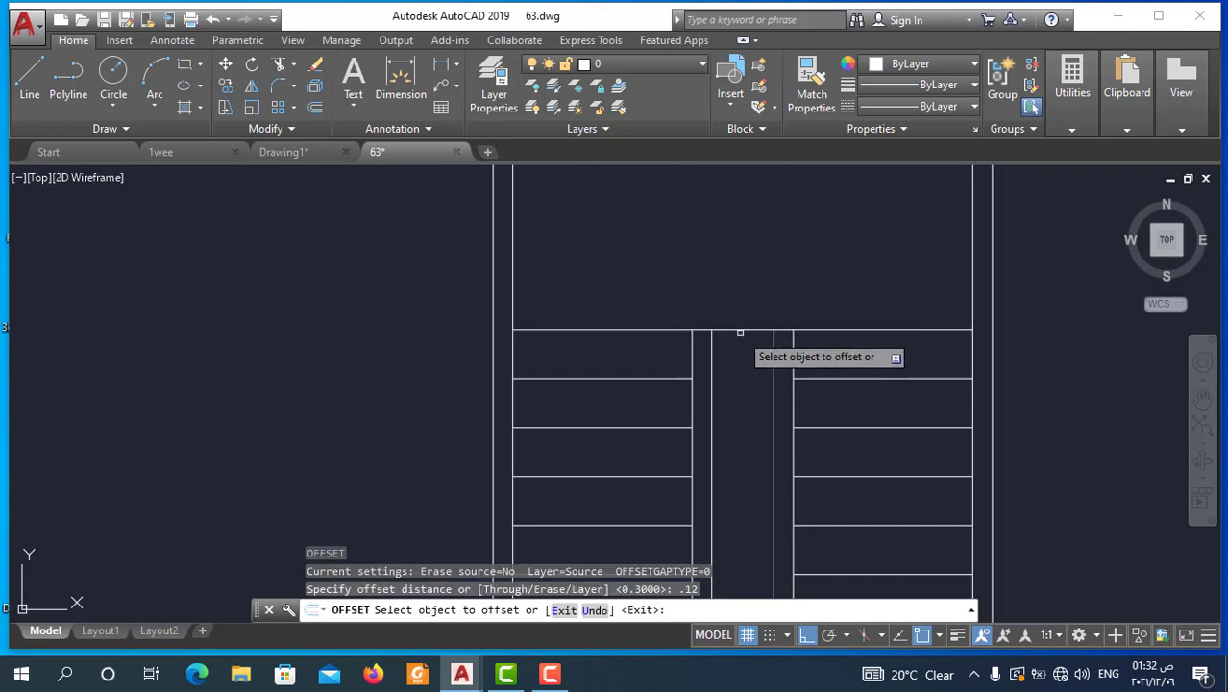
pyautogui.click(740, 329)
pyautogui.click(732, 381)
pyautogui.press('Escape')
pyautogui.write('tr')
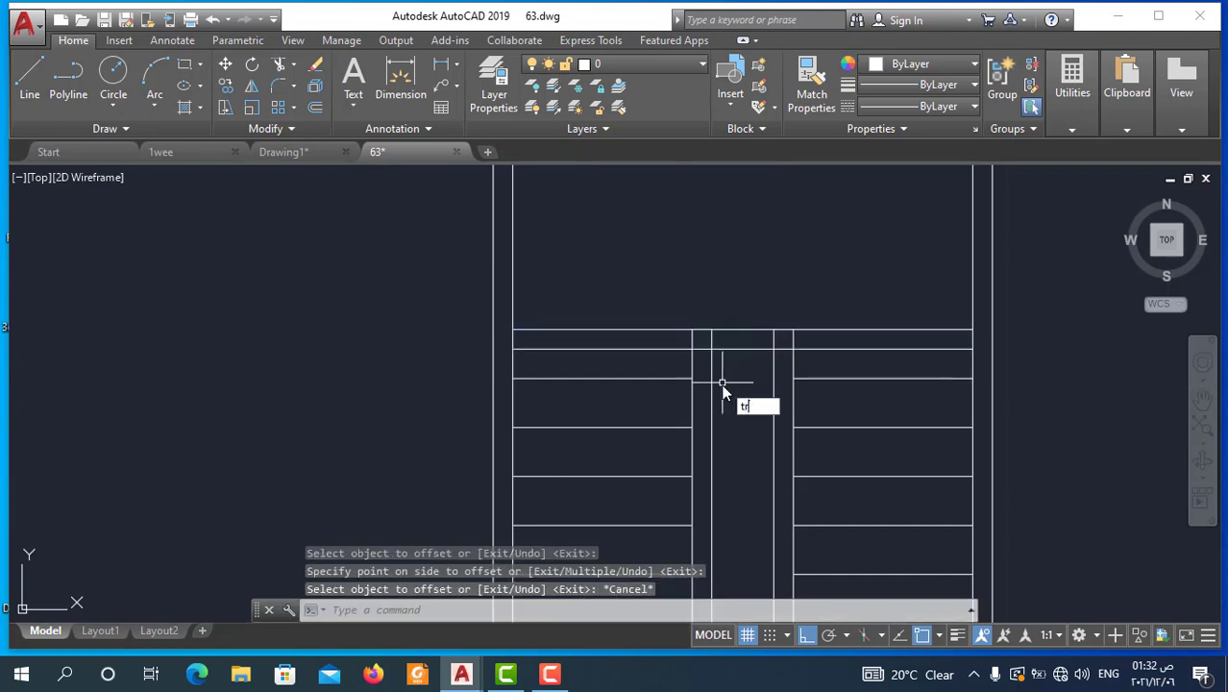
# Start a trim using the new 0.12 offset line as the cutting edge.
pyautogui.press('Return')
pyautogui.scroll(3, 712, 348)
pyautogui.click(712, 342)
# Trim the excess line ends and the vertical segment above the landing, using all edges.
pyautogui.press('Escape')
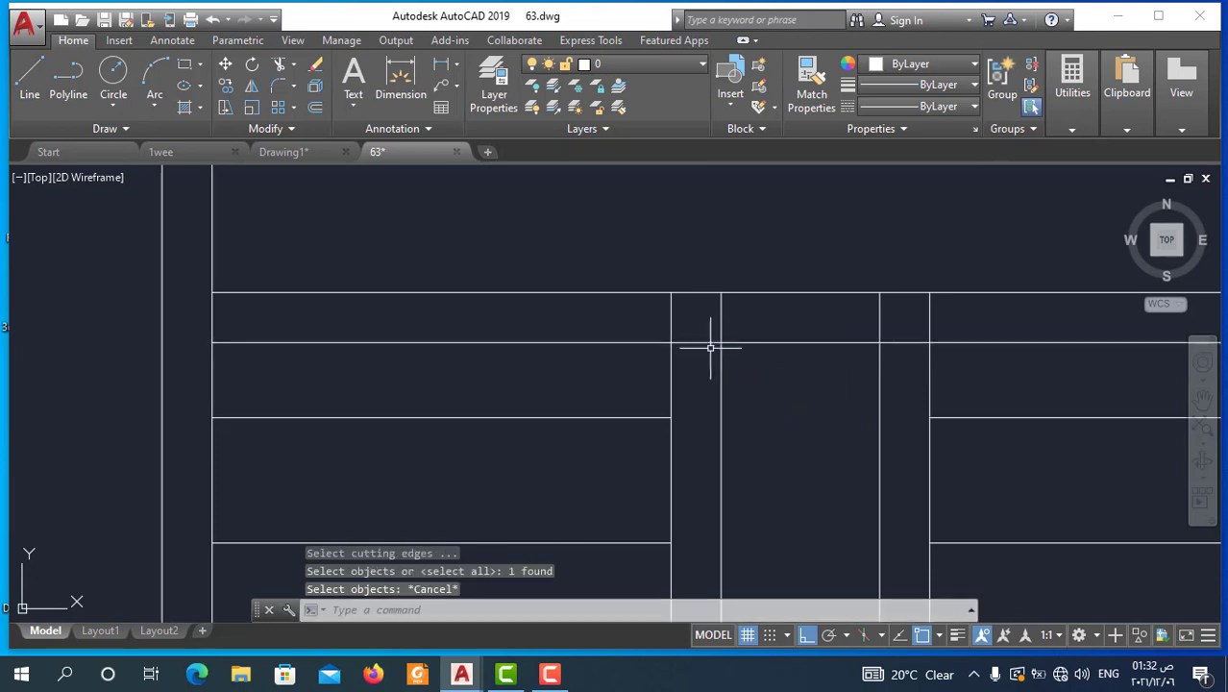
pyautogui.write('tr')
pyautogui.press('Return')
pyautogui.press('Return')
pyautogui.click(716, 331)
pyautogui.click(721, 317)
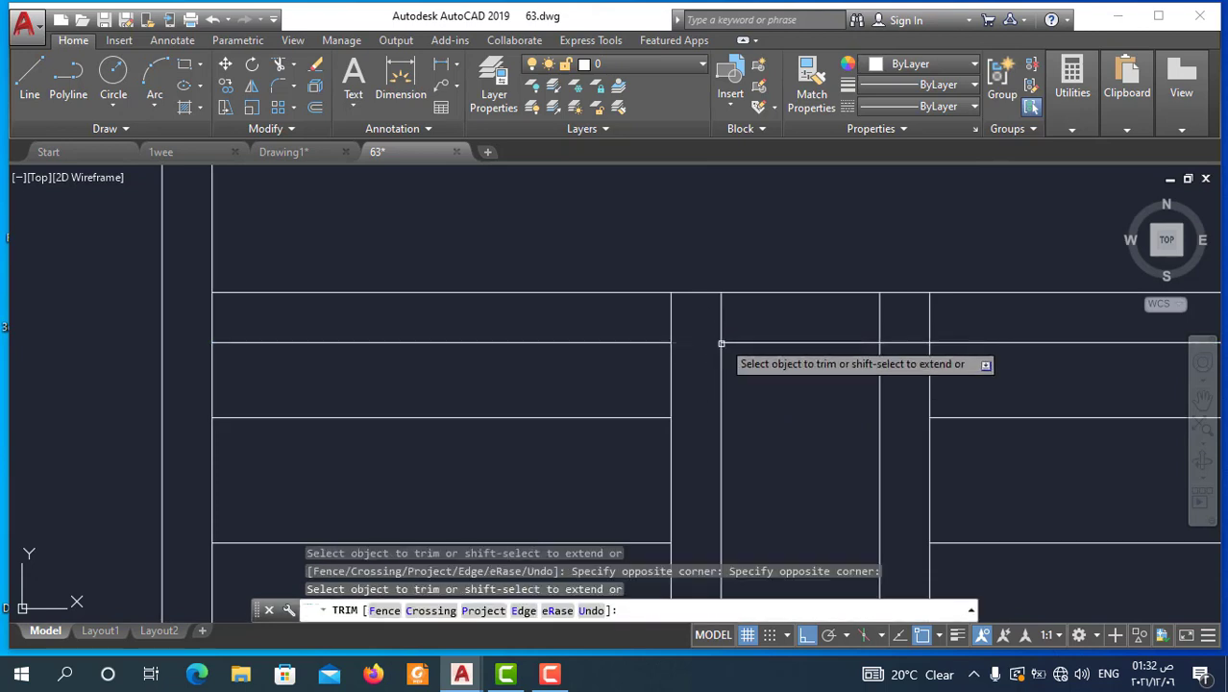
pyautogui.click(721, 312)
pyautogui.click(728, 311)
pyautogui.click(870, 317)
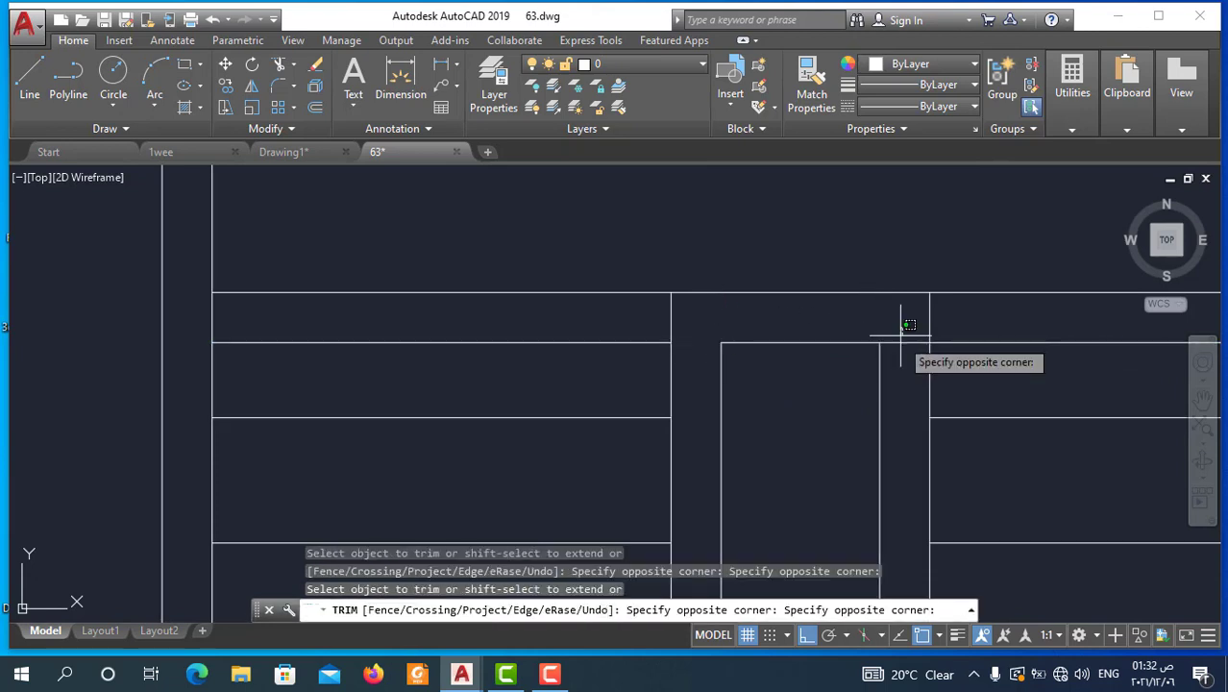
pyautogui.press('Escape')
# Delete the stray horizontal line beside the well.
pyautogui.click(972, 323)
pyautogui.click(937, 351)
pyautogui.press('Delete')
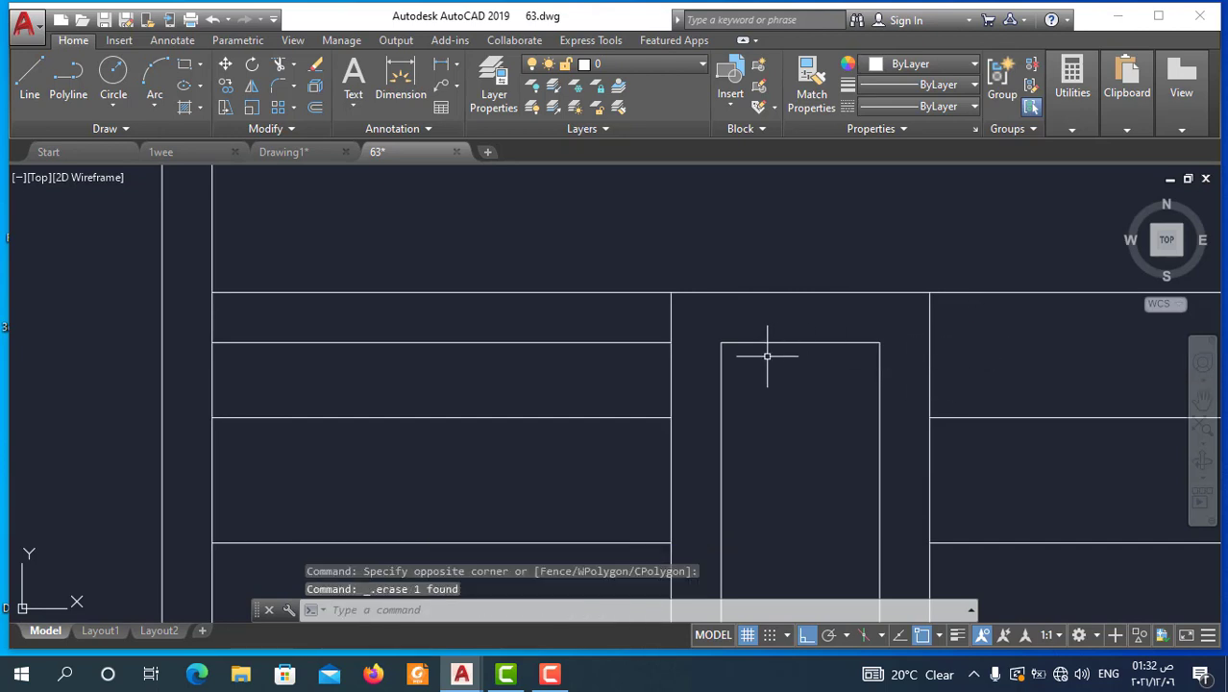
pyautogui.click(657, 329)
pyautogui.scroll(-3, 708, 349)
pyautogui.scroll(-5, 817, 365)
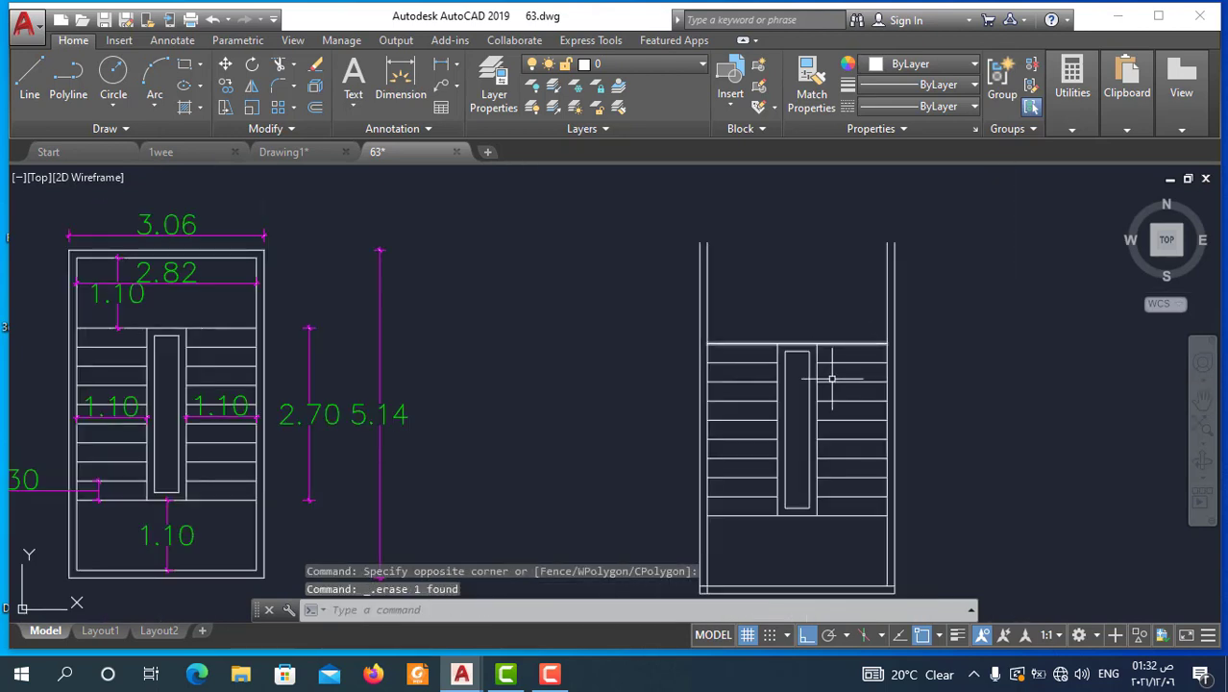
pyautogui.scroll(-1, 754, 394)
pyautogui.scroll(2, 794, 461)
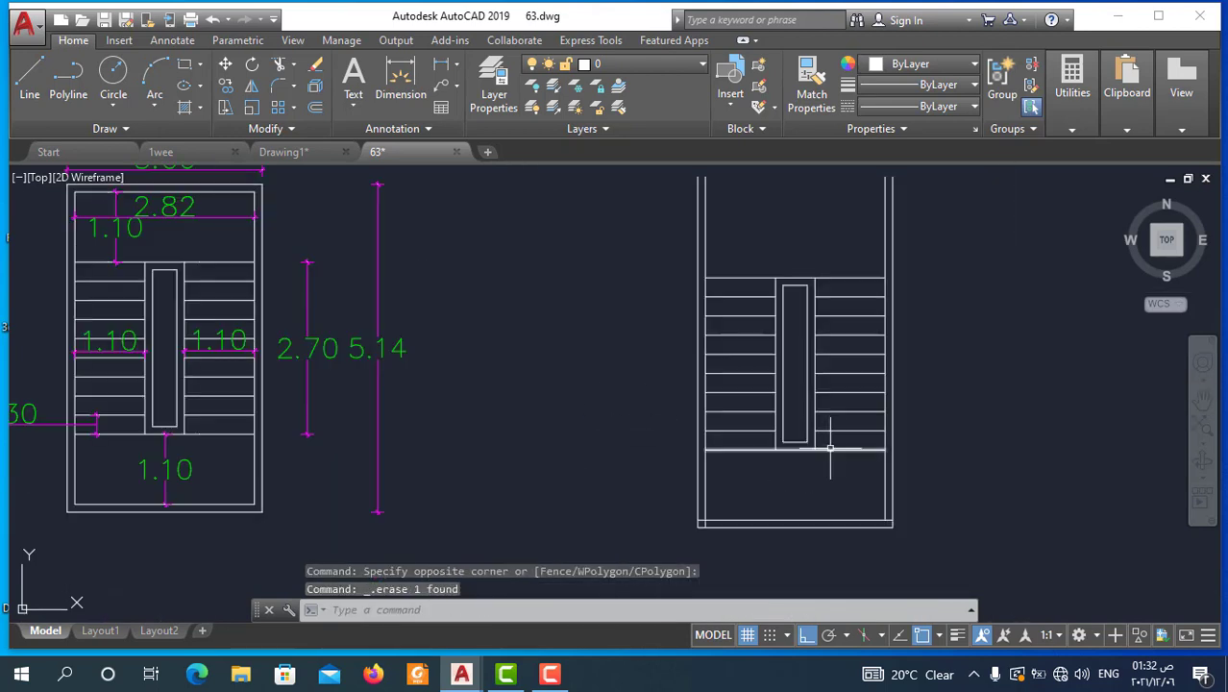
pyautogui.scroll(-2, 739, 441)
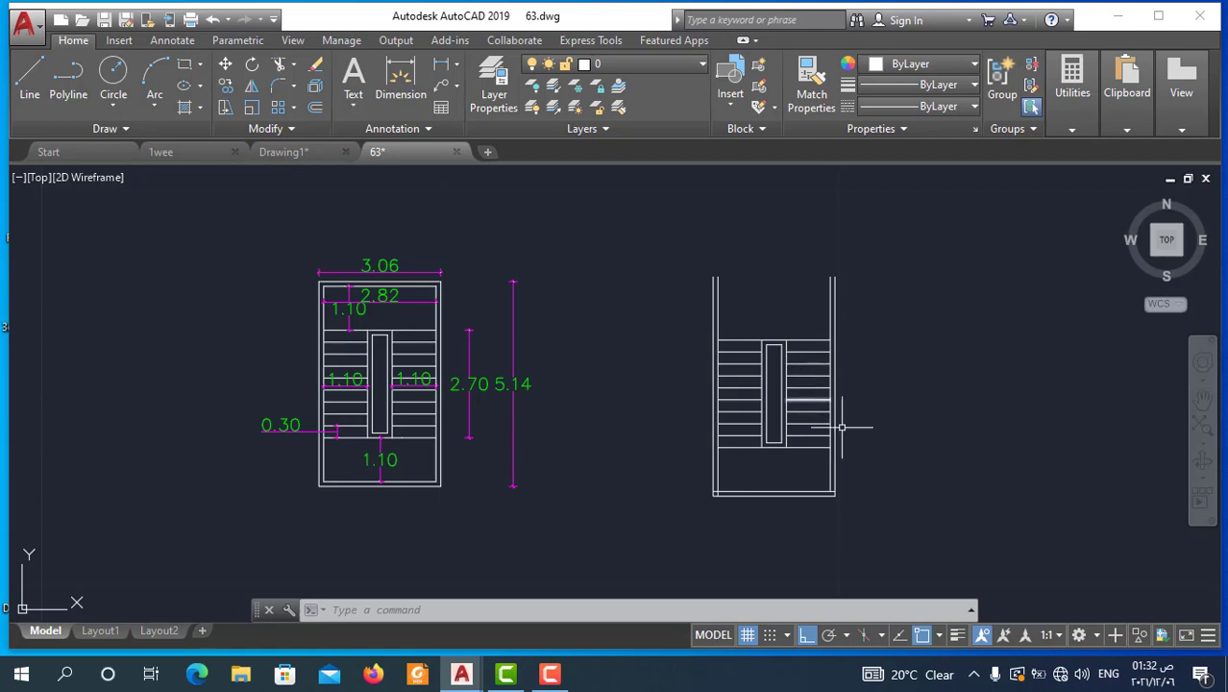
pyautogui.scroll(2, 363, 465)
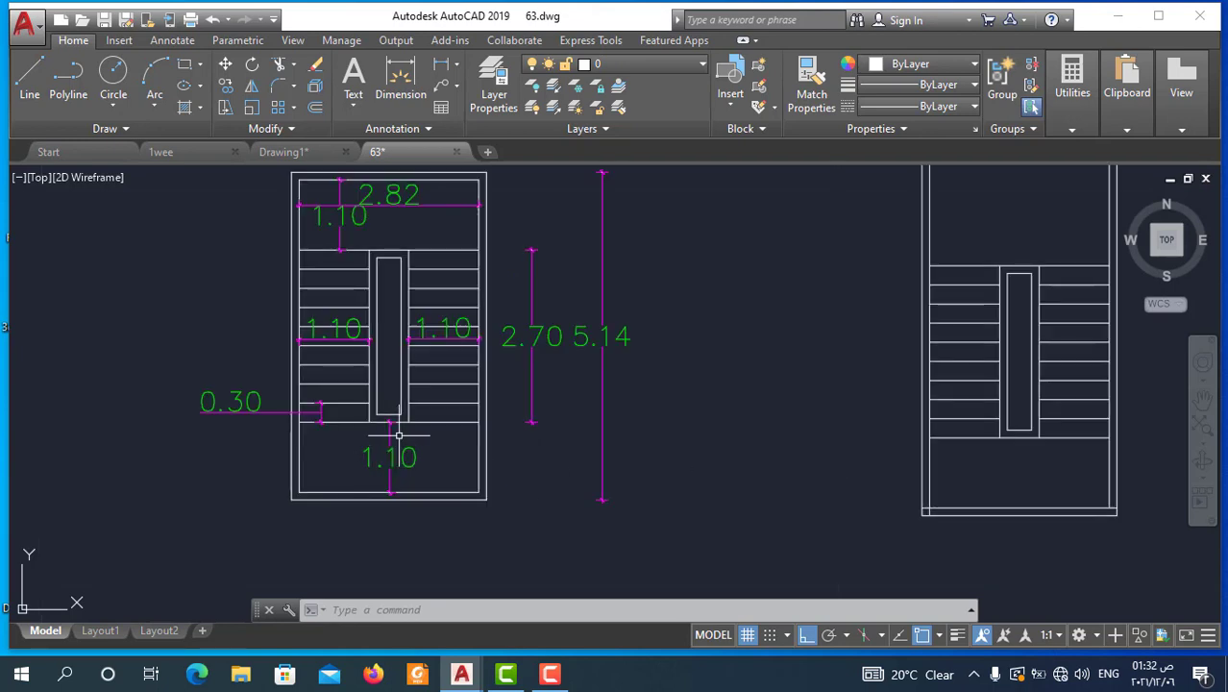
pyautogui.click(441, 63)
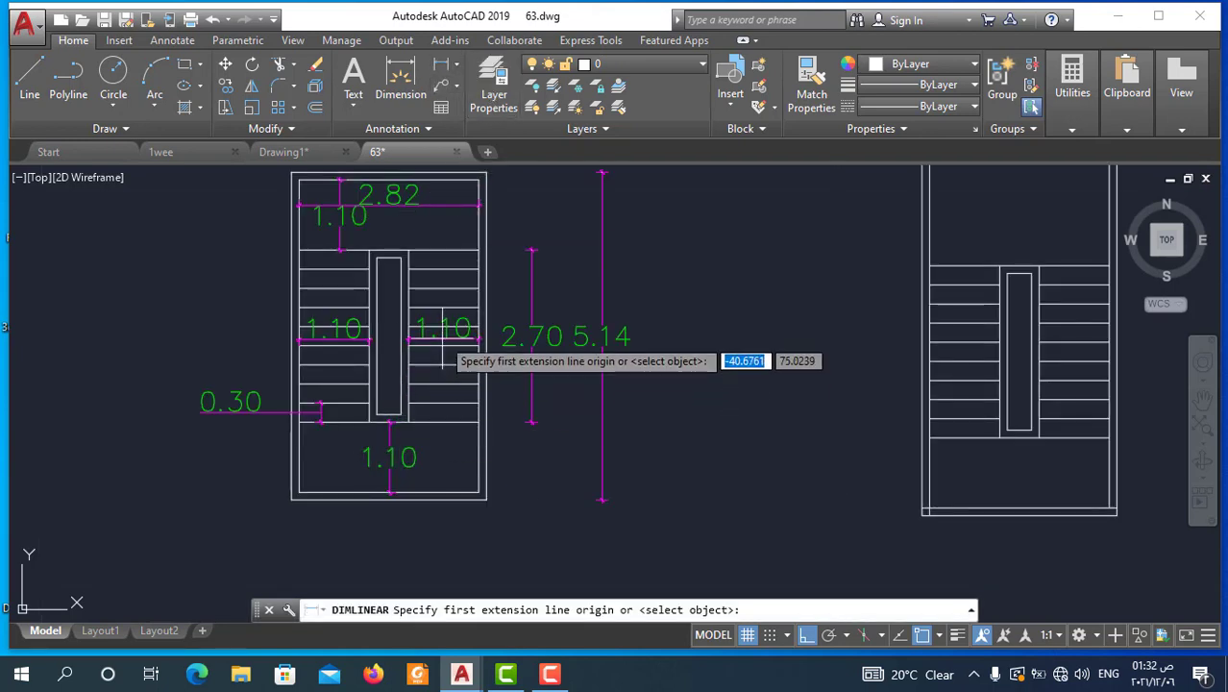
pyautogui.click(443, 249)
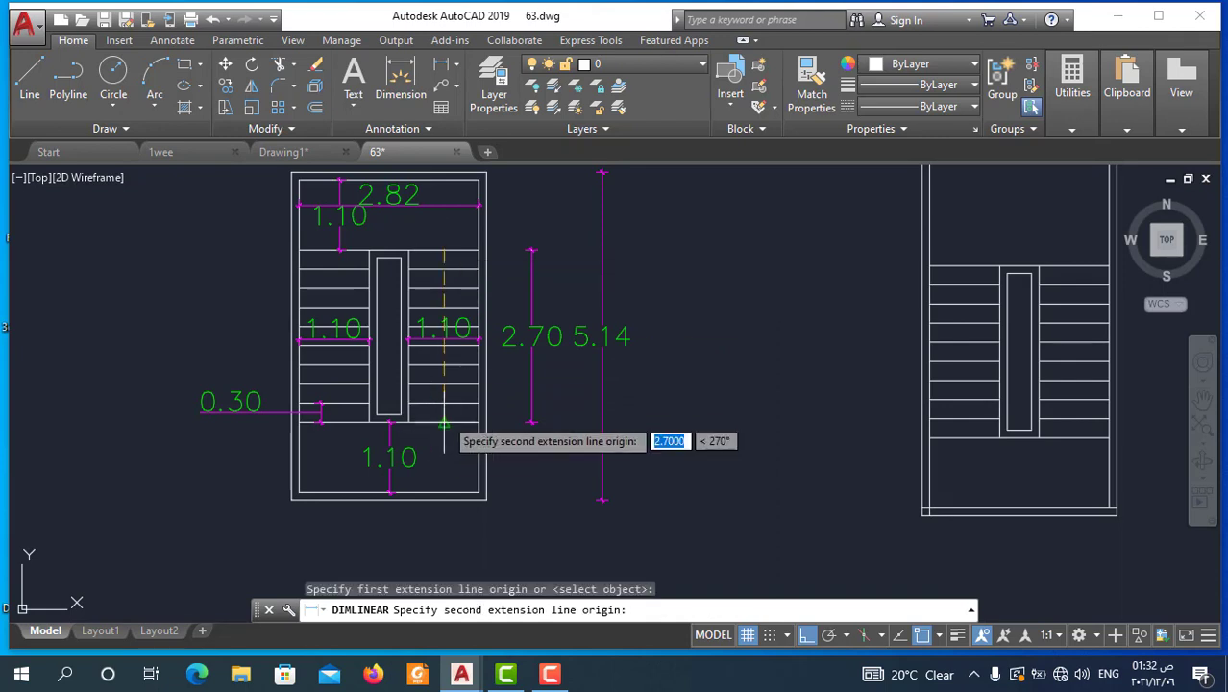
pyautogui.click(443, 420)
pyautogui.press('Escape')
pyautogui.scroll(-3, 577, 420)
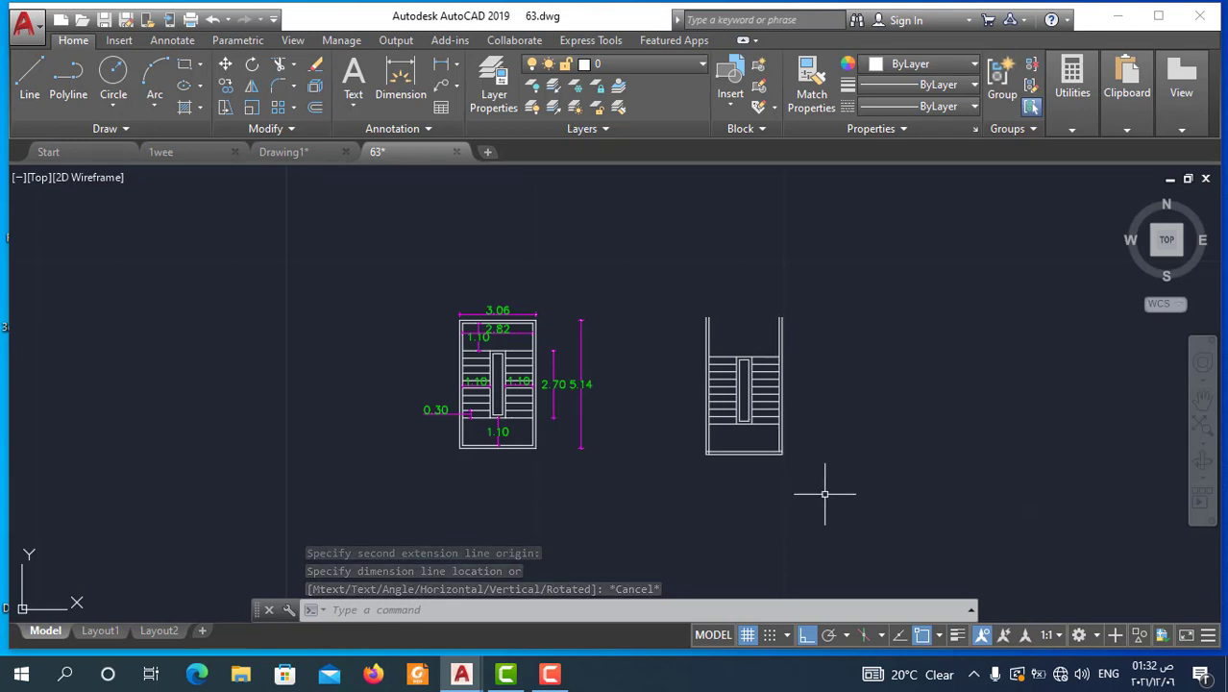
pyautogui.scroll(3, 529, 422)
pyautogui.scroll(3, 525, 413)
pyautogui.scroll(-3, 543, 452)
pyautogui.scroll(1, 524, 402)
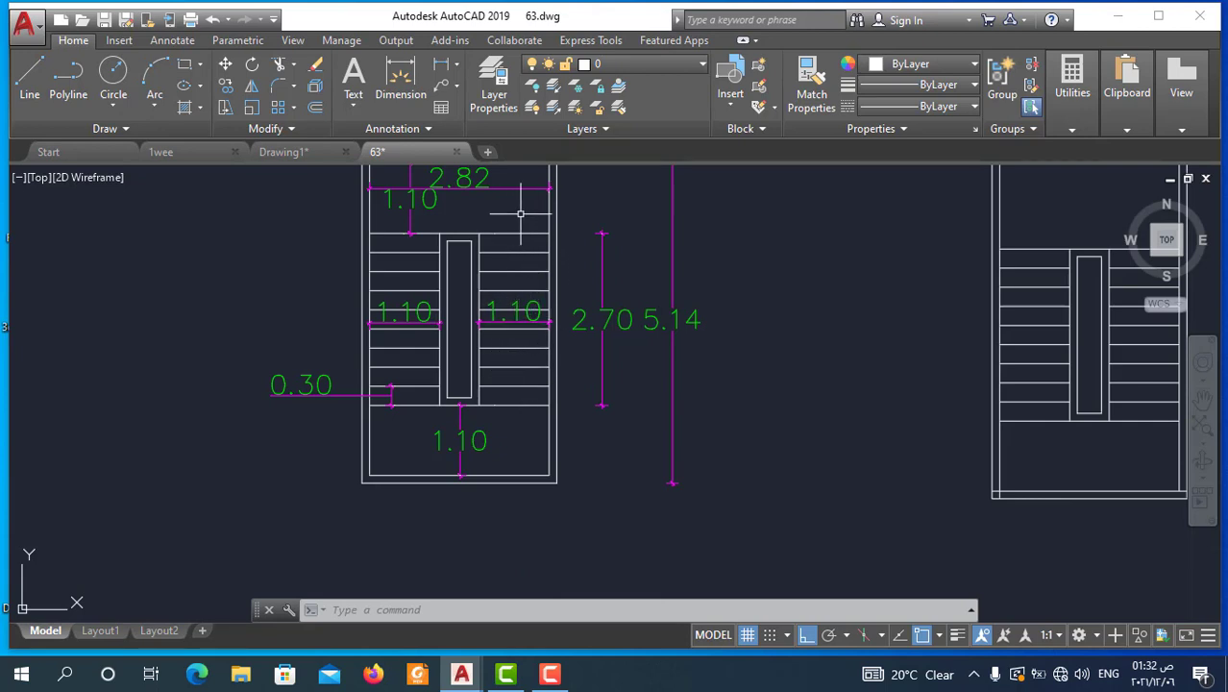
pyautogui.scroll(-2, 563, 355)
pyautogui.scroll(-2, 616, 443)
pyautogui.press('Escape')
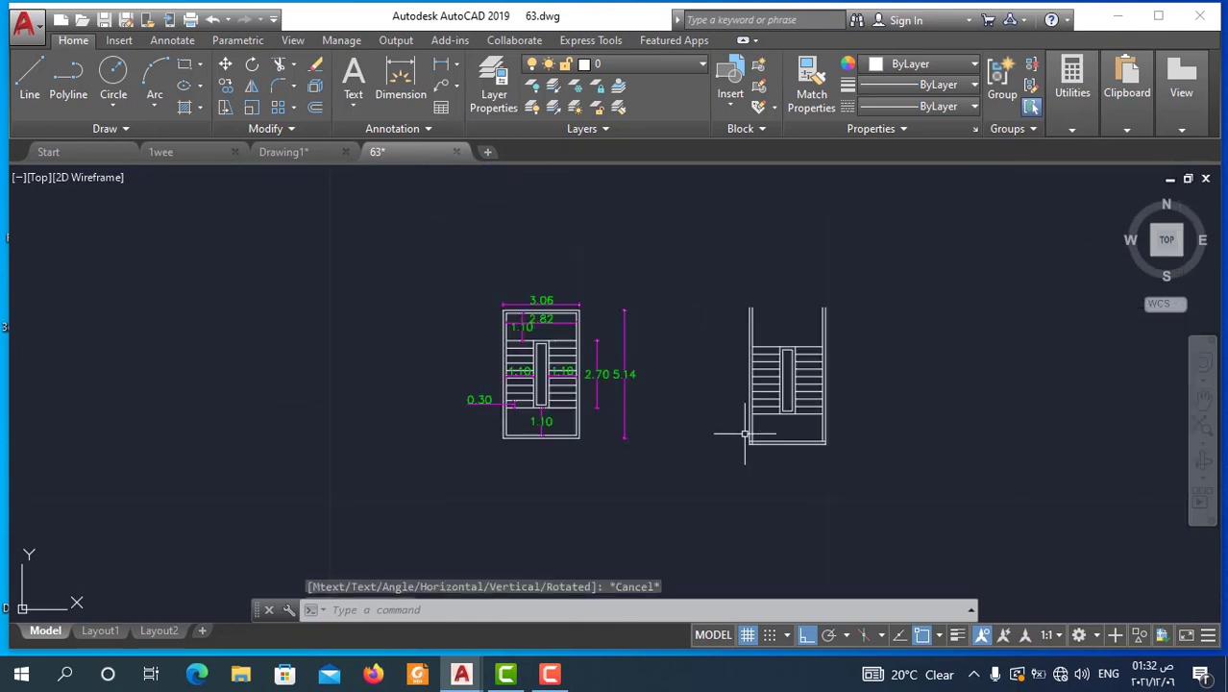
pyautogui.press('Escape')
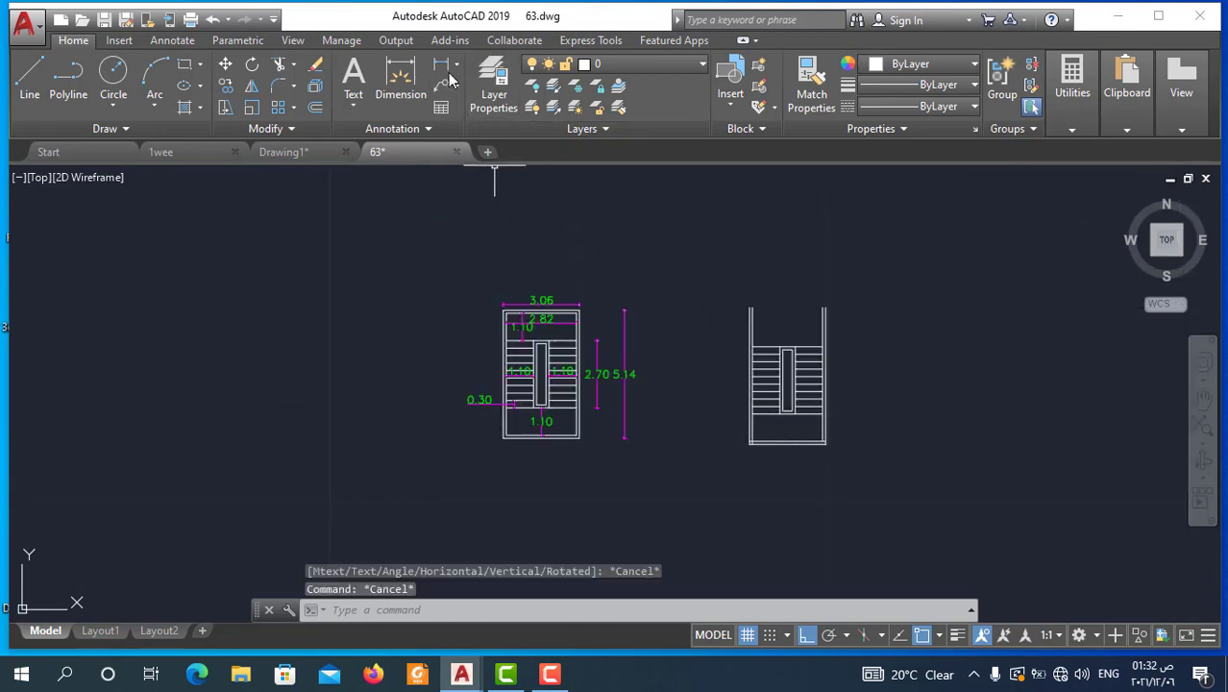
pyautogui.click(444, 66)
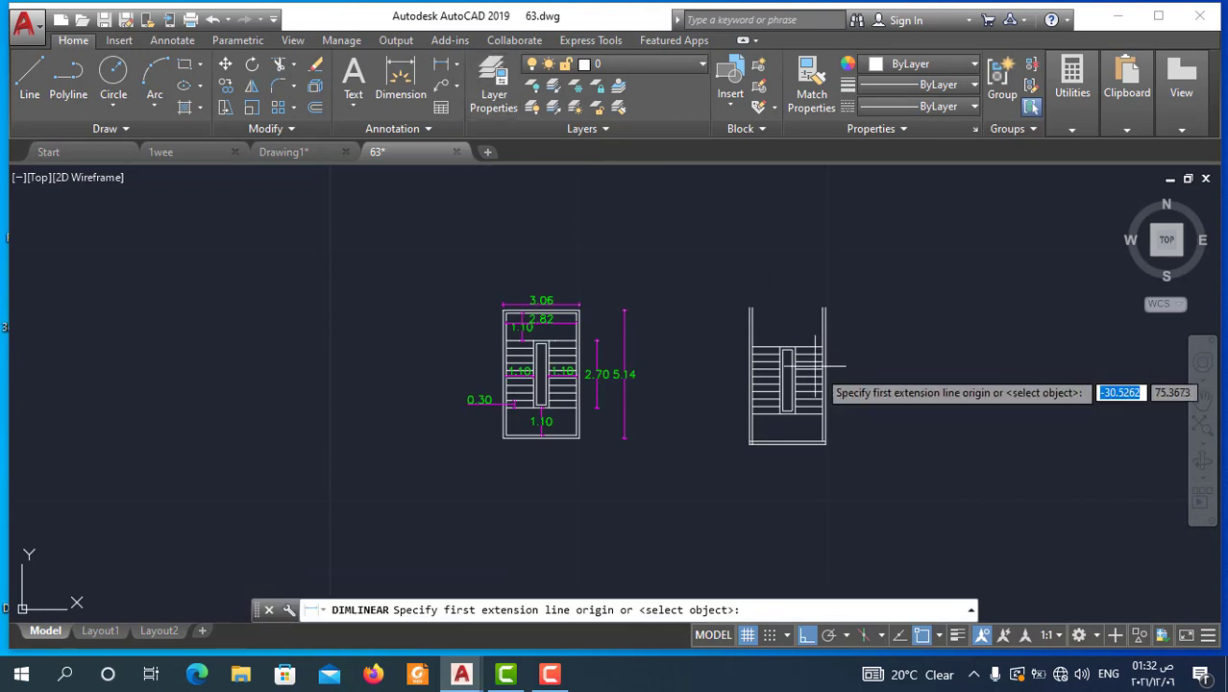
pyautogui.scroll(2, 825, 396)
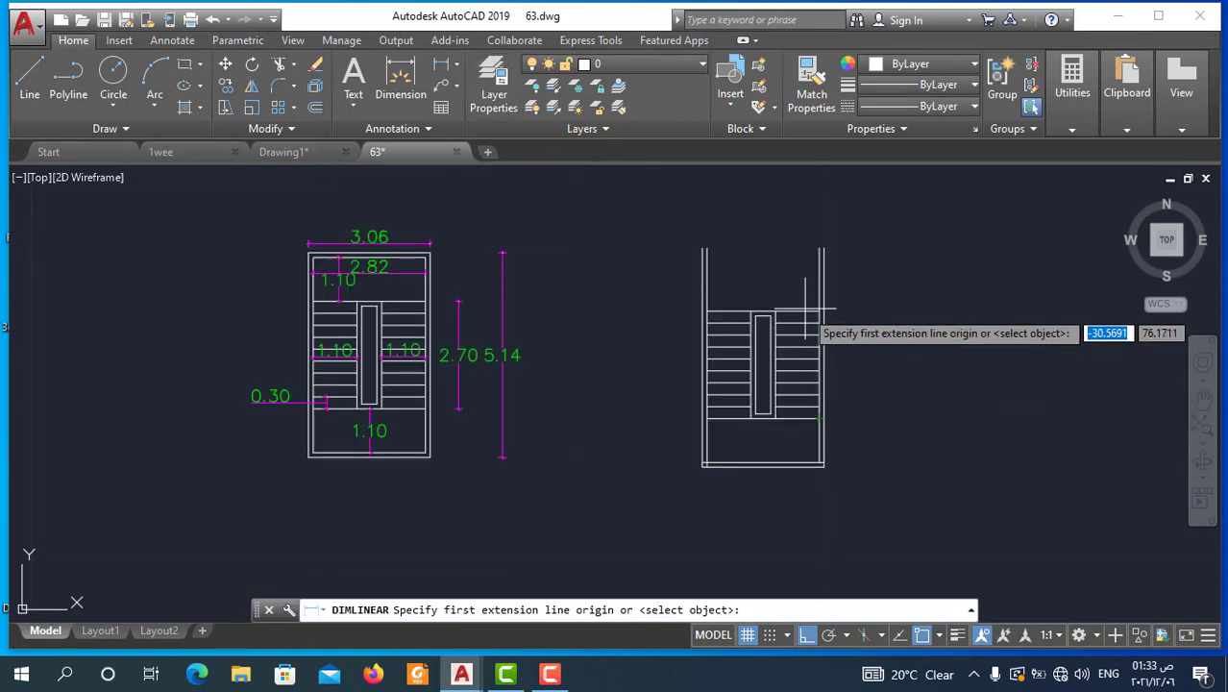
pyautogui.scroll(-2, 791, 429)
pyautogui.press('Escape')
pyautogui.scroll(3, 519, 353)
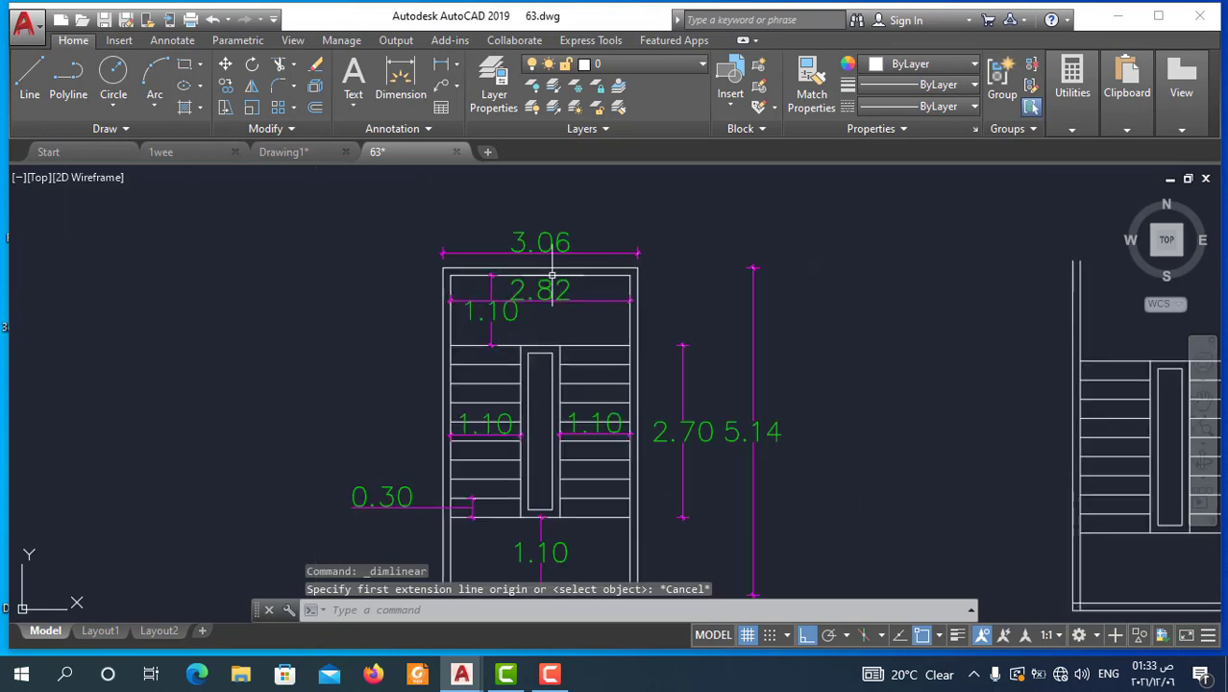
pyautogui.scroll(-2, 533, 305)
pyautogui.press('Escape')
pyautogui.scroll(1, 546, 325)
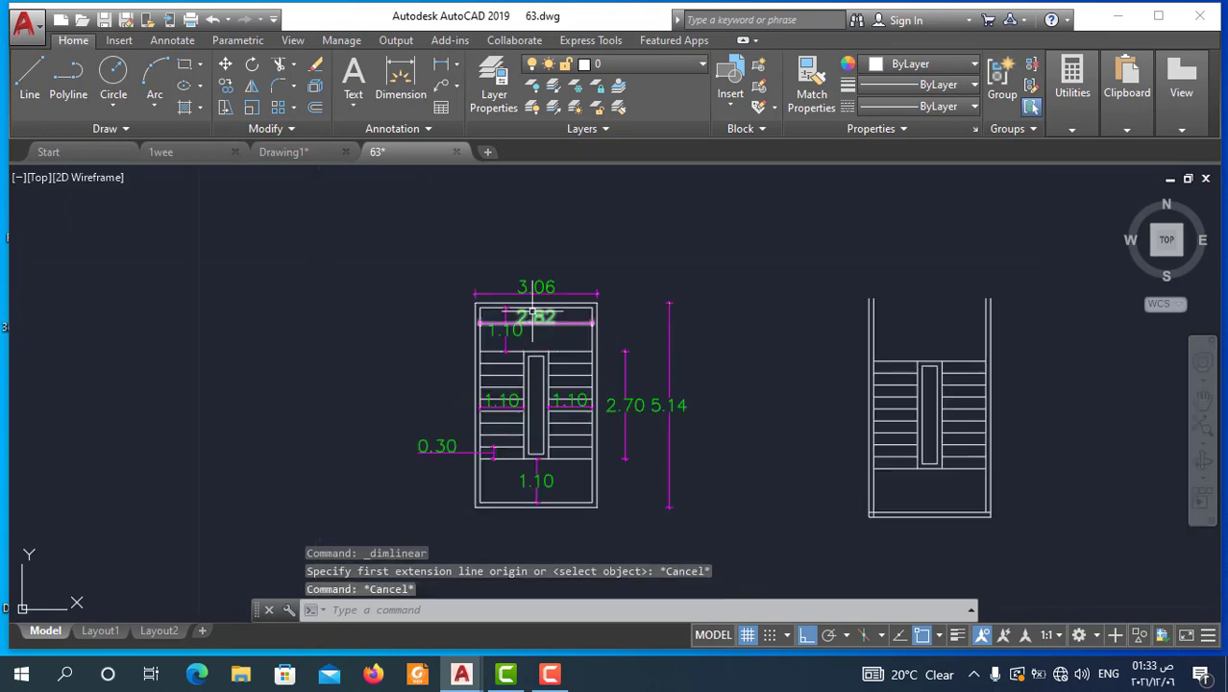
pyautogui.scroll(3, 520, 340)
pyautogui.scroll(-3, 485, 375)
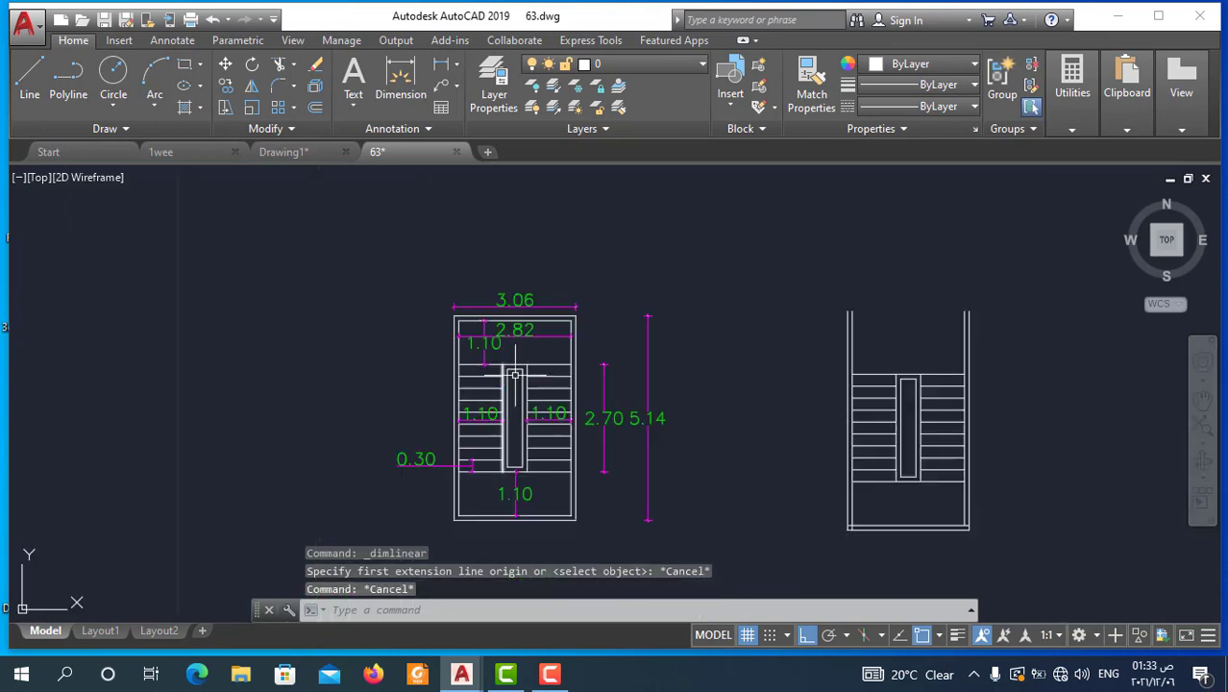
pyautogui.press('Escape')
pyautogui.scroll(-2, 893, 517)
pyautogui.press('Escape')
pyautogui.write('o')
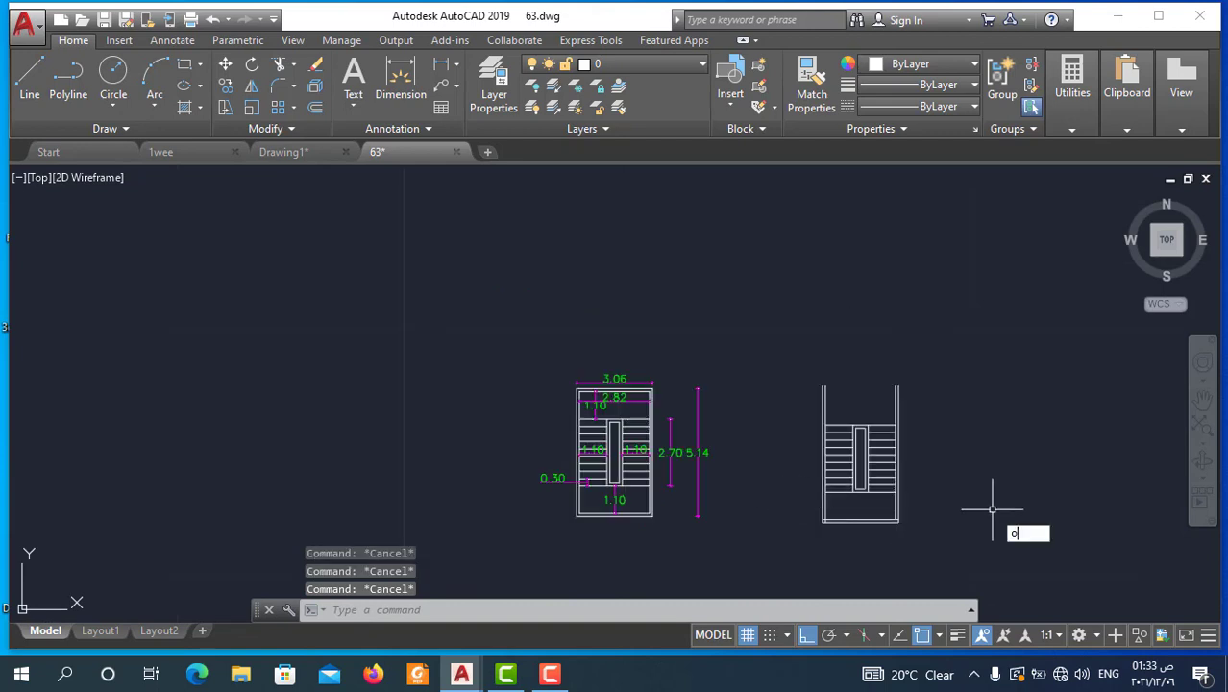
# Offset the right stair's top tread line 1.10 upward as the top landing line.
pyautogui.press('Return')
pyautogui.press('Return')
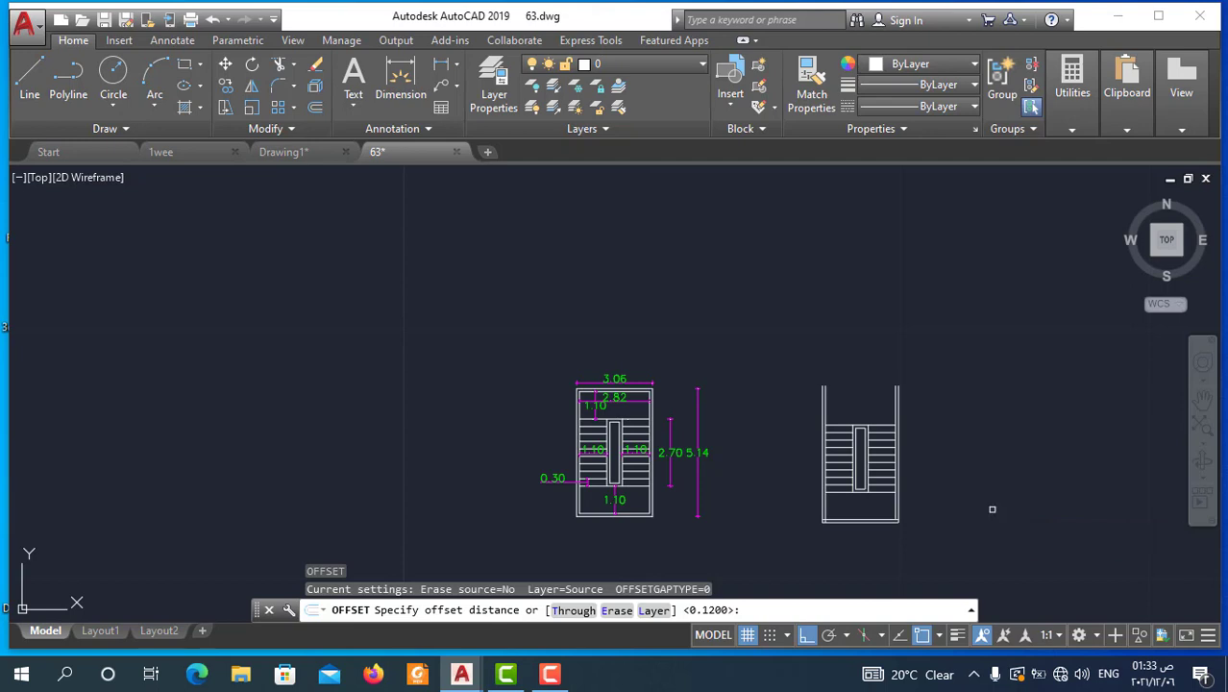
pyautogui.write('1.1')
pyautogui.scroll(3, 923, 414)
pyautogui.scroll(2, 846, 434)
pyautogui.write('1.1')
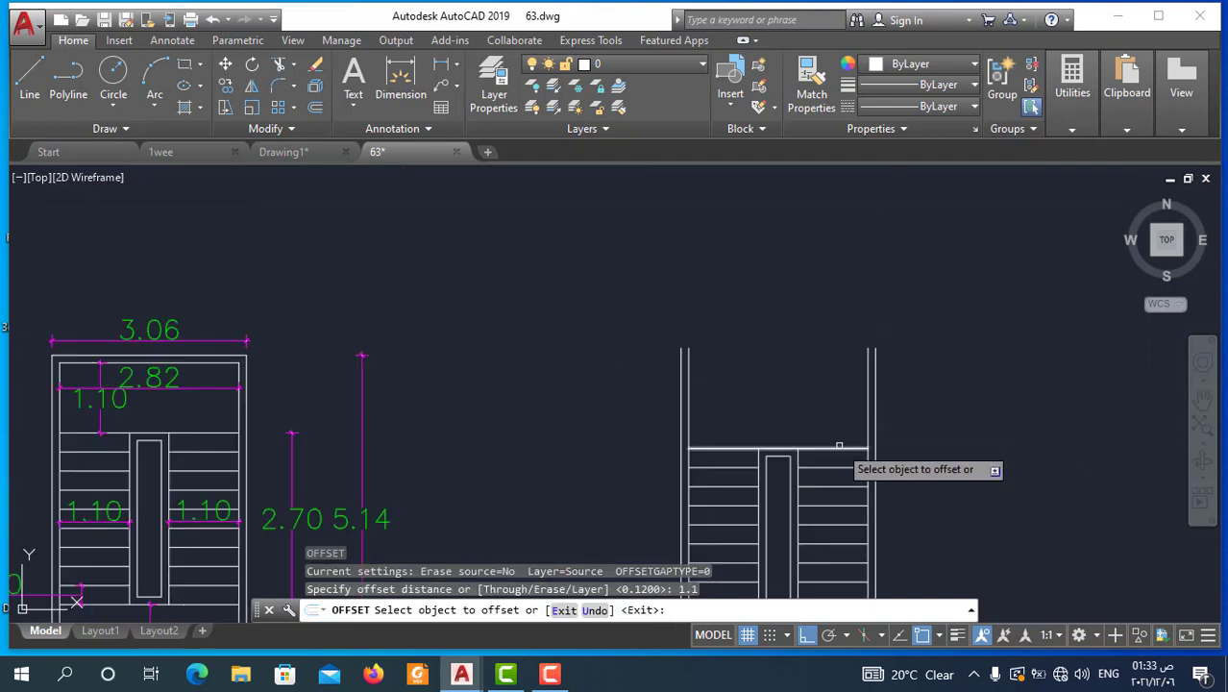
pyautogui.click(838, 447)
pyautogui.click(837, 412)
pyautogui.scroll(-3, 892, 417)
pyautogui.press('Escape')
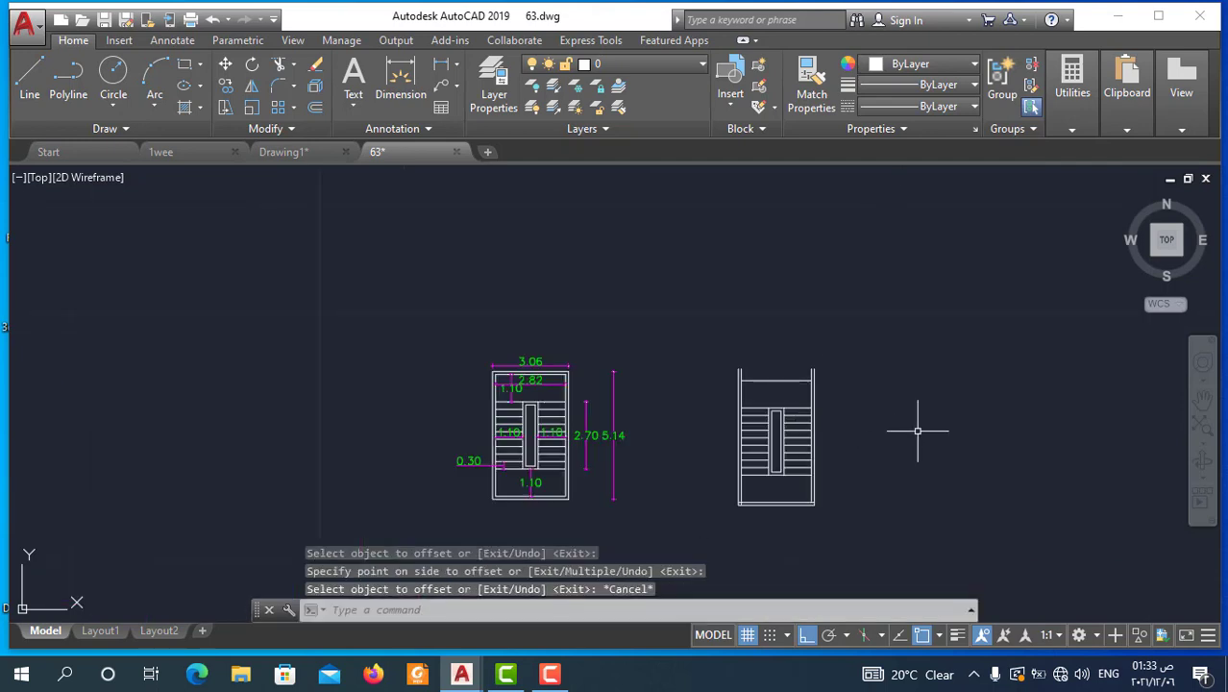
pyautogui.write('o')
# Add a parallel copy 0.12 from the new landing line.
pyautogui.press('Return')
pyautogui.write('.12')
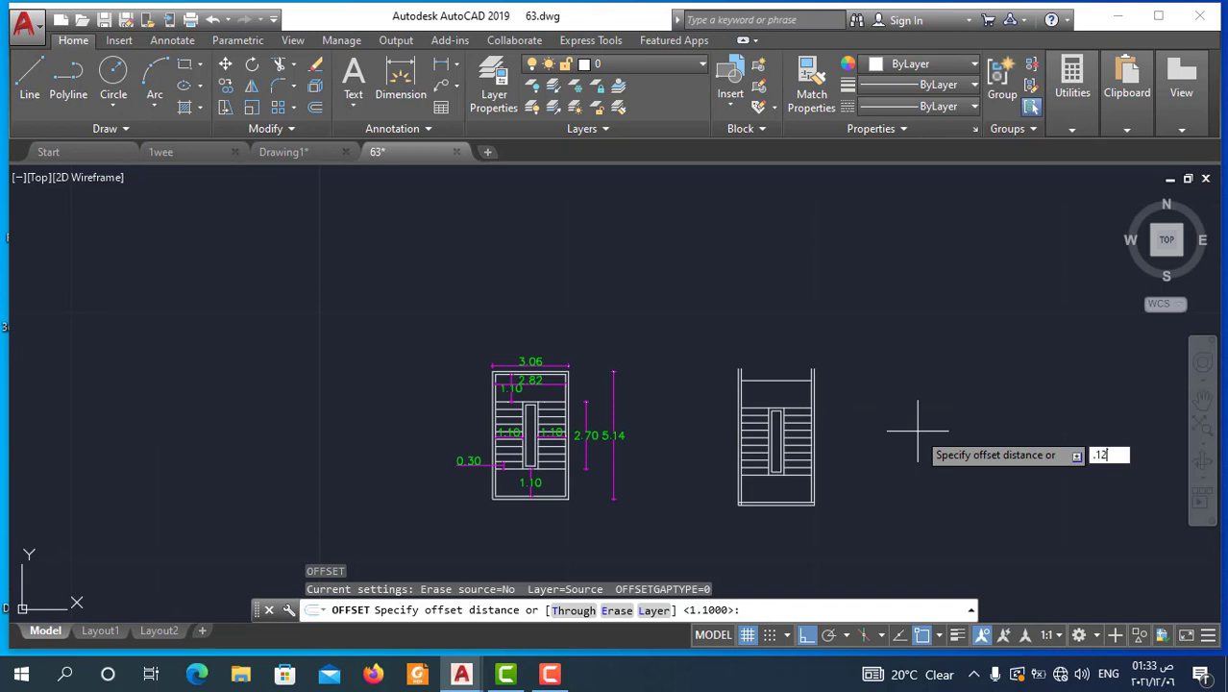
pyautogui.press('Return')
pyautogui.scroll(2, 771, 431)
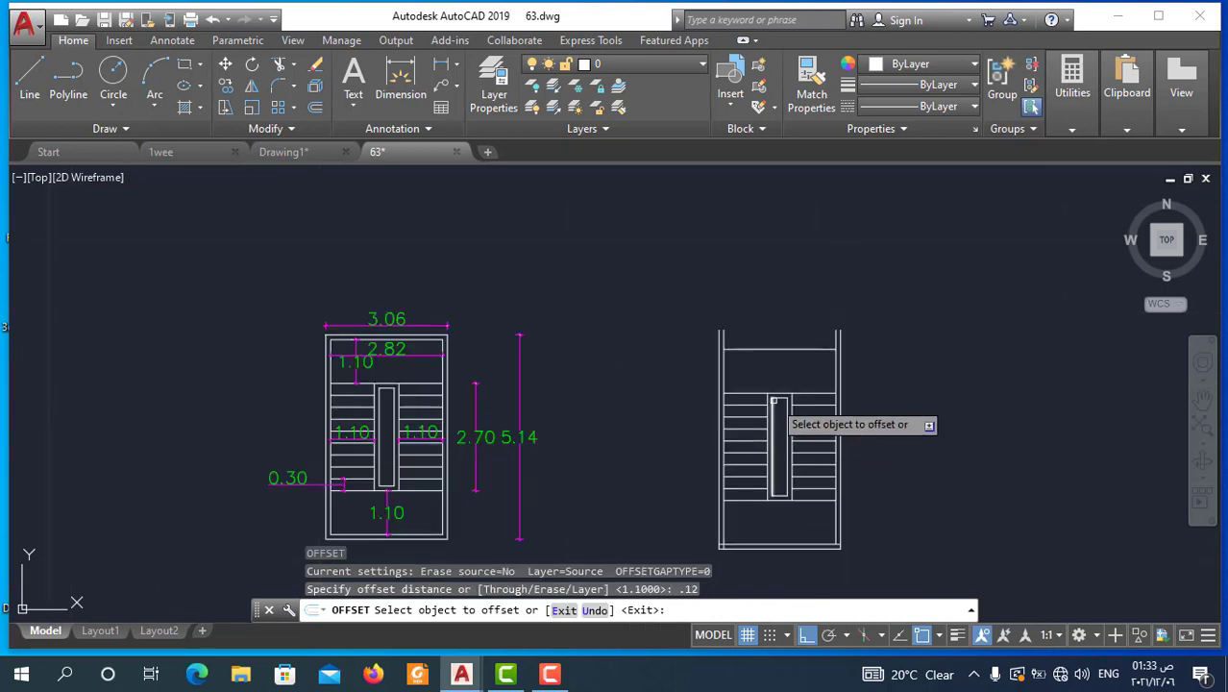
pyautogui.click(792, 347)
pyautogui.click(853, 354)
pyautogui.press('Escape')
pyautogui.write('t')
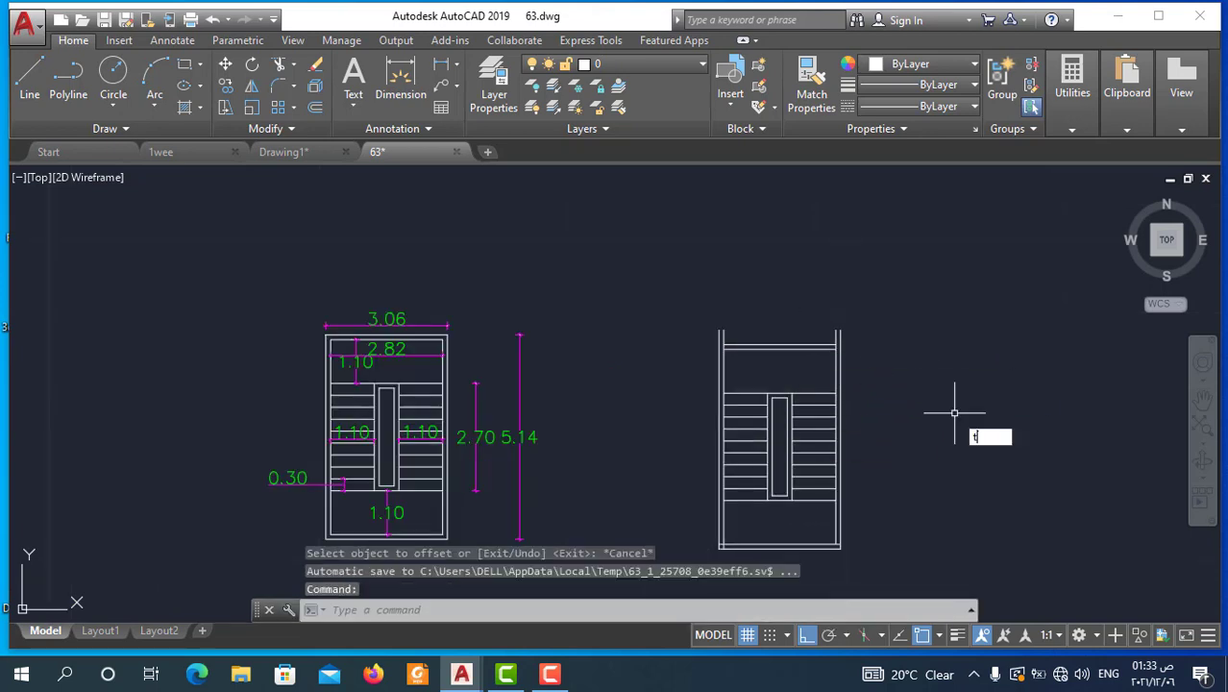
pyautogui.press('Return')
pyautogui.press('Escape')
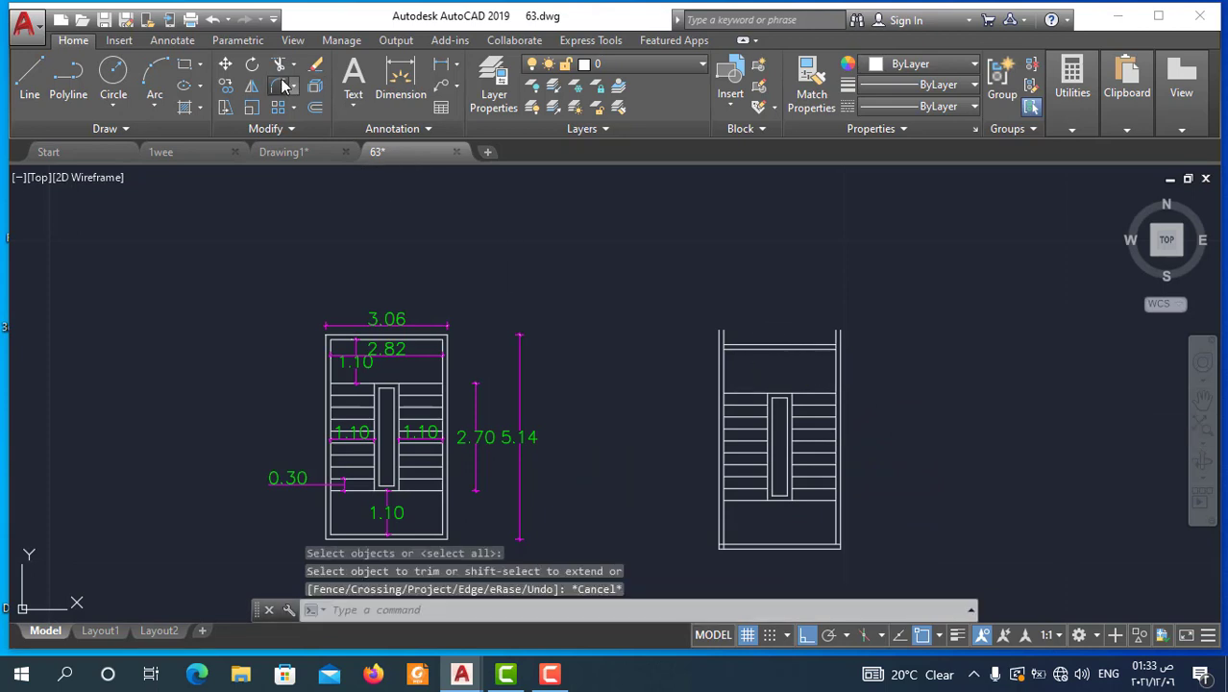
# Fillet the outer and inner top lines to the left wall for clean corners.
pyautogui.click(282, 86)
pyautogui.scroll(3, 724, 341)
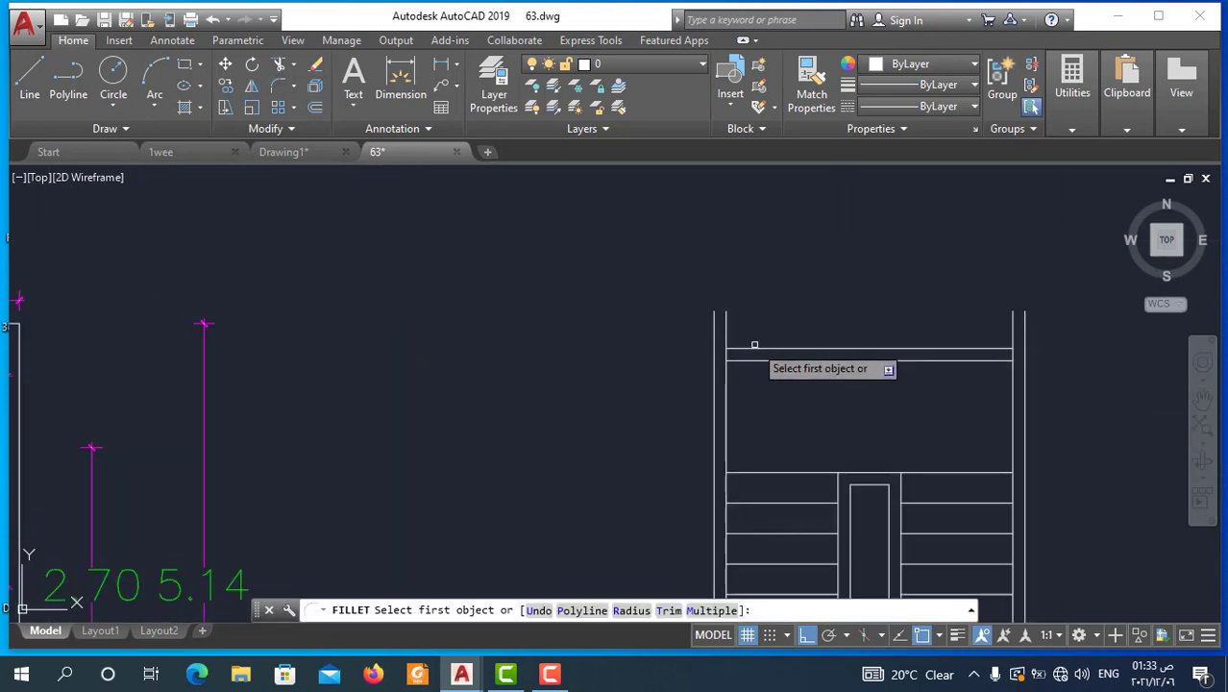
pyautogui.click(742, 348)
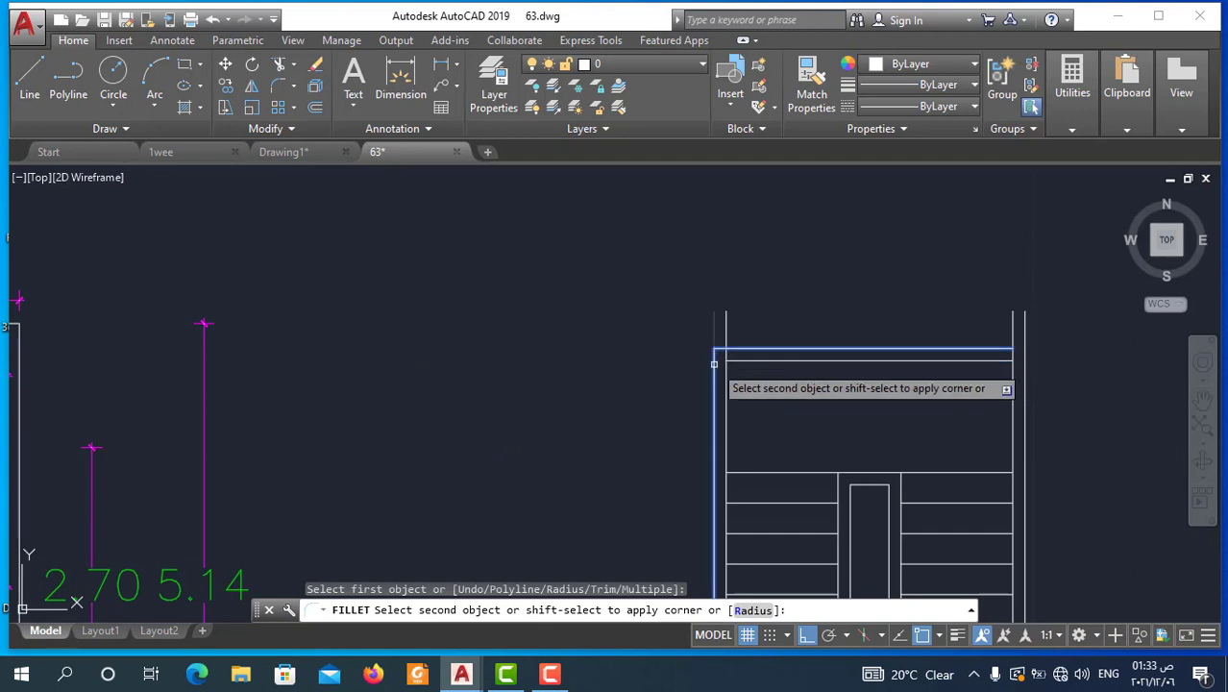
pyautogui.click(714, 363)
pyautogui.press('Return')
pyautogui.click(756, 362)
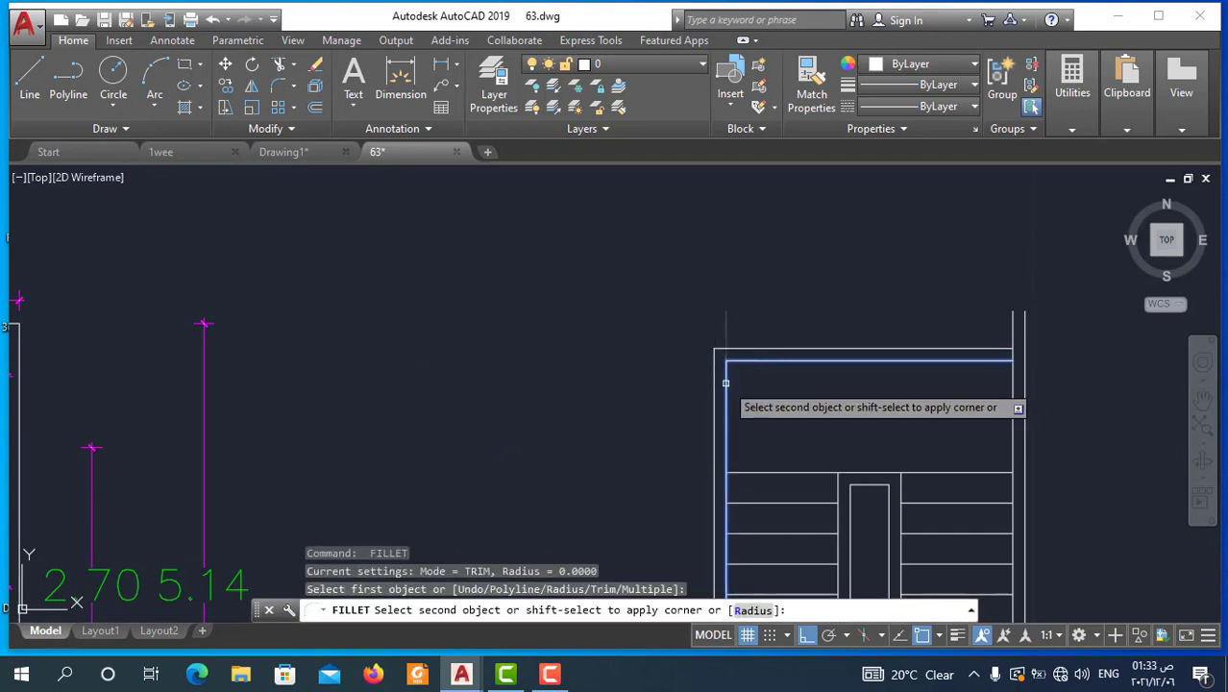
pyautogui.click(725, 382)
pyautogui.press('Return')
# Fillet the inner and outer top lines to the right wall for clean corners.
pyautogui.click(942, 362)
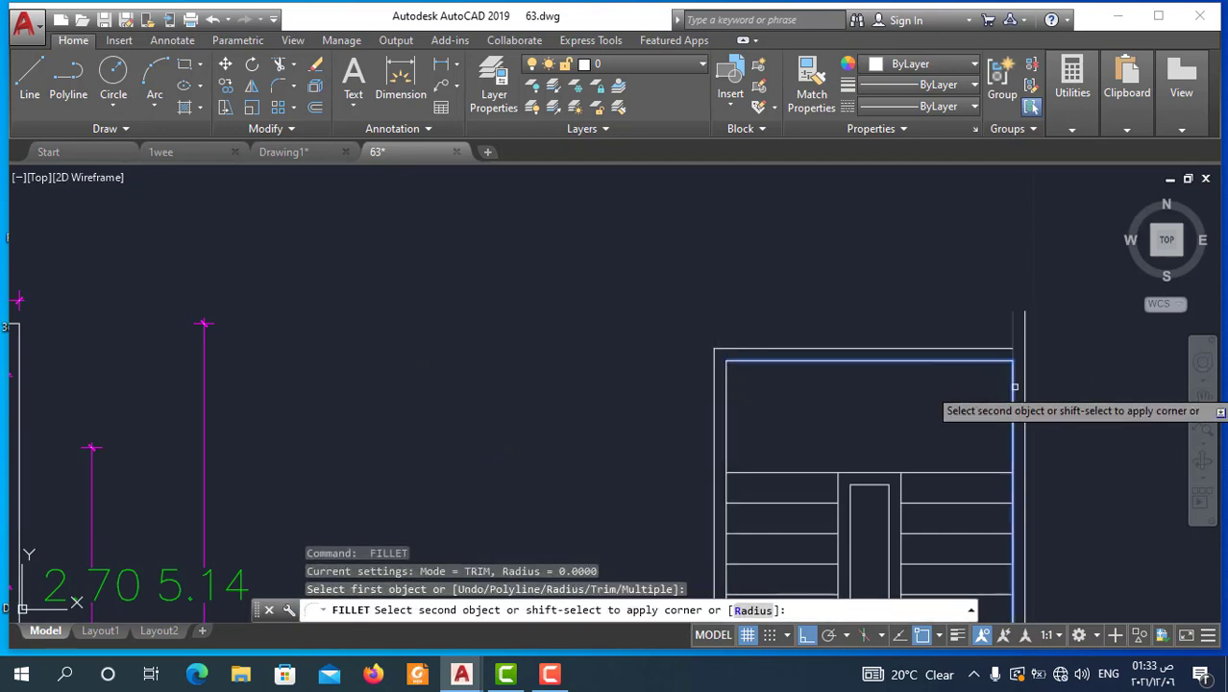
pyautogui.click(1014, 387)
pyautogui.press('Return')
pyautogui.click(988, 347)
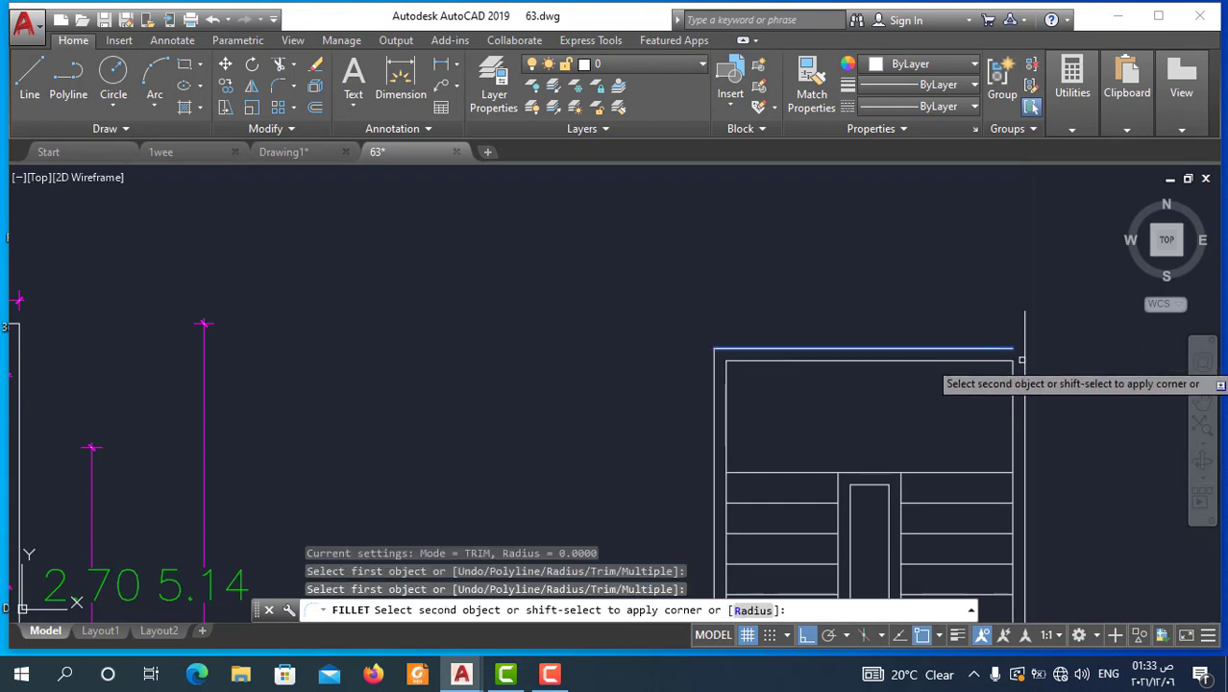
pyautogui.click(1021, 361)
pyautogui.scroll(-4, 909, 460)
pyautogui.scroll(-2, 813, 434)
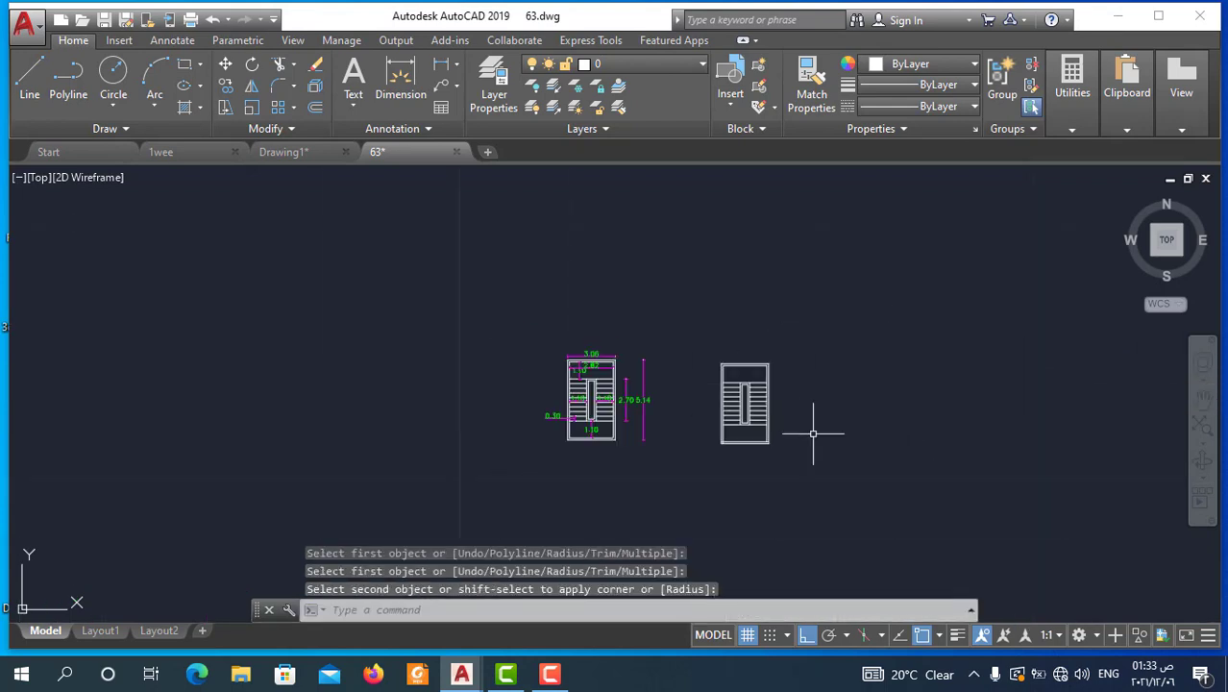
pyautogui.scroll(4, 813, 433)
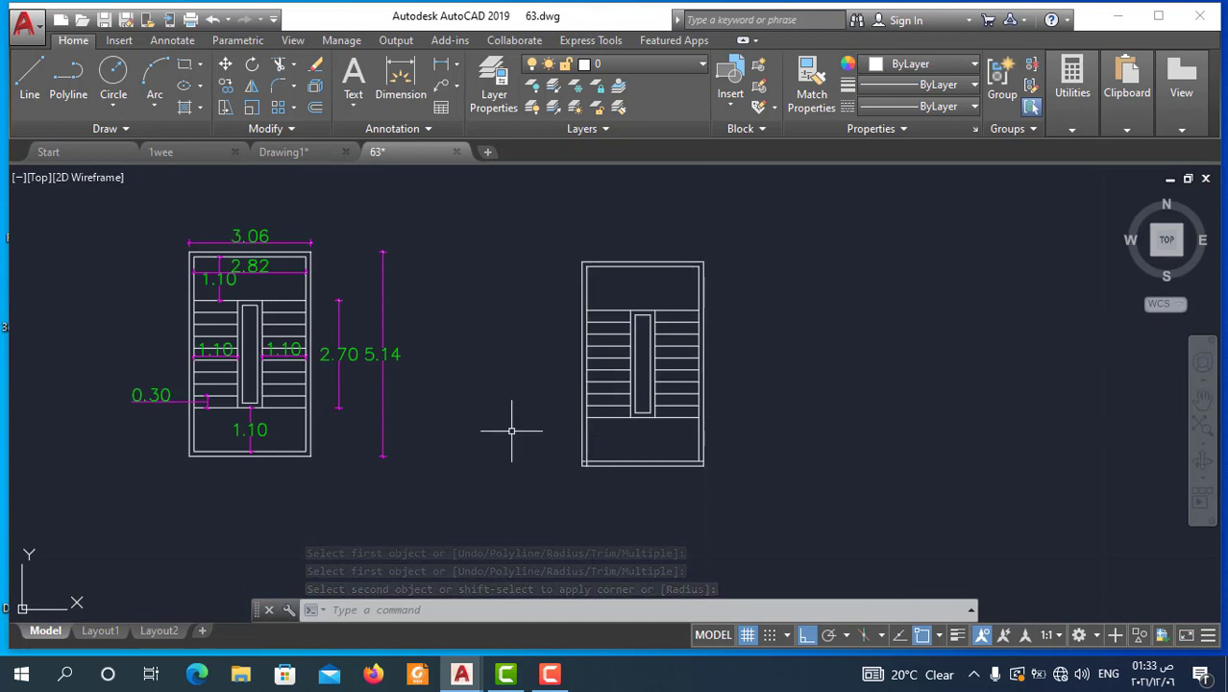
# Dimension the right stair's bottom landing depth as 1.10.
pyautogui.click(445, 73)
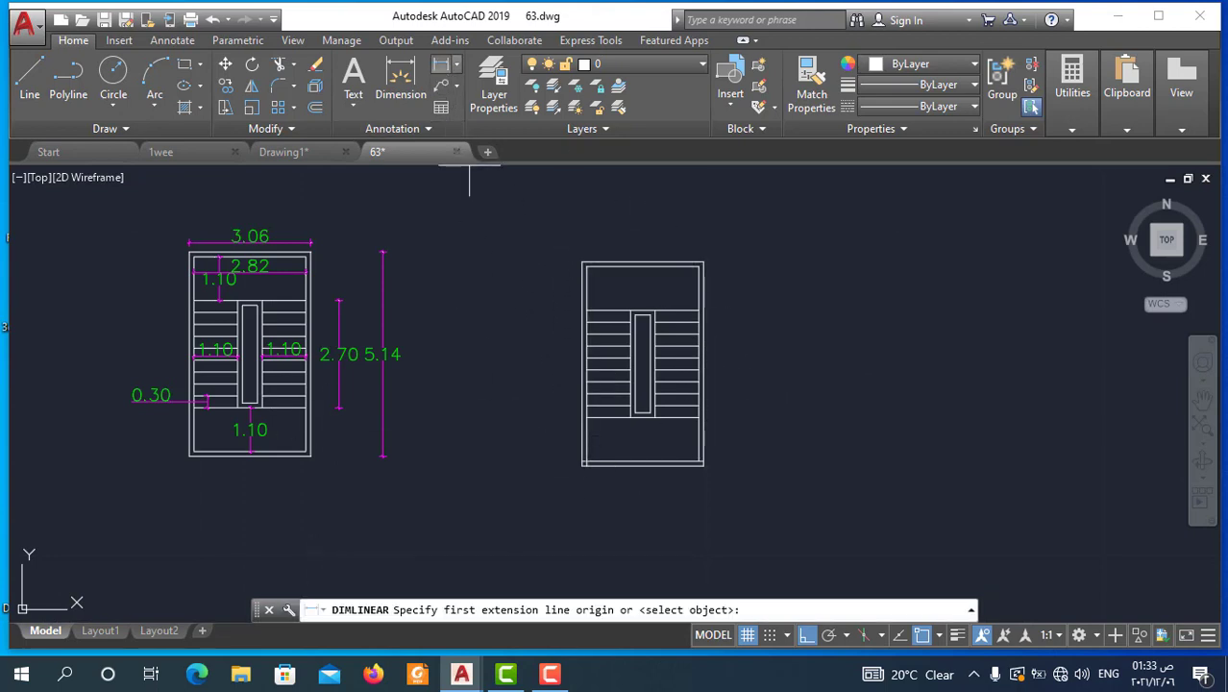
pyautogui.press('Escape')
pyautogui.scroll(-2, 745, 289)
pyautogui.scroll(1, 733, 317)
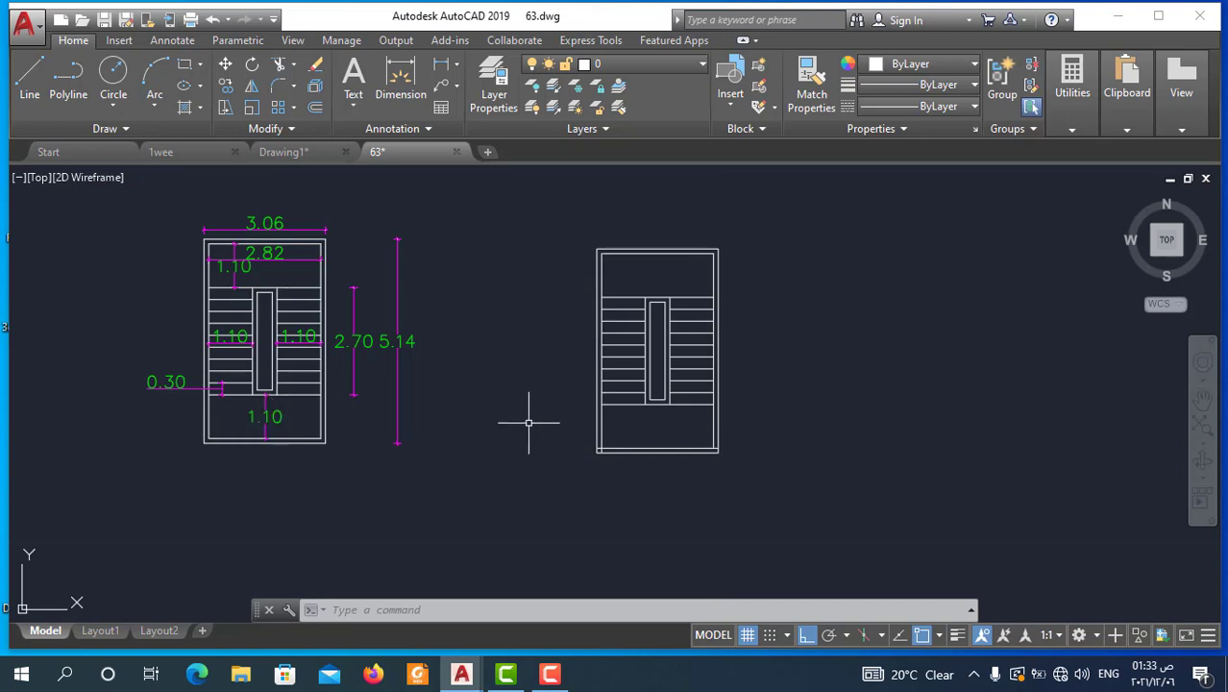
pyautogui.scroll(-2, 545, 426)
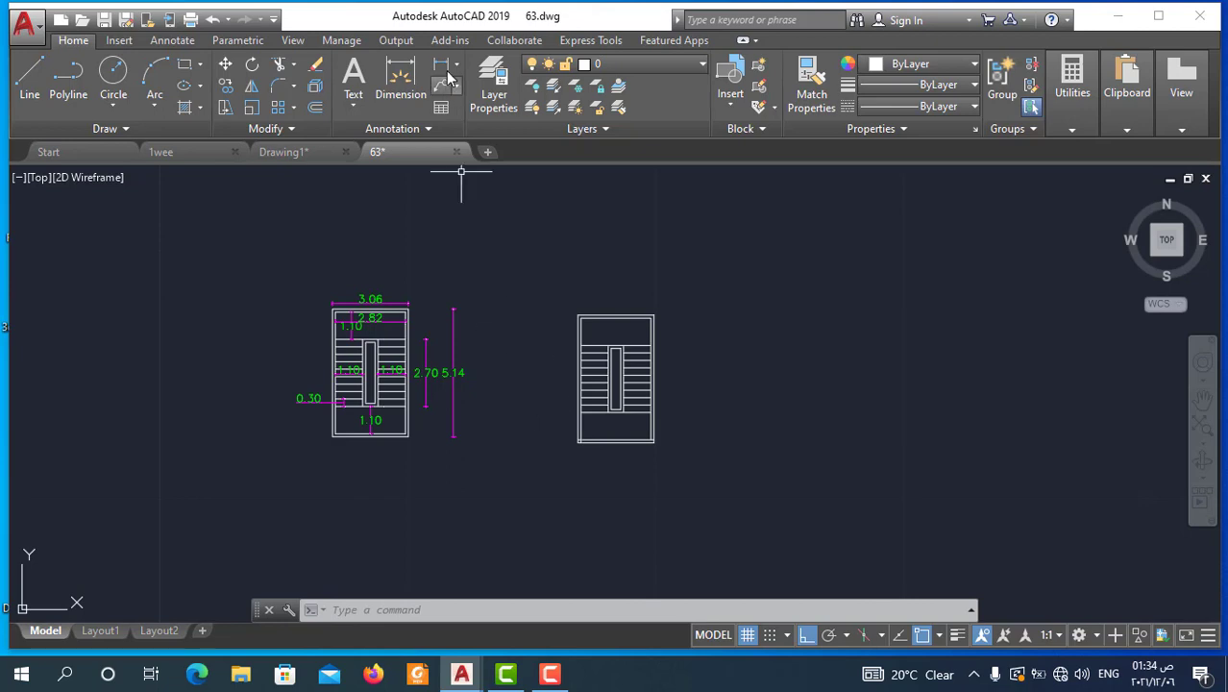
pyautogui.scroll(4, 617, 439)
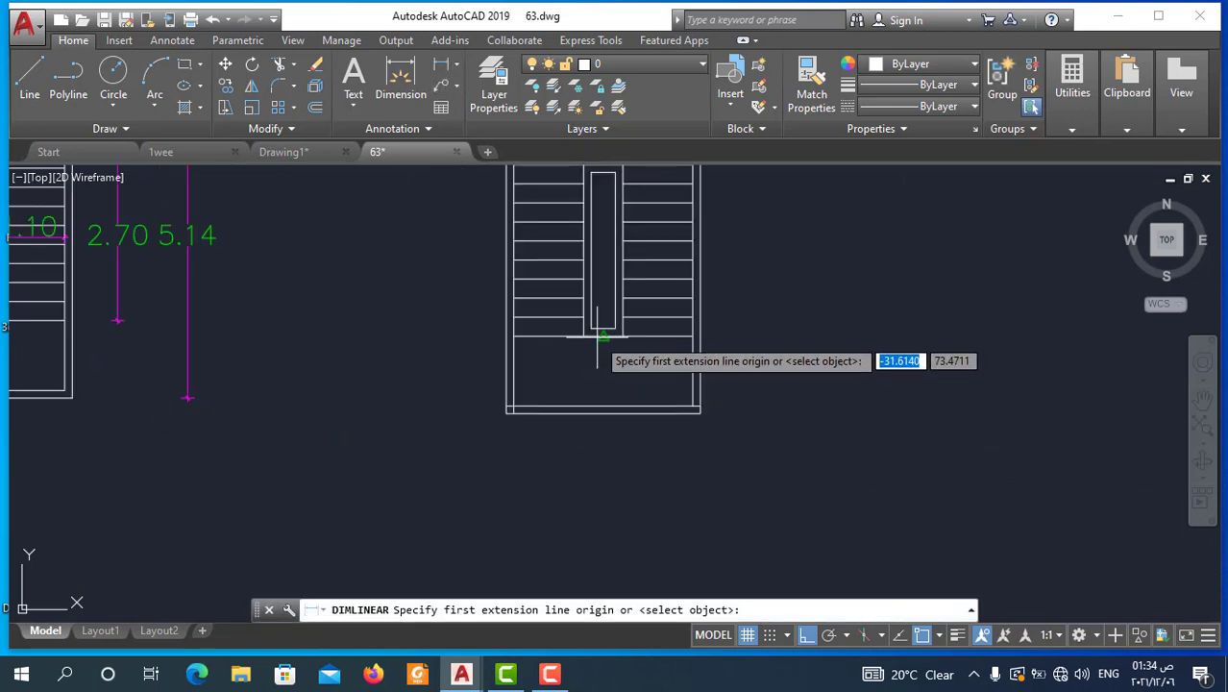
pyautogui.click(596, 339)
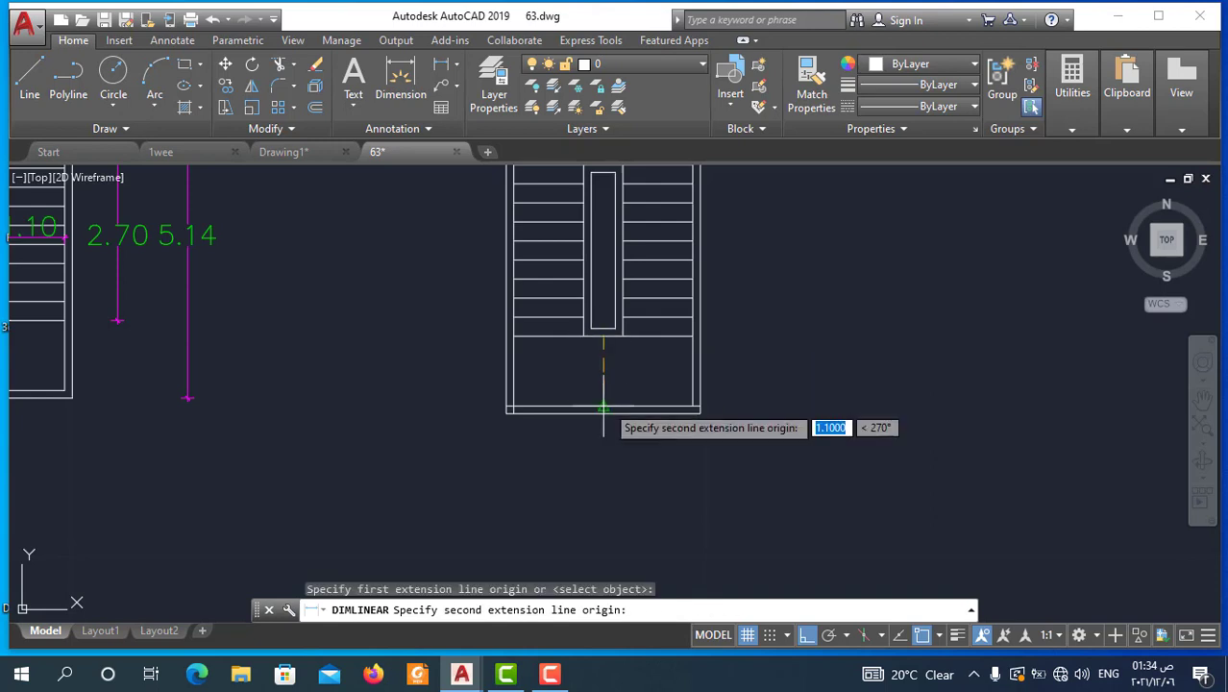
pyautogui.click(590, 412)
pyautogui.click(597, 411)
# Add the 2.70 flight length and the 1.10 top landing dimensions beside the stair.
pyautogui.click(441, 65)
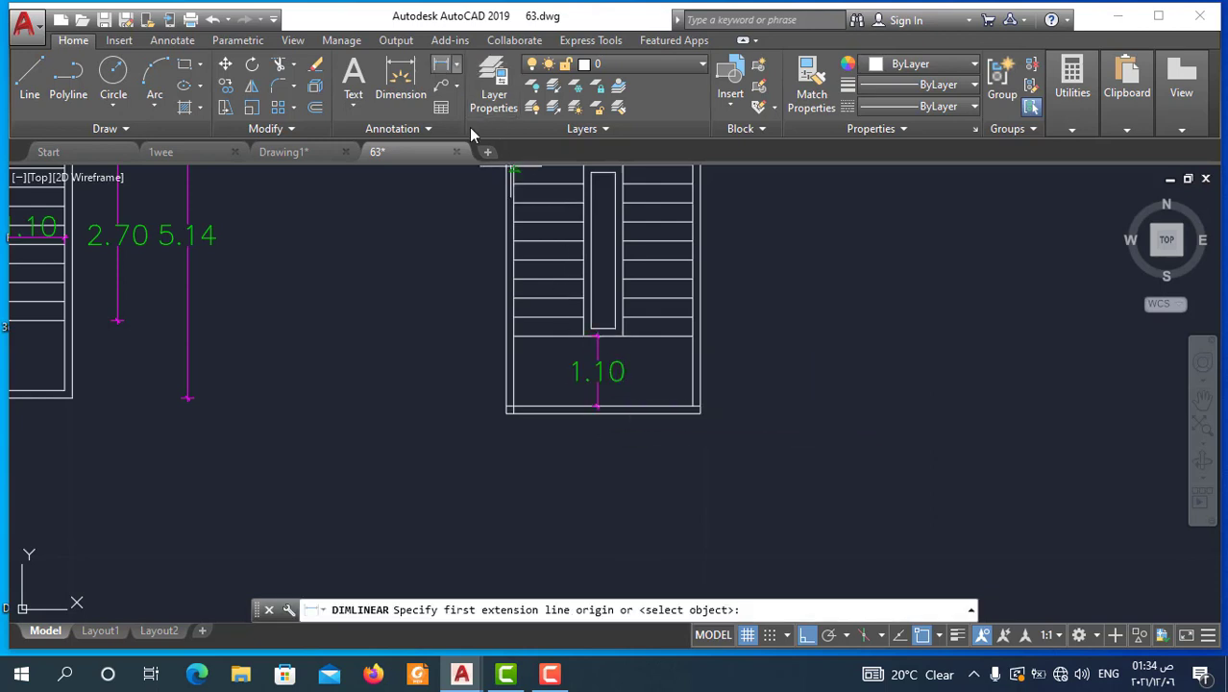
pyautogui.click(666, 342)
pyautogui.scroll(-2, 666, 342)
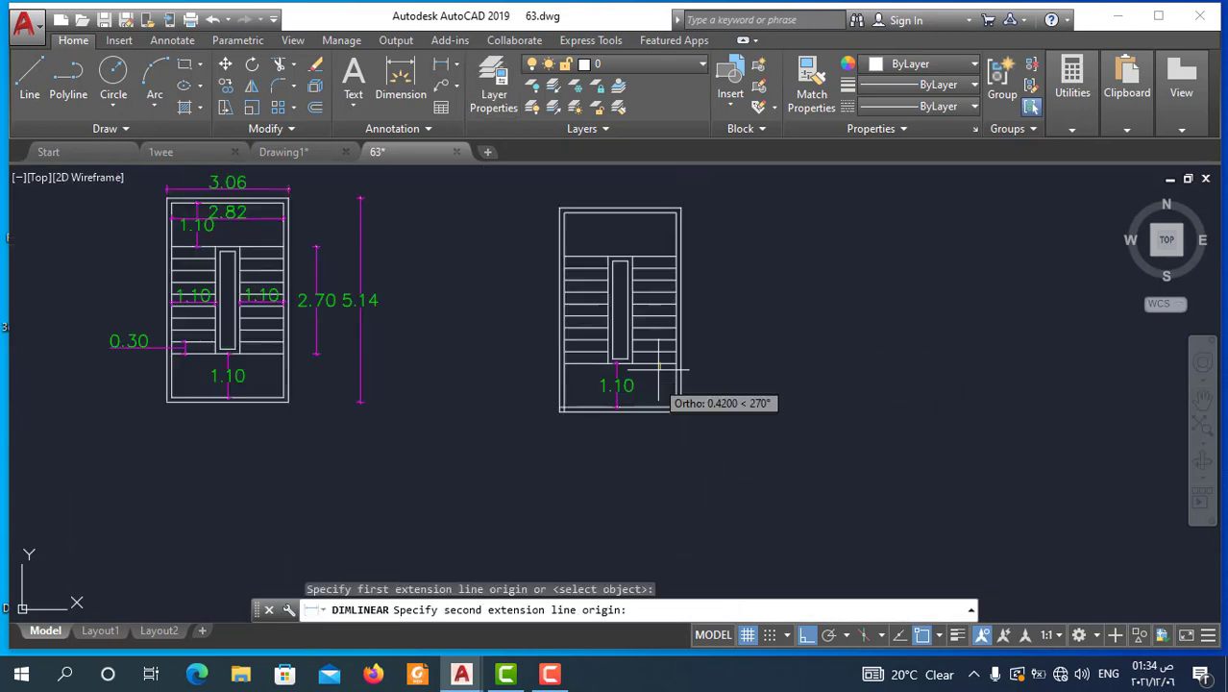
pyautogui.click(660, 258)
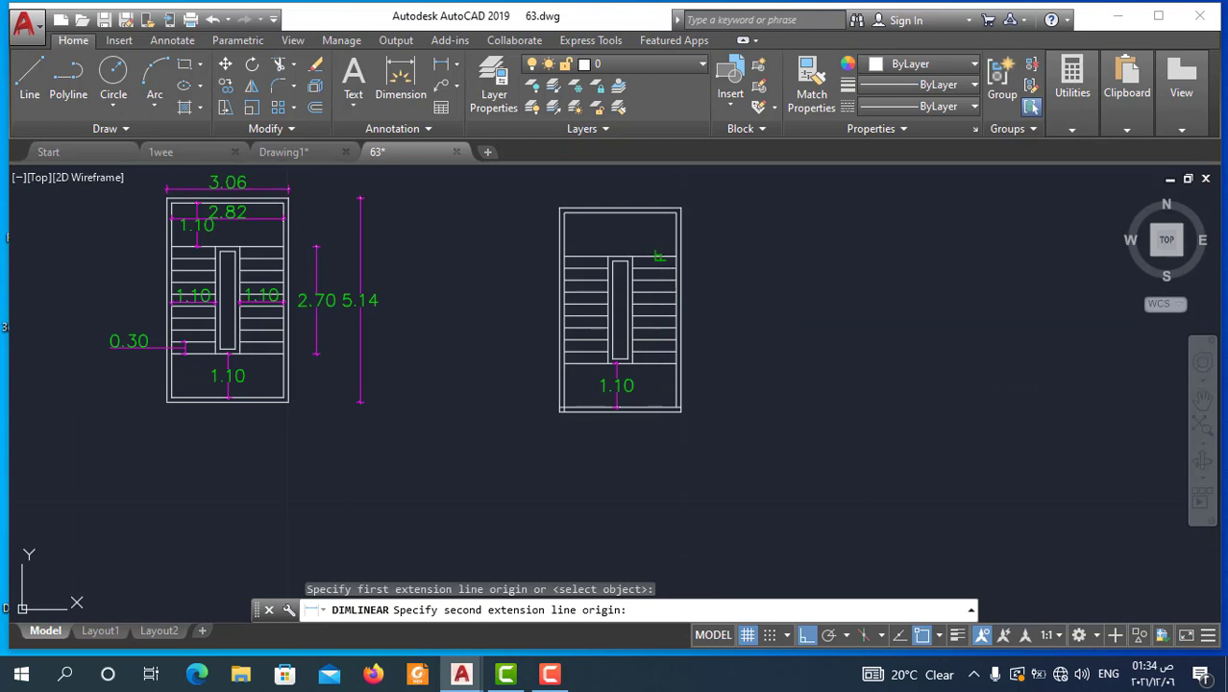
pyautogui.click(711, 286)
pyautogui.scroll(-3, 786, 393)
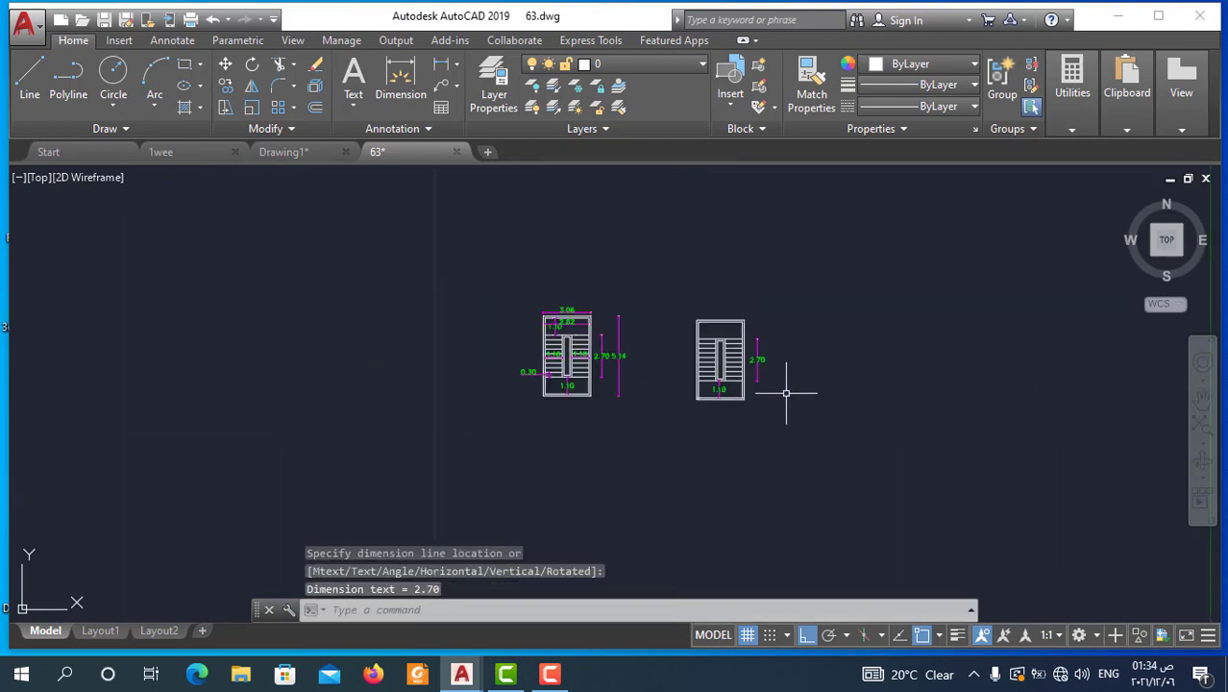
pyautogui.scroll(2, 767, 359)
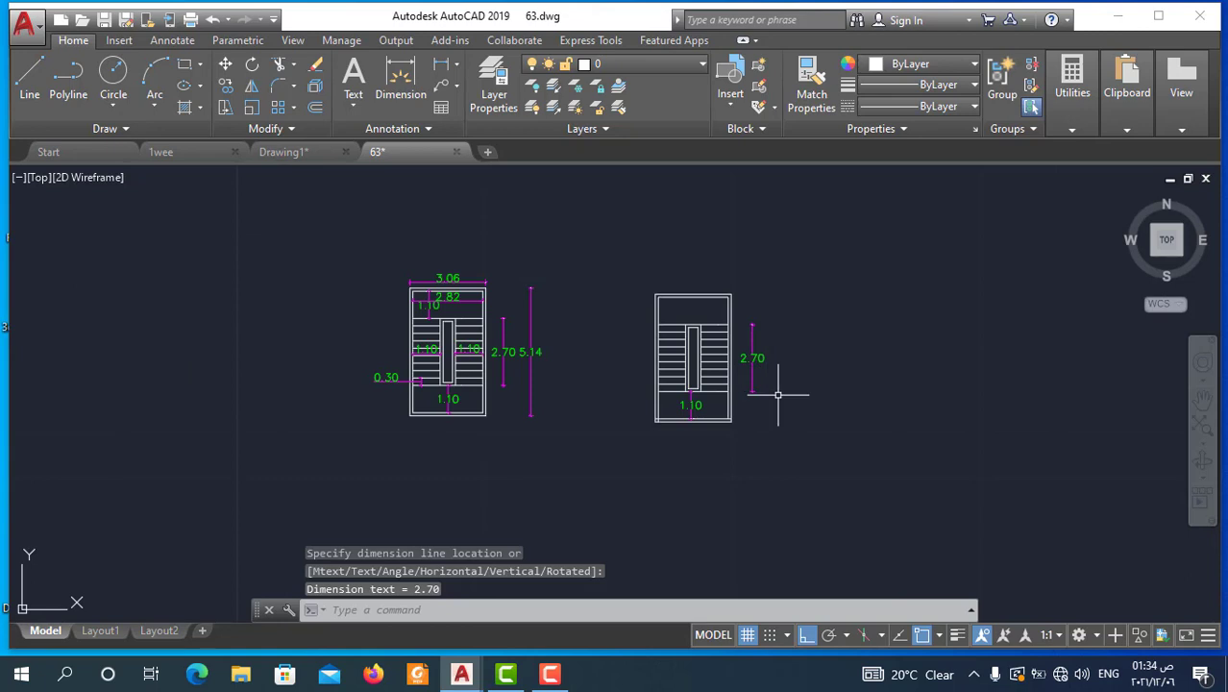
pyautogui.scroll(2, 779, 394)
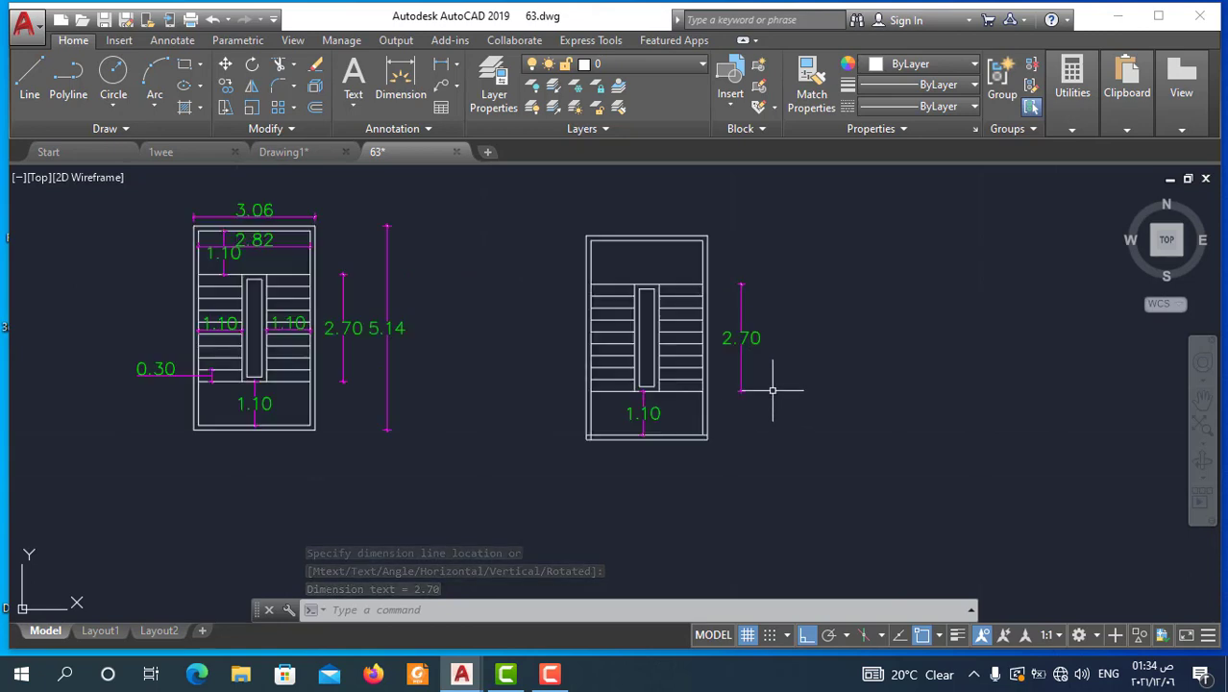
pyautogui.click(421, 75)
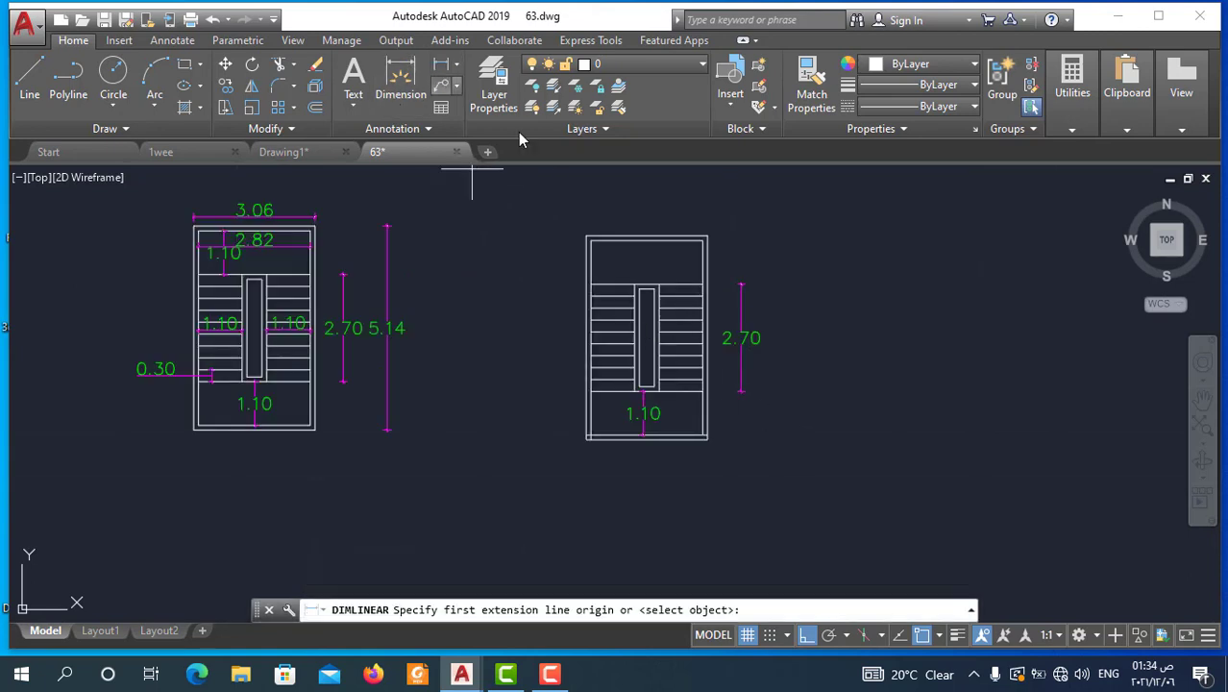
pyautogui.click(647, 286)
pyautogui.click(647, 242)
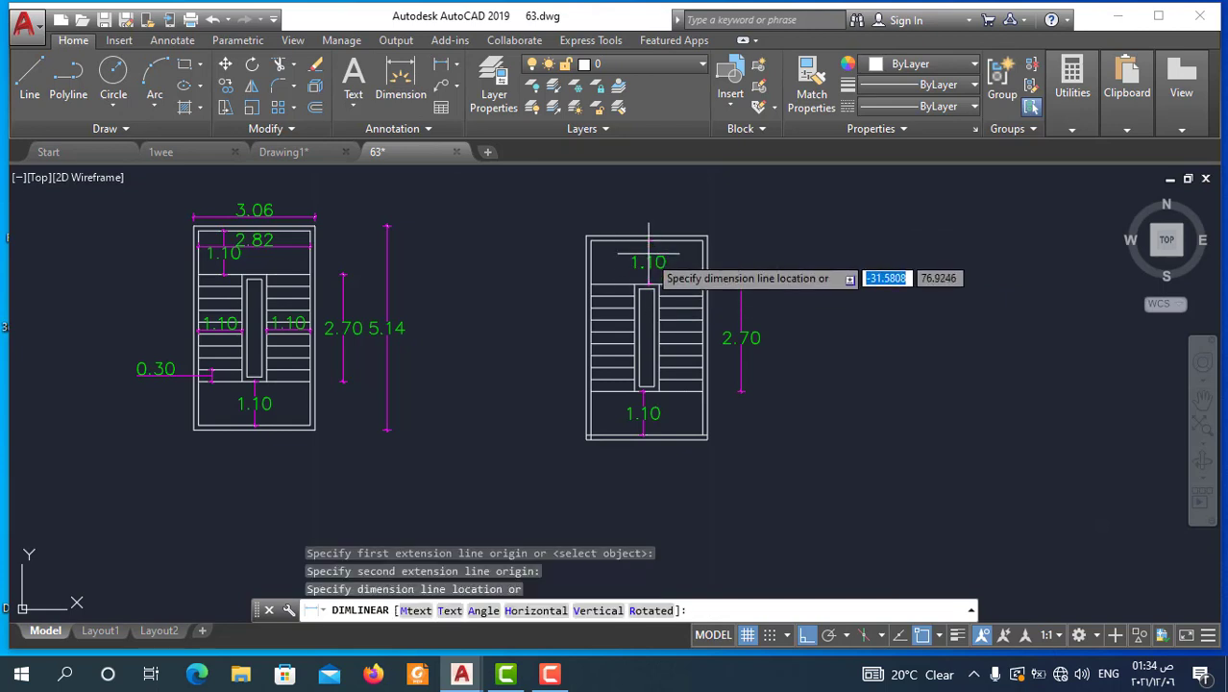
pyautogui.click(648, 239)
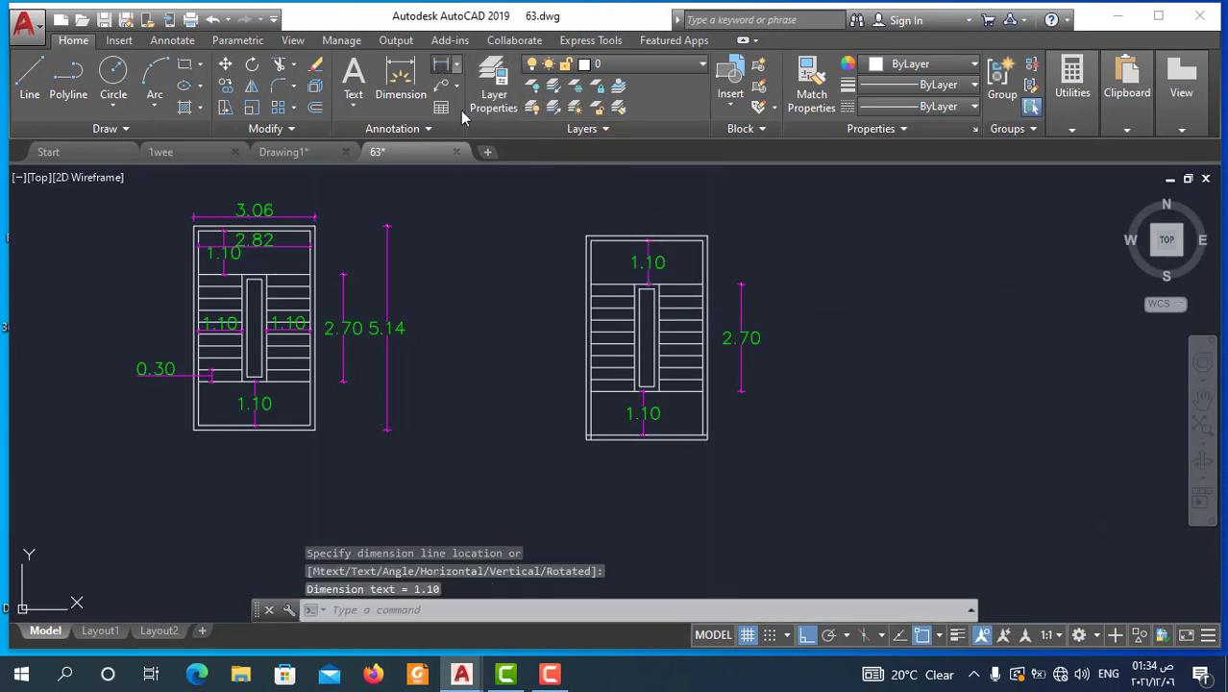
# Dimension the 5.14 overall length on the left and the 3.06 width below the stair.
pyautogui.press('Return')
pyautogui.scroll(4, 571, 426)
pyautogui.click(593, 430)
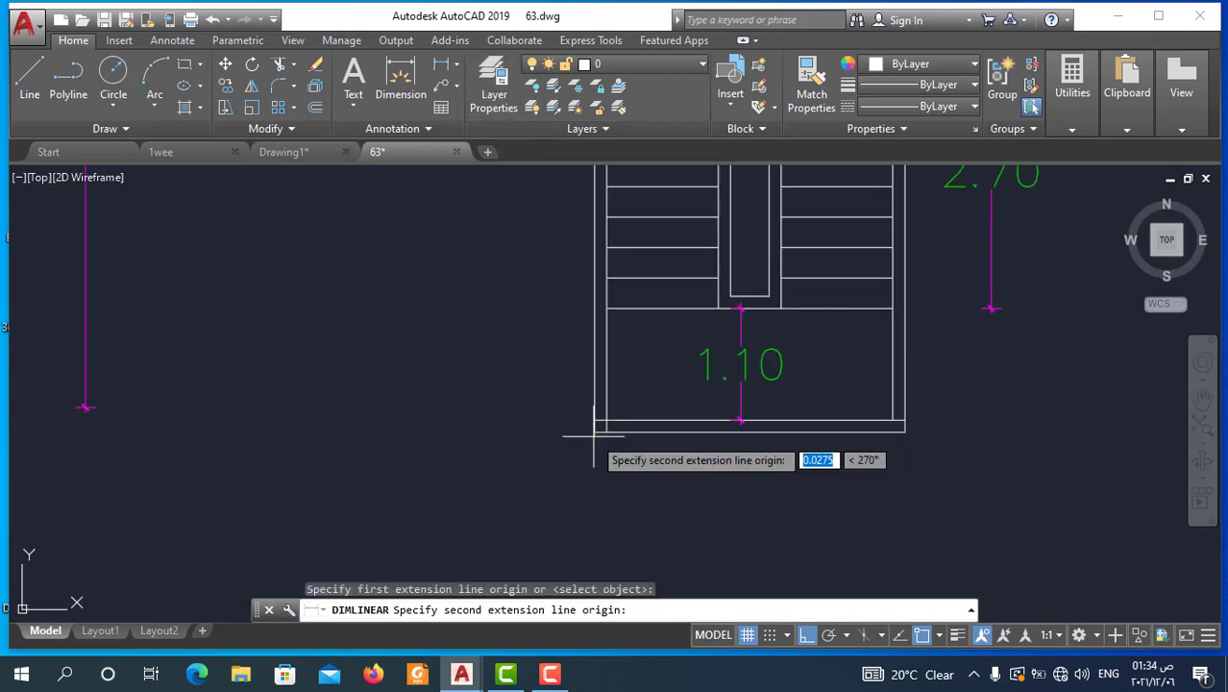
pyautogui.scroll(-4, 593, 435)
pyautogui.click(588, 256)
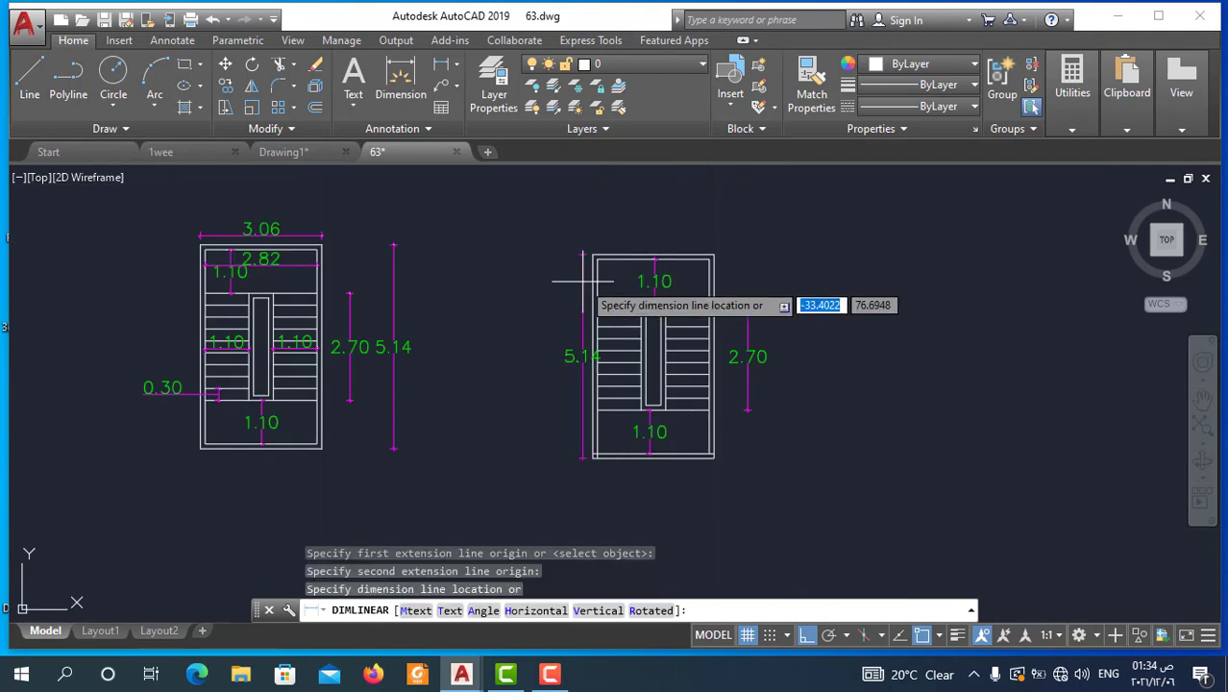
pyautogui.click(574, 282)
pyautogui.press('Return')
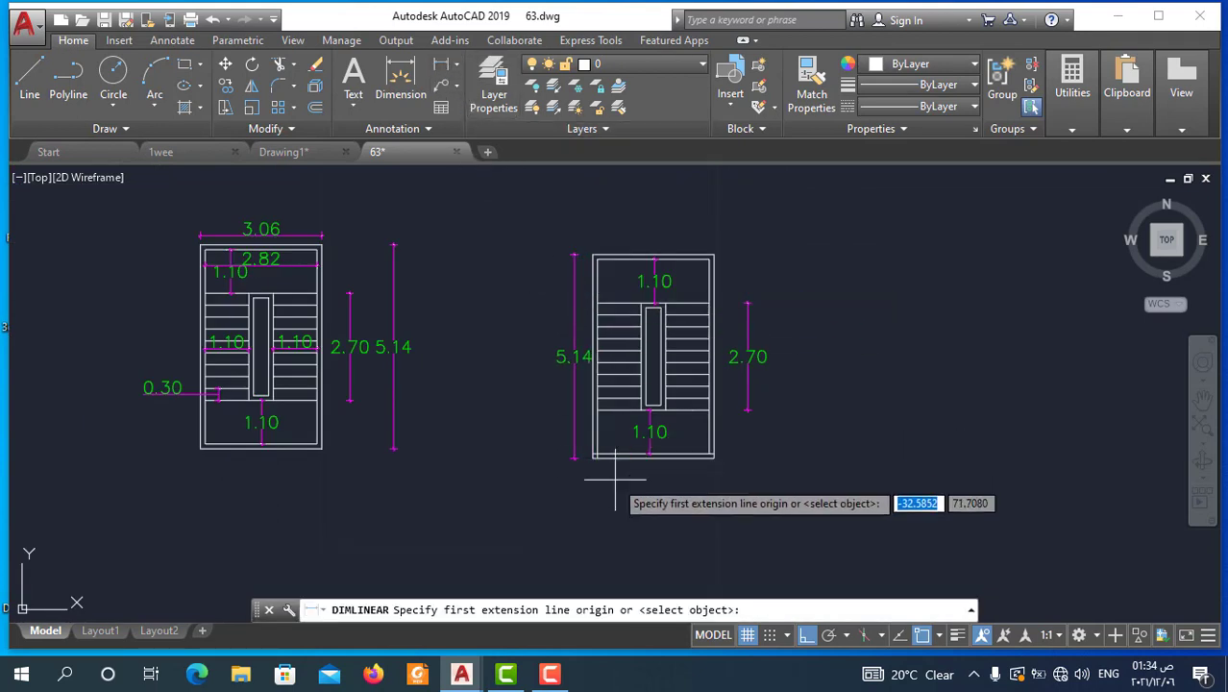
pyautogui.scroll(4, 615, 477)
pyautogui.click(529, 403)
pyautogui.scroll(-3, 526, 408)
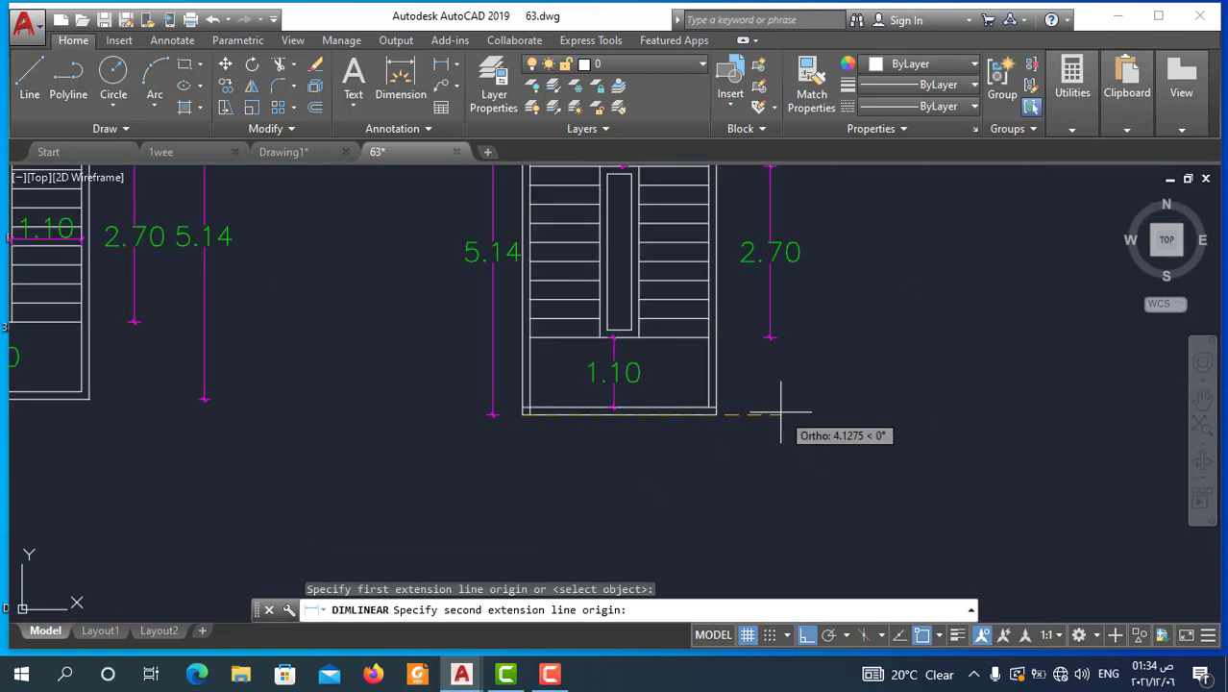
pyautogui.click(718, 415)
pyautogui.click(697, 447)
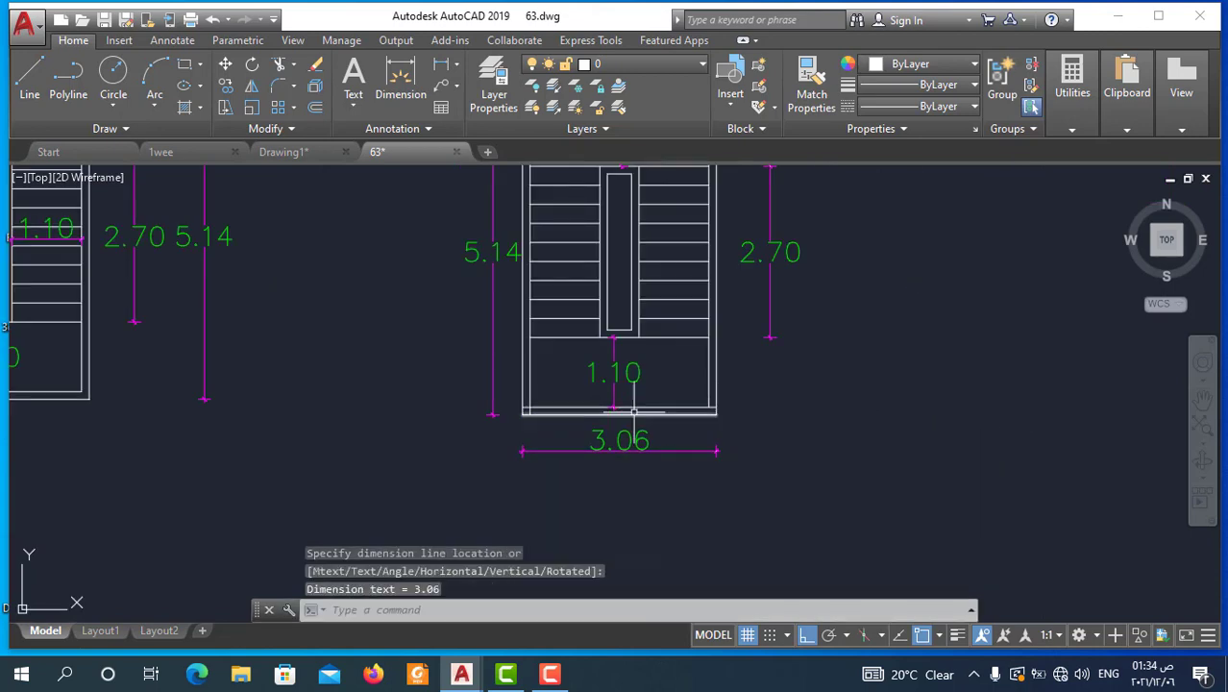
# Add the 2.82 inner width dimension.
pyautogui.press('Return')
pyautogui.scroll(4, 542, 360)
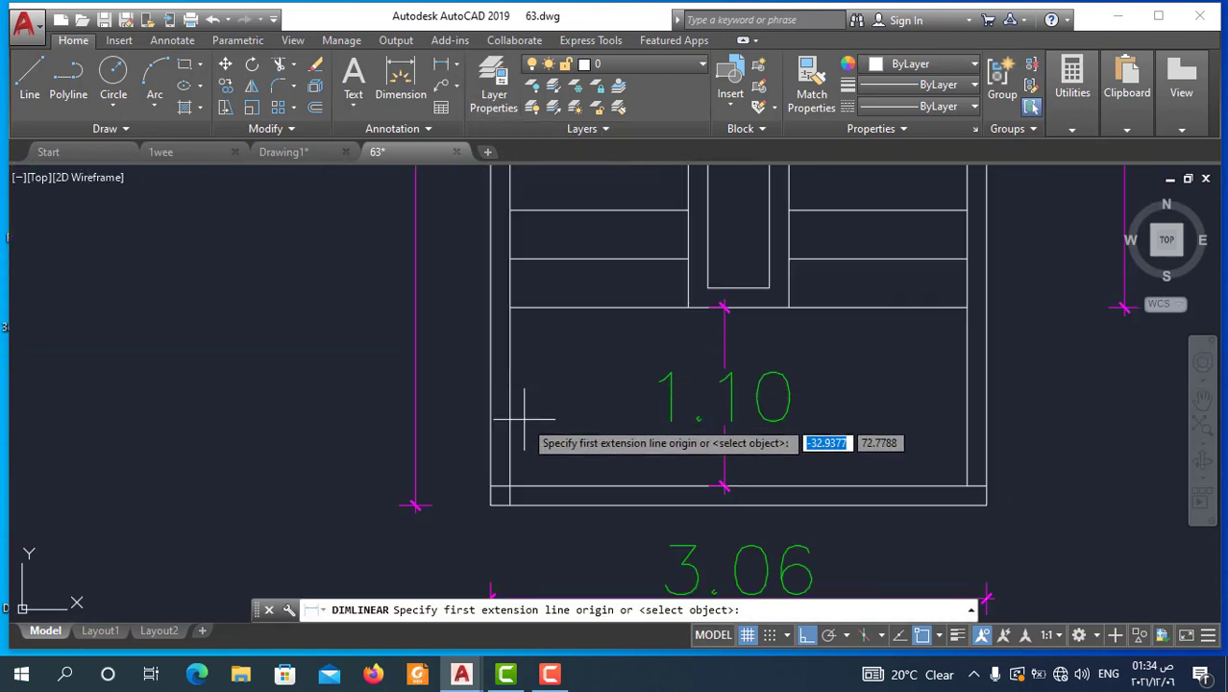
pyautogui.click(510, 439)
pyautogui.click(967, 440)
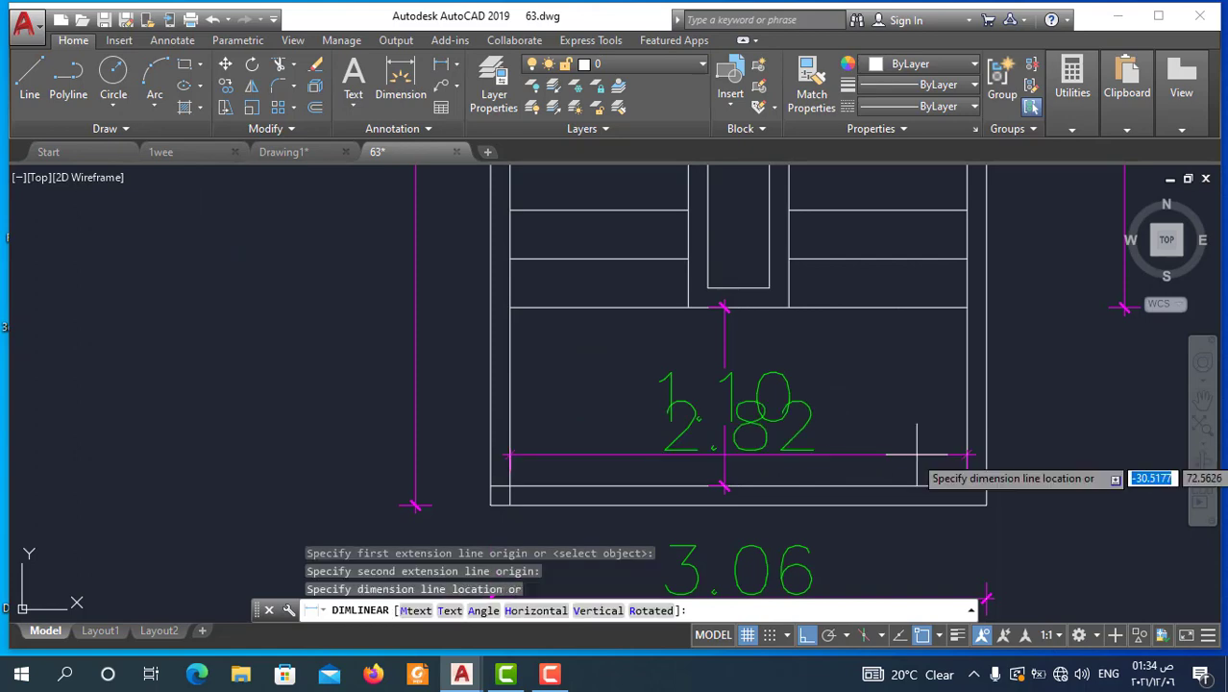
pyautogui.click(904, 440)
pyautogui.scroll(-3, 864, 443)
pyautogui.scroll(-5, 716, 408)
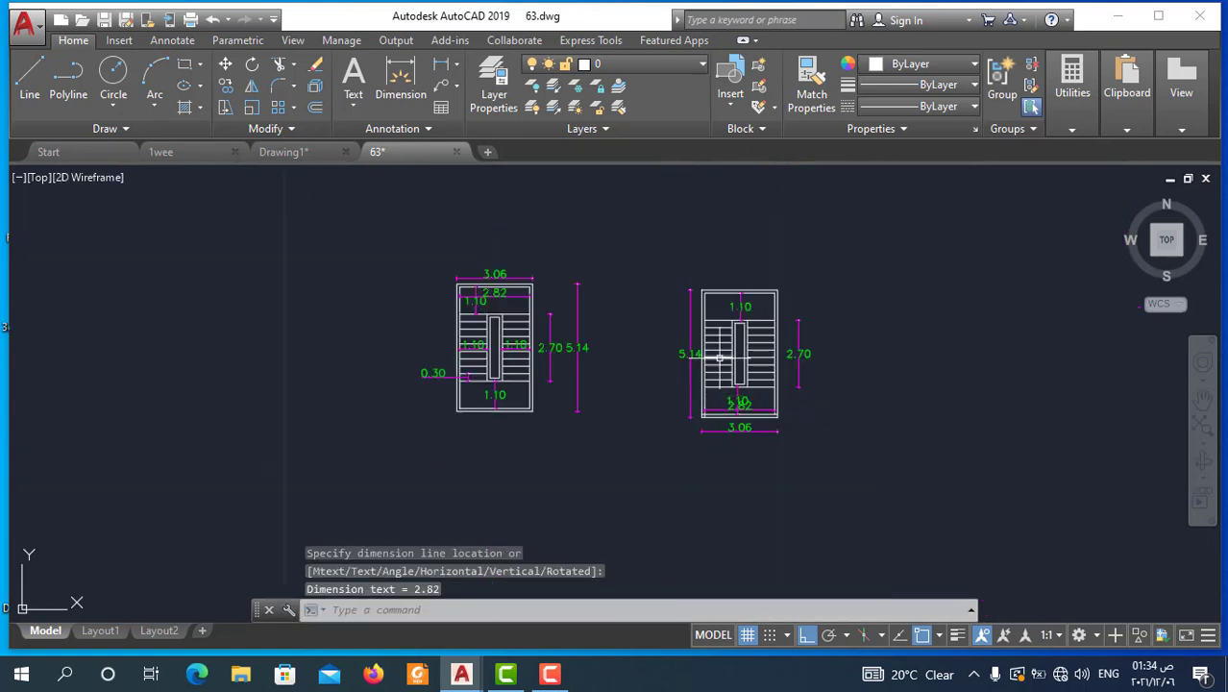
# Dimension the right and left flight widths, both 1.10.
pyautogui.press('Return')
pyautogui.scroll(6, 736, 346)
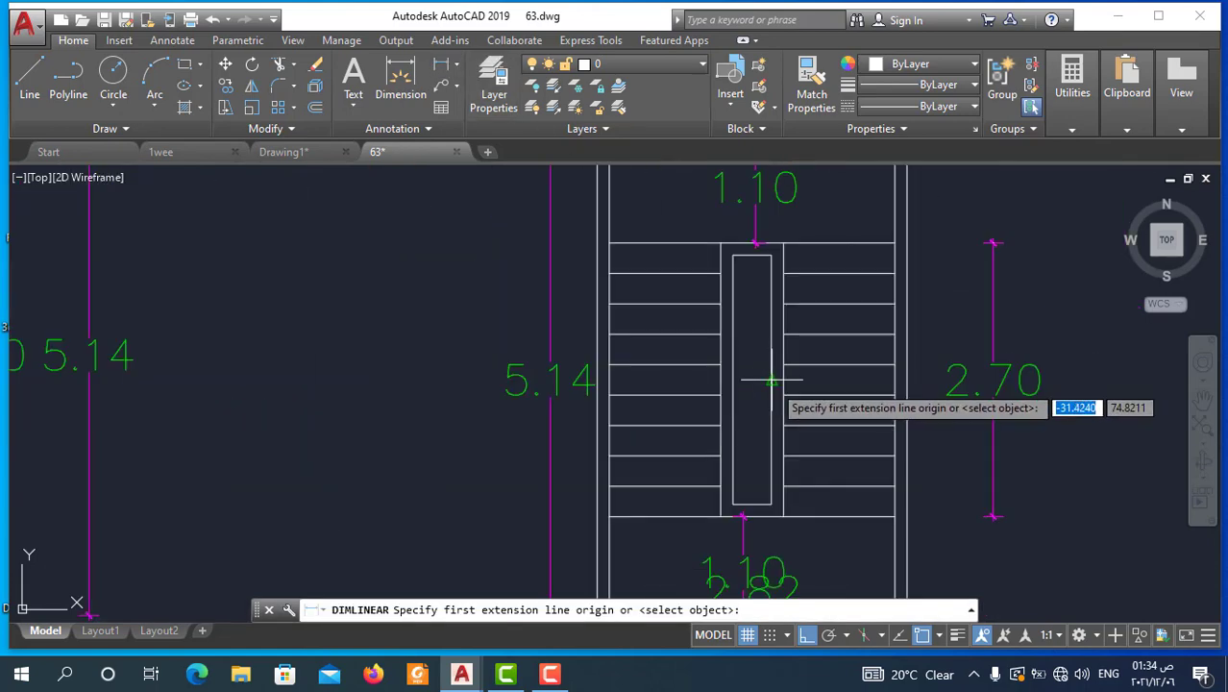
pyautogui.click(783, 383)
pyautogui.click(894, 382)
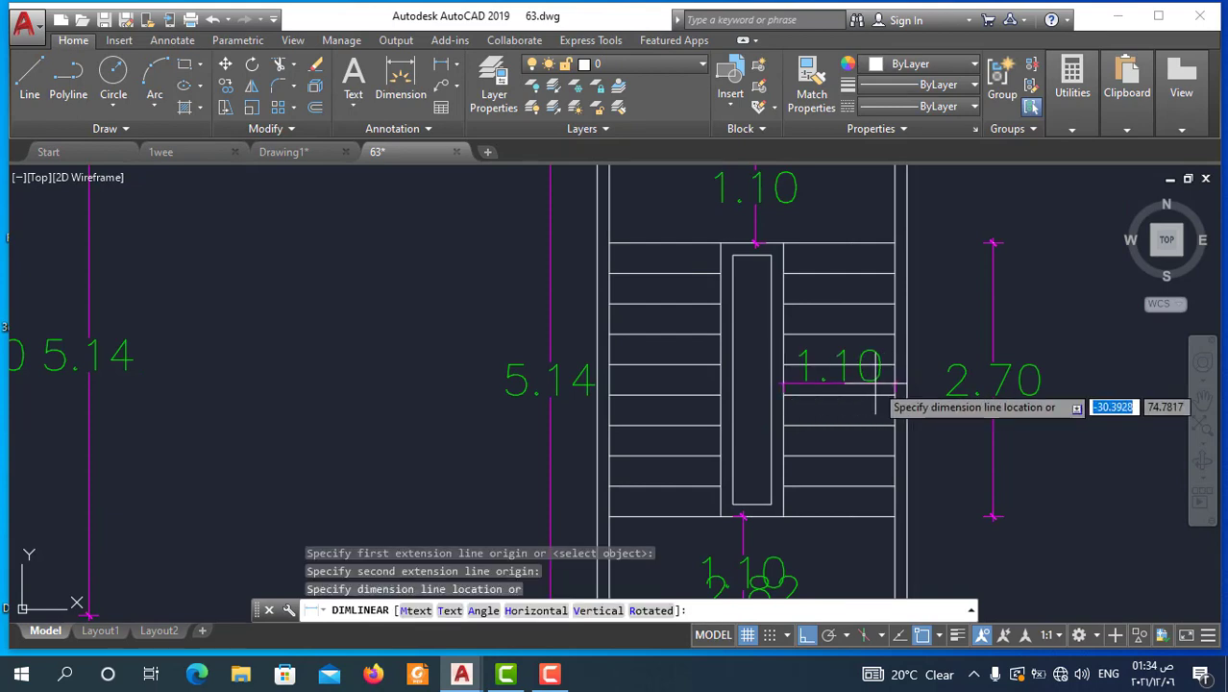
pyautogui.click(875, 383)
pyautogui.press('Return')
pyautogui.scroll(4, 608, 349)
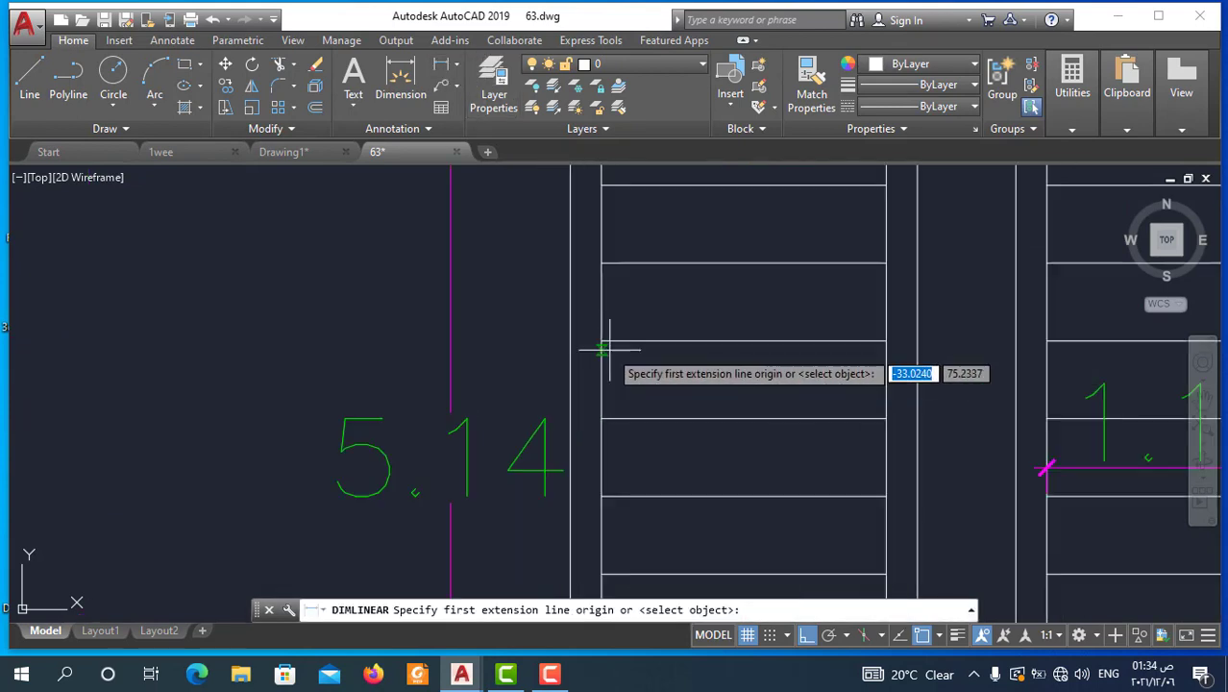
pyautogui.click(602, 365)
pyautogui.click(885, 366)
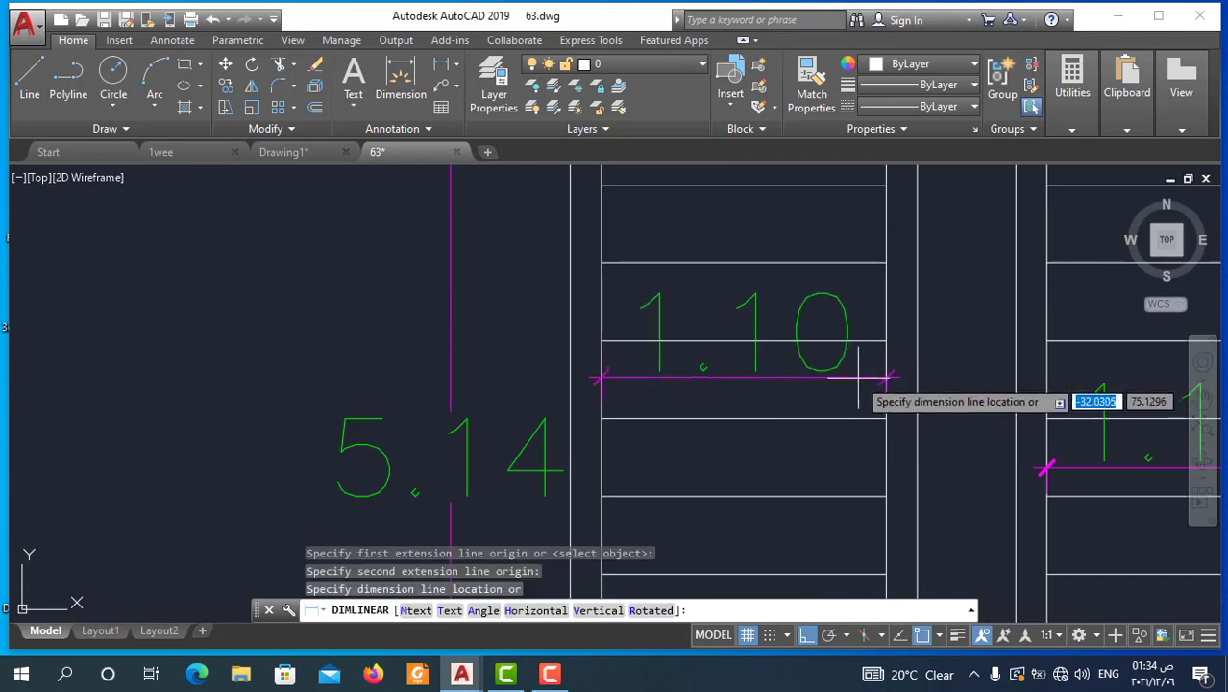
pyautogui.click(858, 378)
pyautogui.scroll(-5, 740, 341)
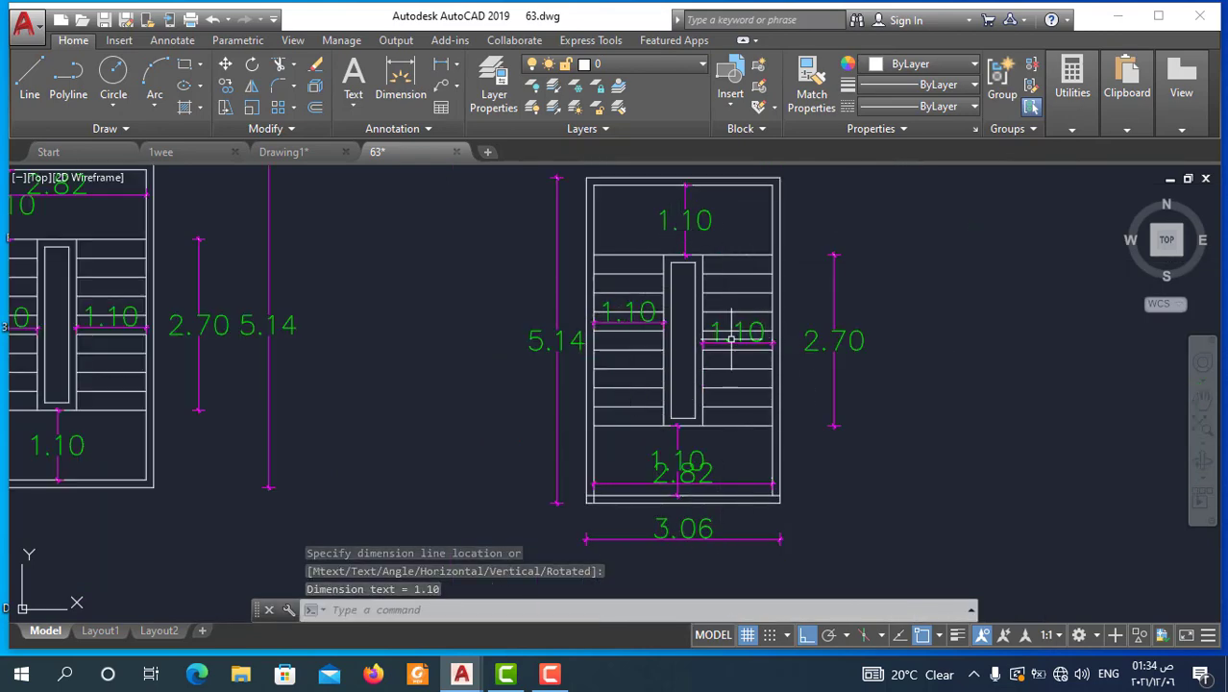
pyautogui.scroll(-2, 697, 429)
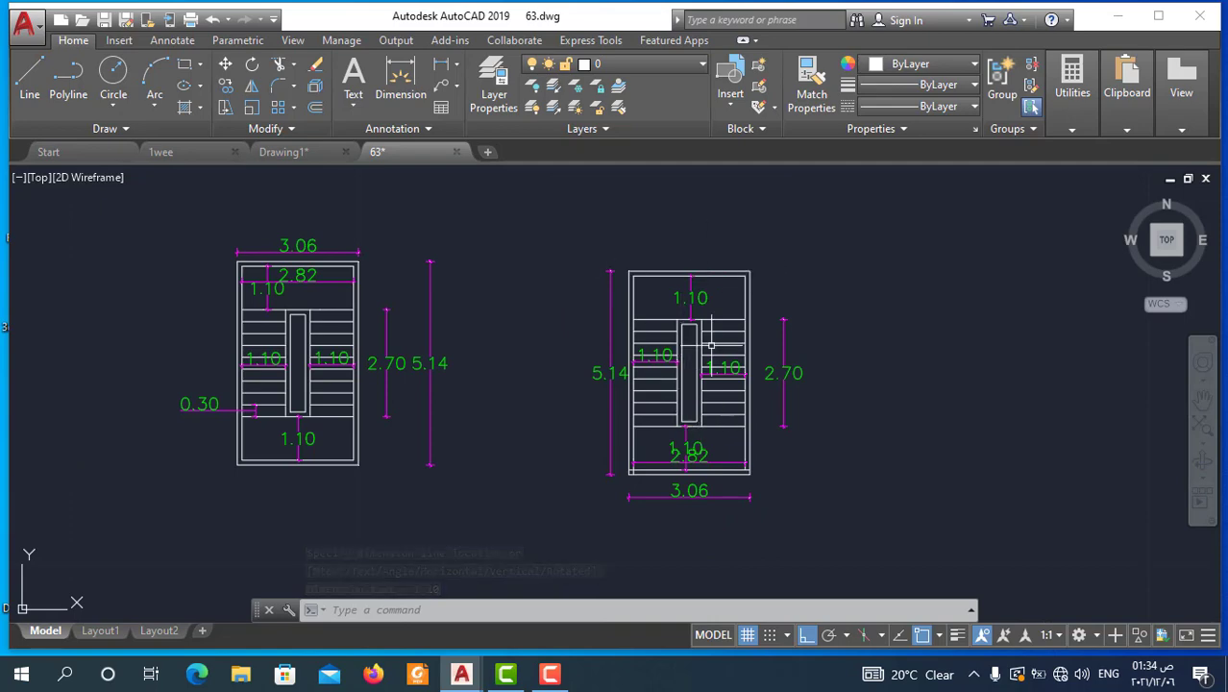
pyautogui.scroll(2, 694, 400)
pyautogui.scroll(-3, 682, 410)
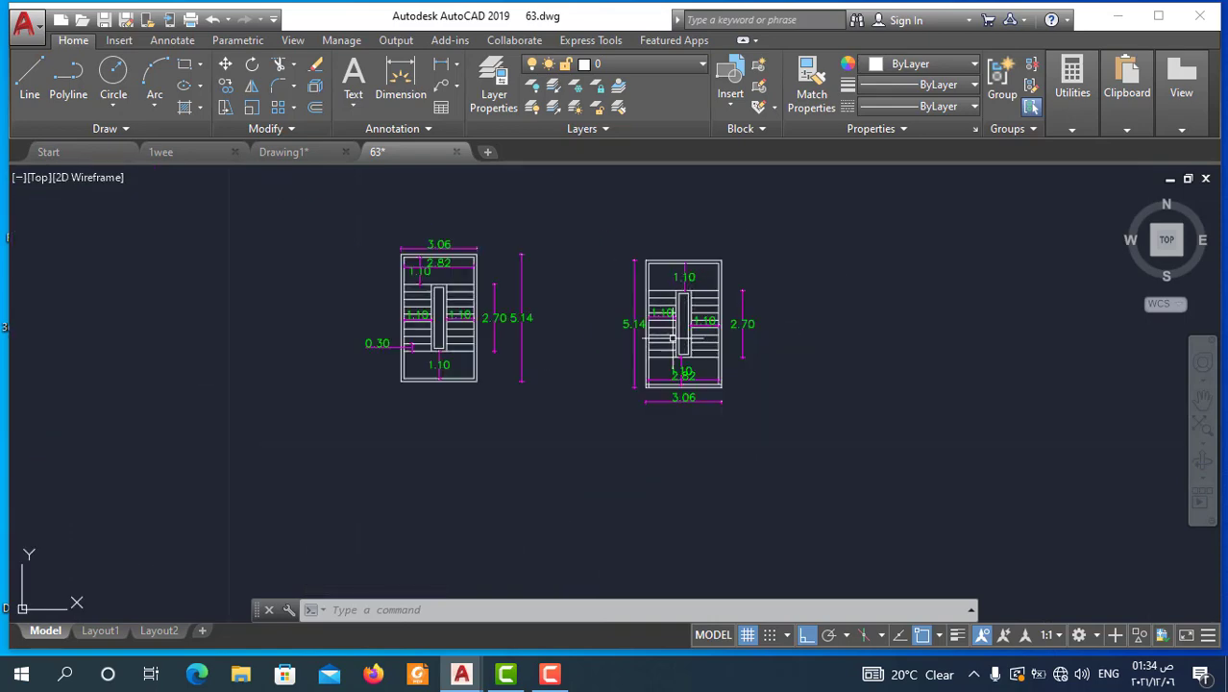
pyautogui.scroll(2, 683, 411)
# Copy the dimensioned right stair plan and its dimensions further to the right.
pyautogui.scroll(-2, 692, 365)
pyautogui.click(753, 244)
pyautogui.click(636, 395)
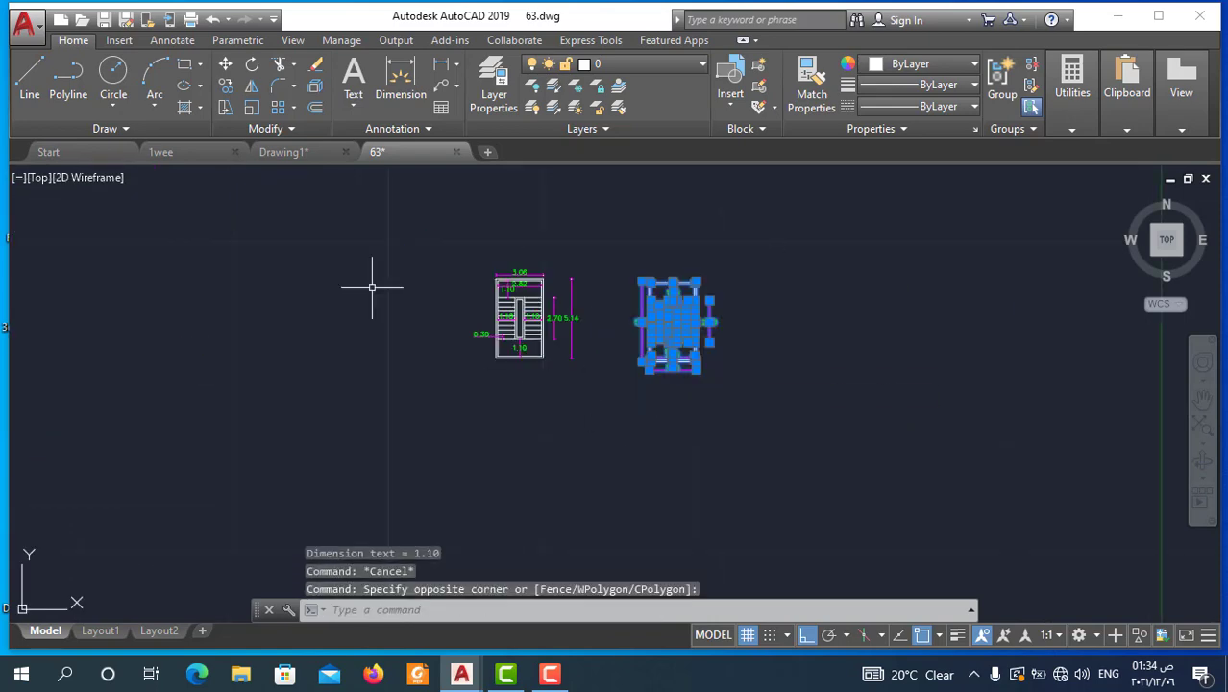
pyautogui.click(225, 85)
pyautogui.scroll(-2, 499, 344)
pyautogui.click(601, 411)
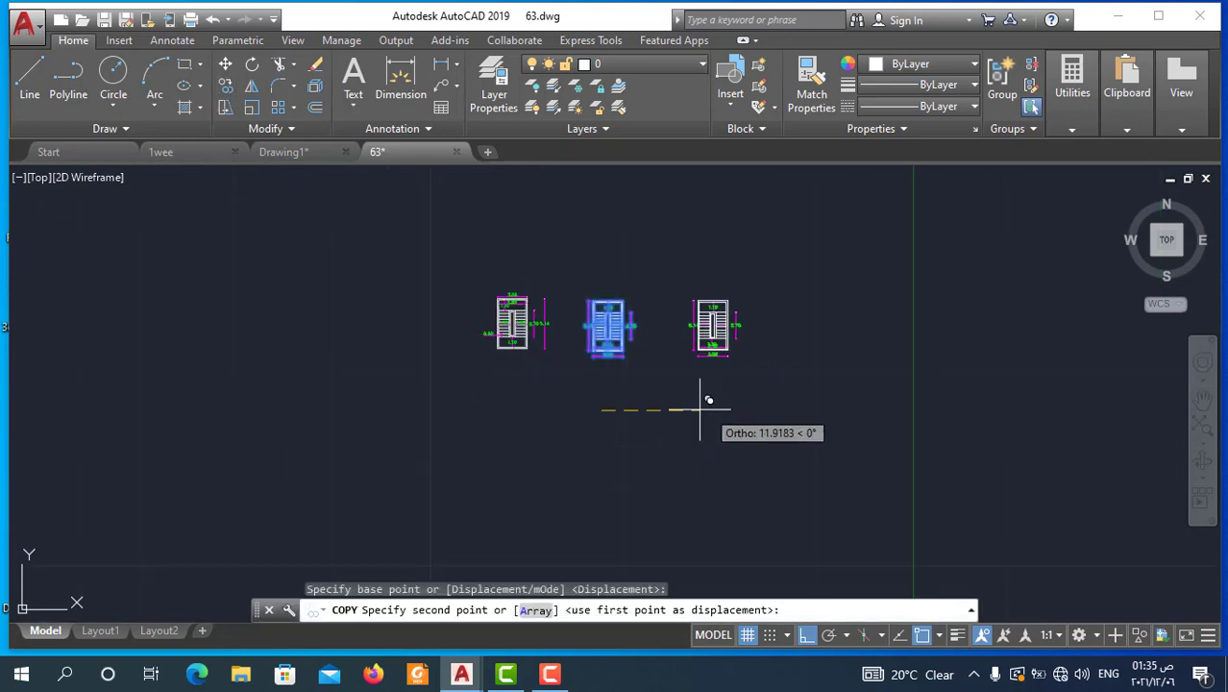
pyautogui.click(683, 410)
pyautogui.press('Escape')
pyautogui.scroll(3, 684, 356)
# Stretch the copy's left part 0.38 horizontally, narrowing its width from 3.06 to 2.68.
pyautogui.click(222, 108)
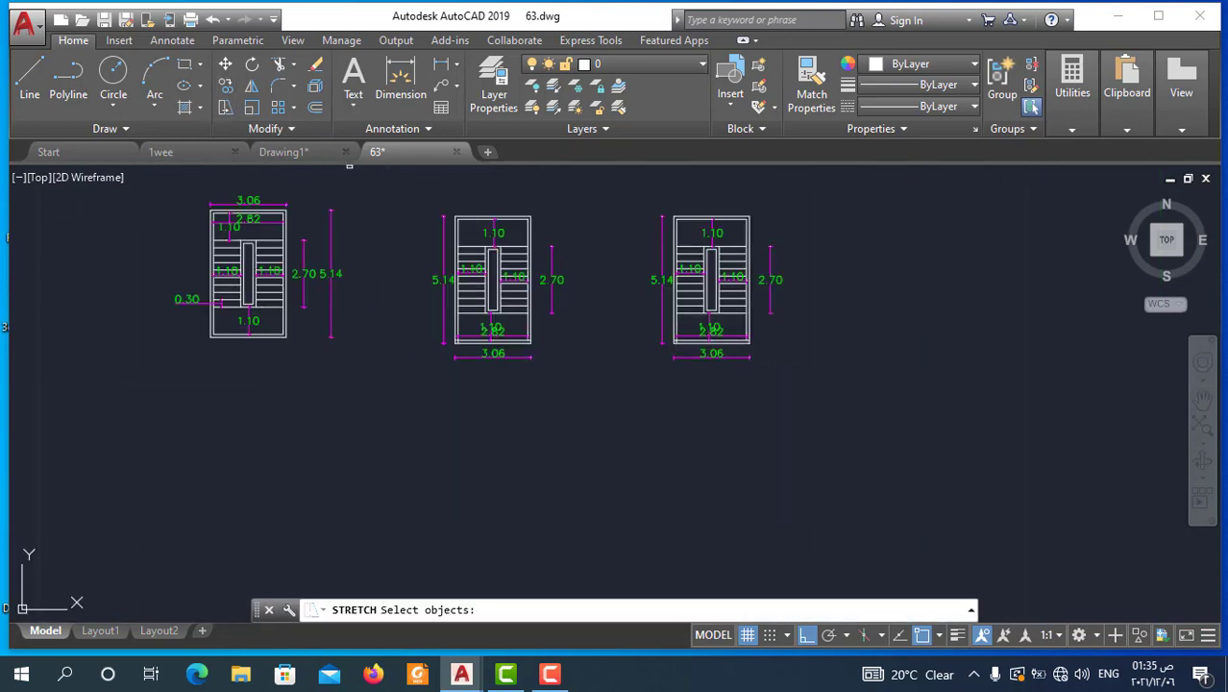
pyautogui.scroll(2, 707, 199)
pyautogui.scroll(2, 738, 200)
pyautogui.click(728, 246)
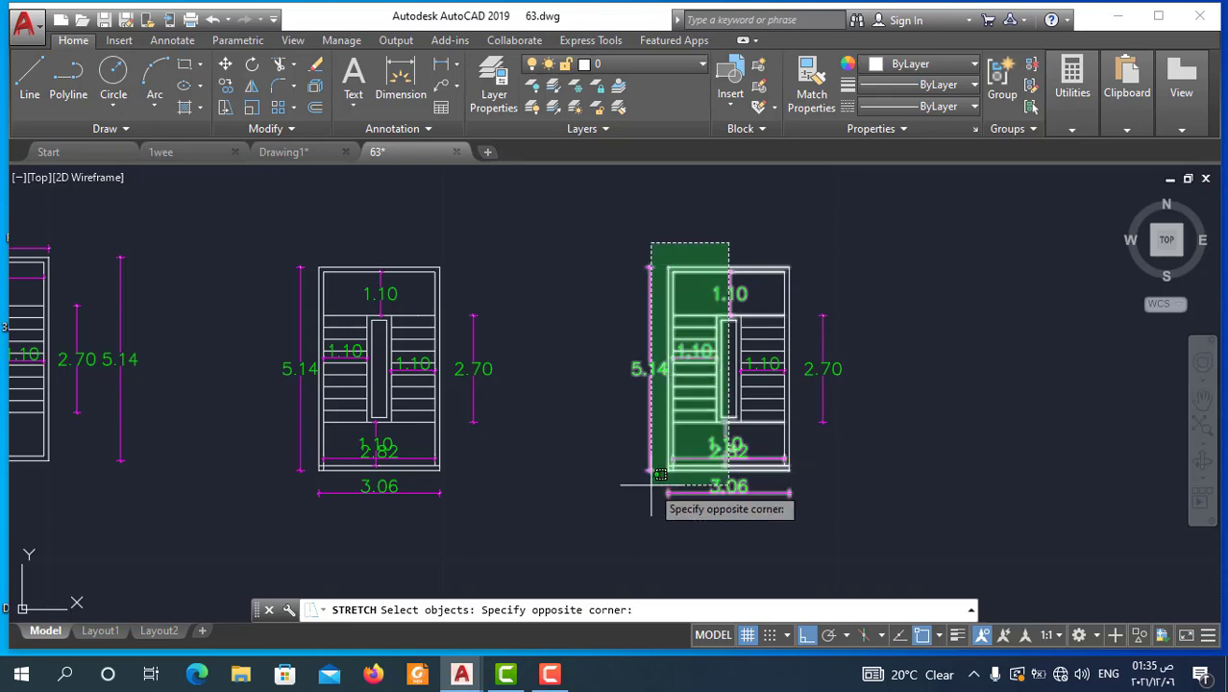
pyautogui.click(615, 507)
pyautogui.scroll(3, 705, 369)
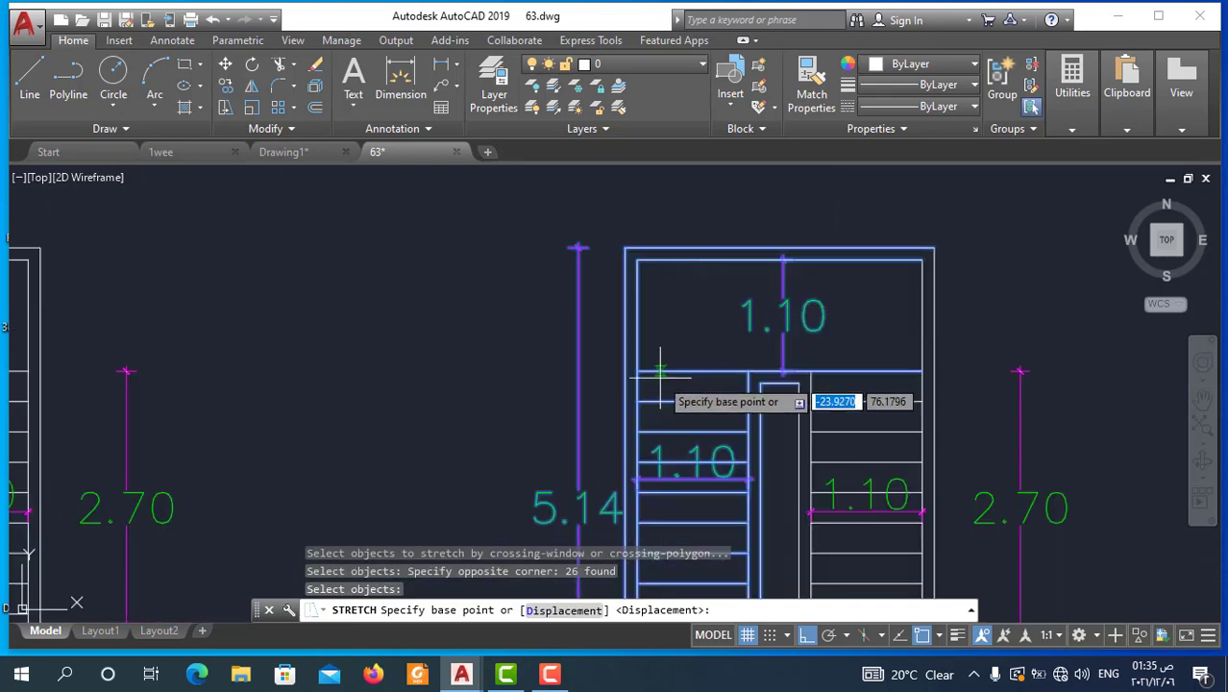
pyautogui.scroll(3, 663, 375)
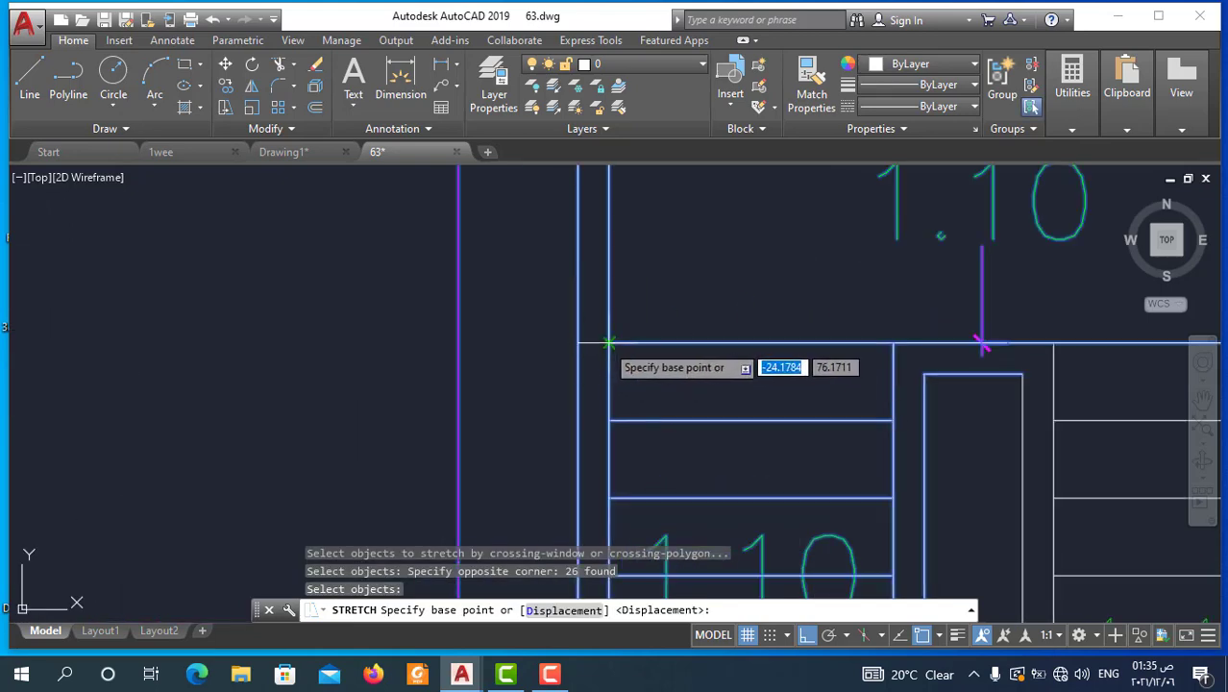
pyautogui.scroll(-5, 691, 340)
pyautogui.scroll(5, 729, 365)
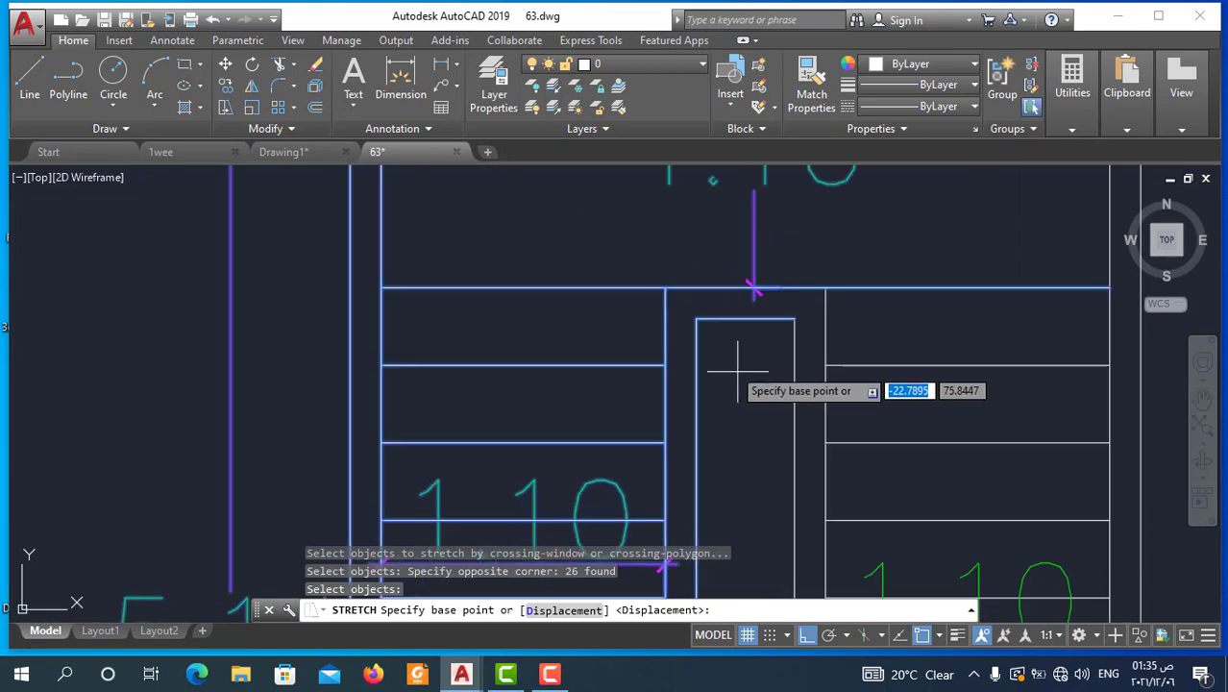
pyautogui.click(697, 319)
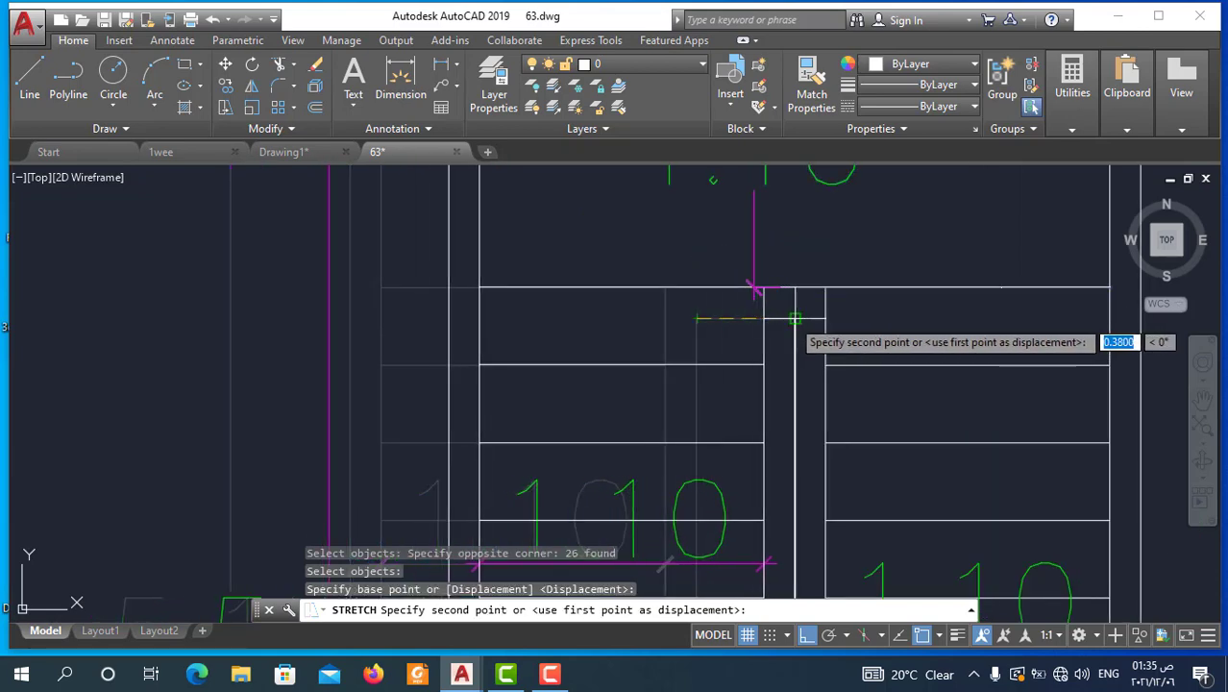
pyautogui.click(792, 319)
pyautogui.scroll(-3, 681, 298)
pyautogui.scroll(-2, 678, 305)
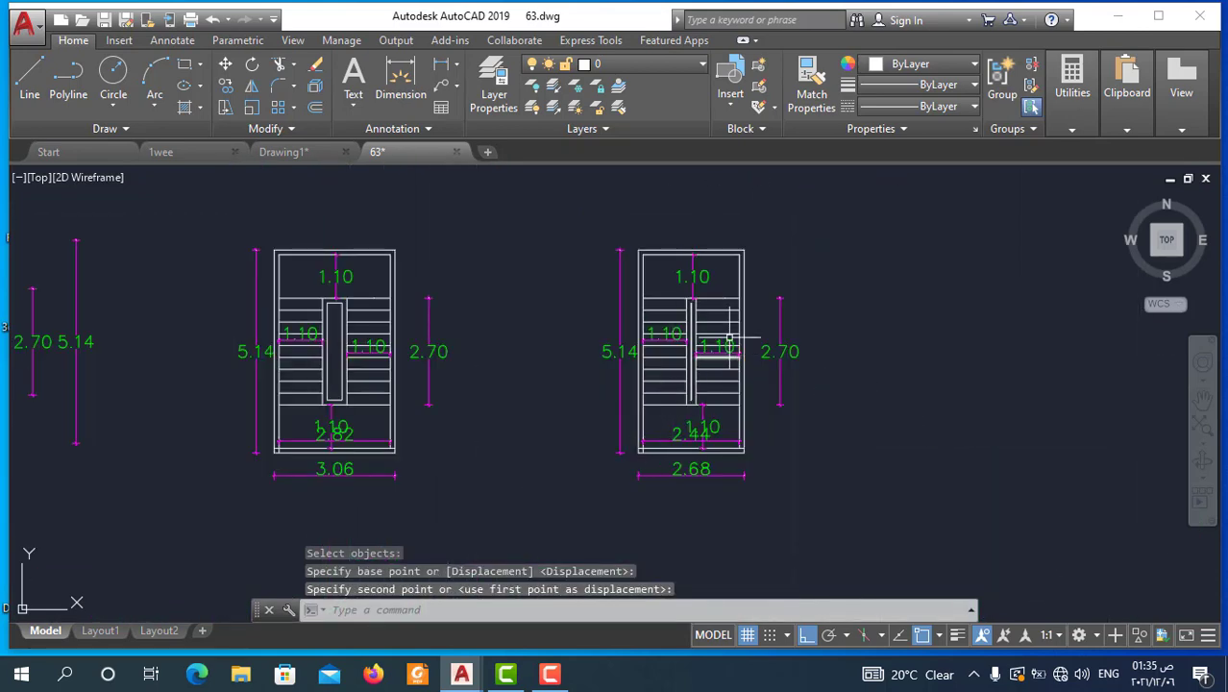
pyautogui.scroll(2, 674, 382)
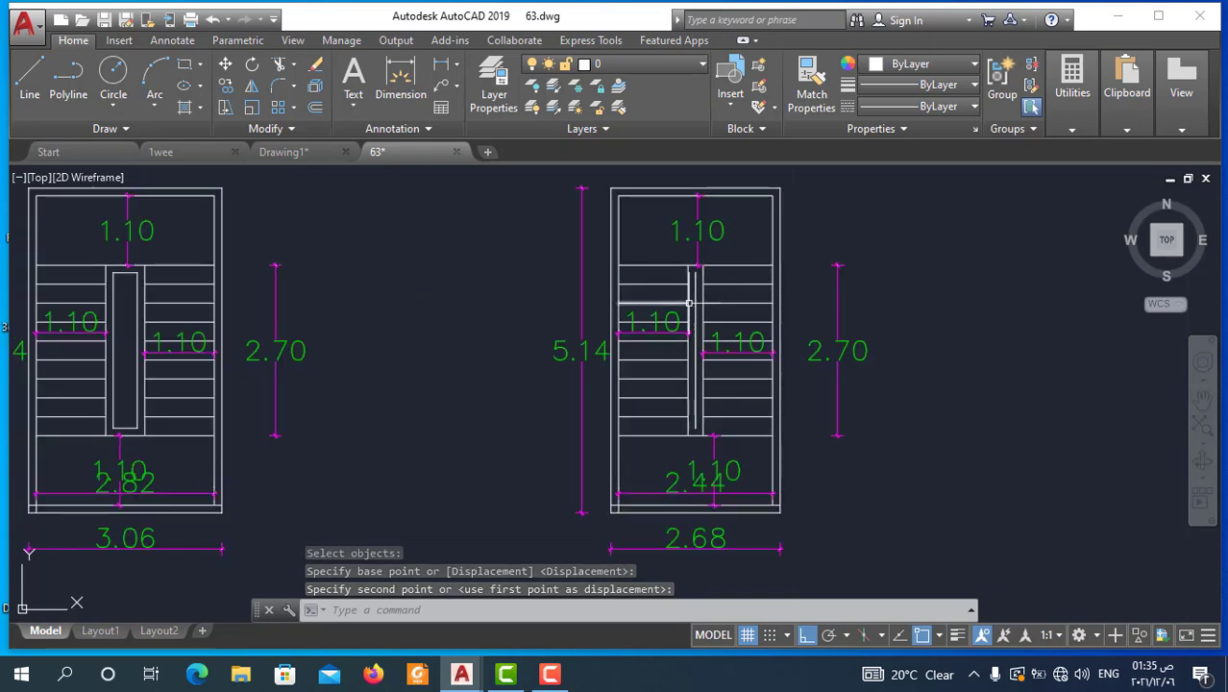
pyautogui.scroll(-2, 677, 447)
pyautogui.scroll(3, 677, 496)
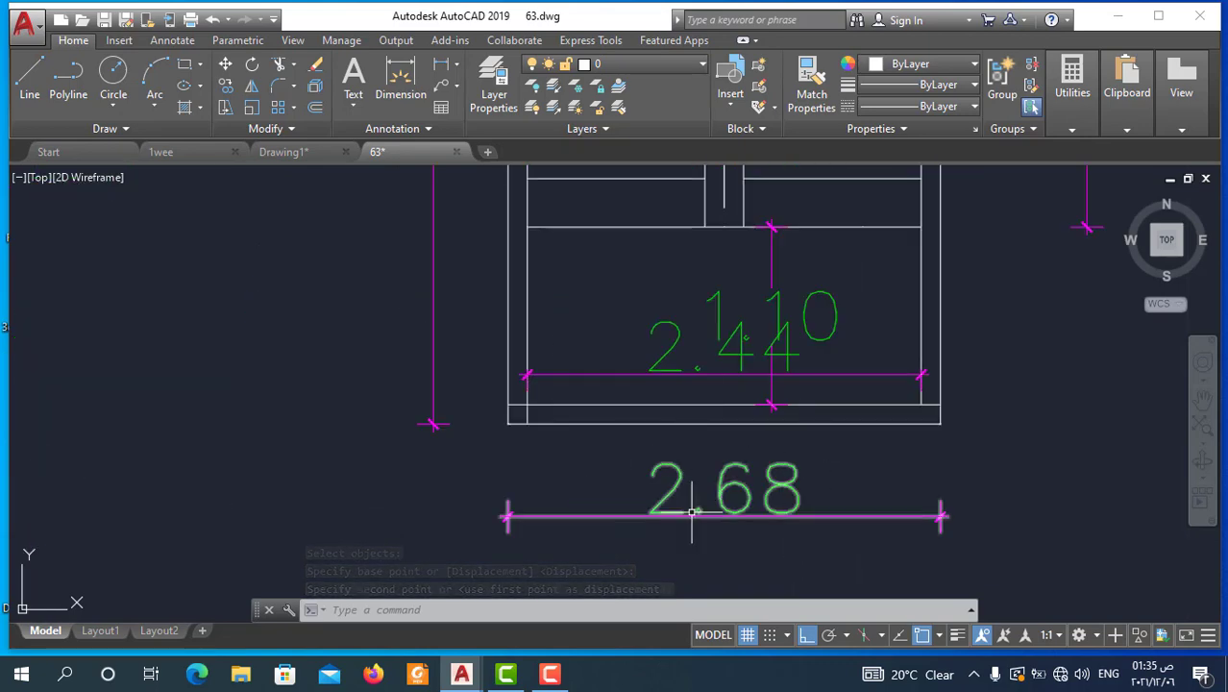
pyautogui.scroll(-3, 676, 396)
pyautogui.scroll(-2, 676, 397)
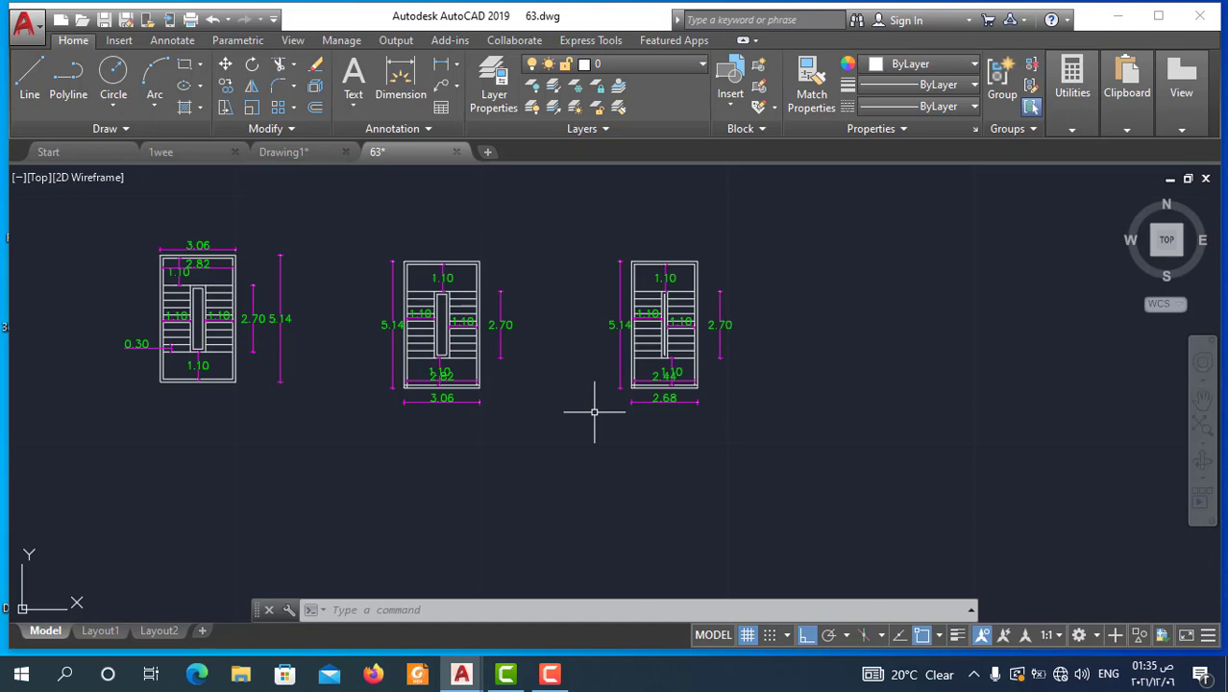
# Window-select the right stair plan with its dimensions and convert it to a block.
pyautogui.click(587, 208)
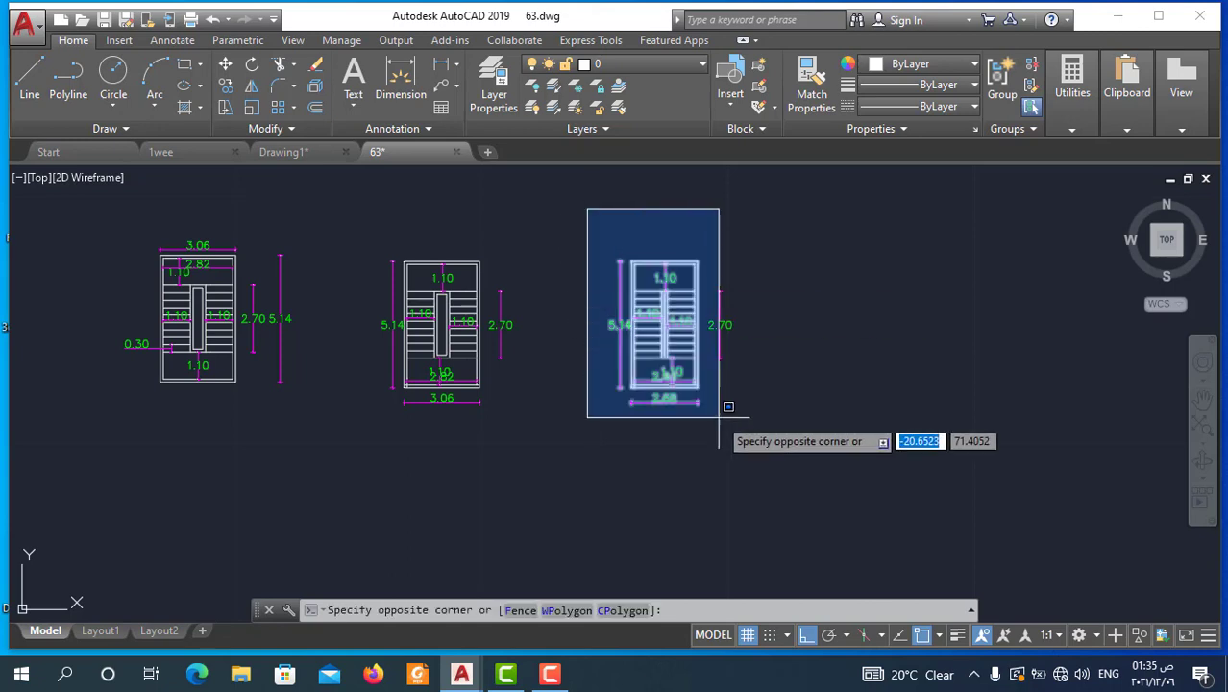
pyautogui.click(748, 449)
pyautogui.write('Bl')
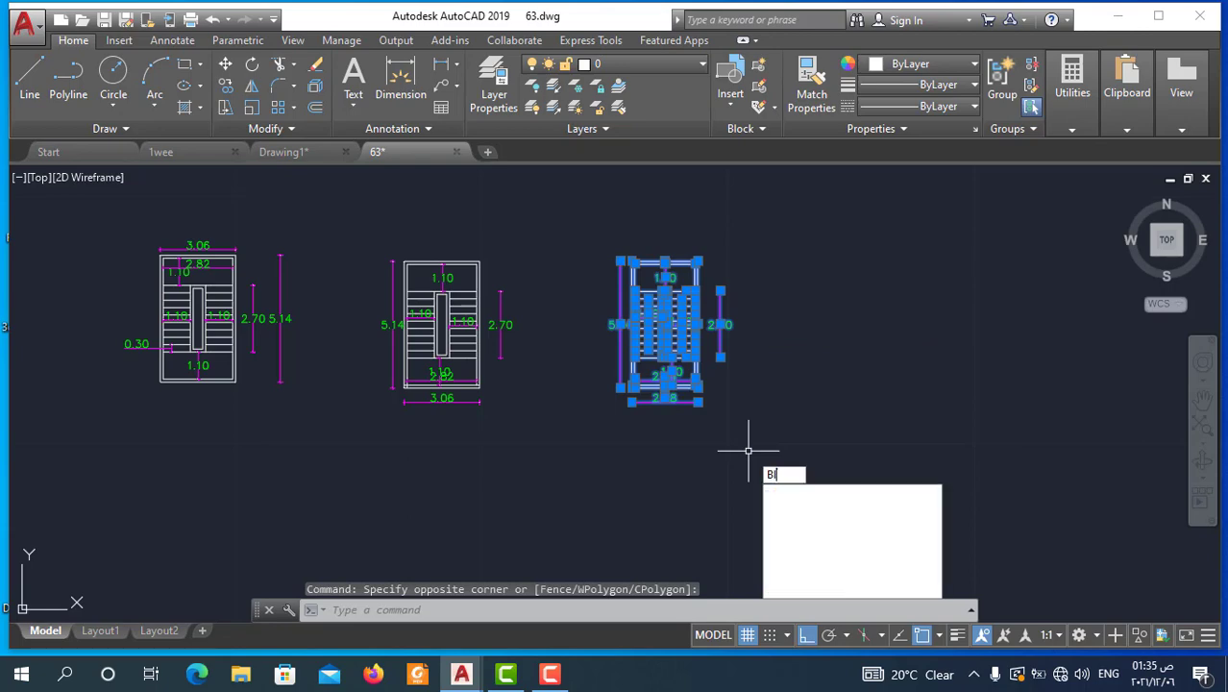
pyautogui.press('Return')
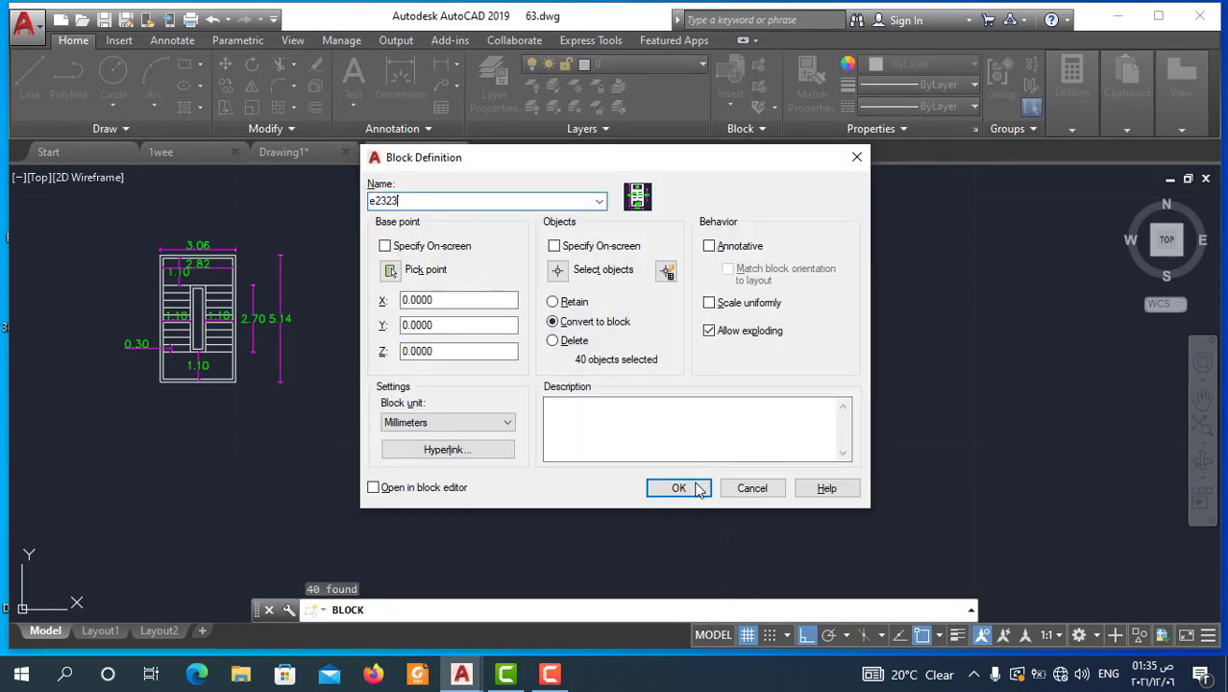
pyautogui.click(698, 487)
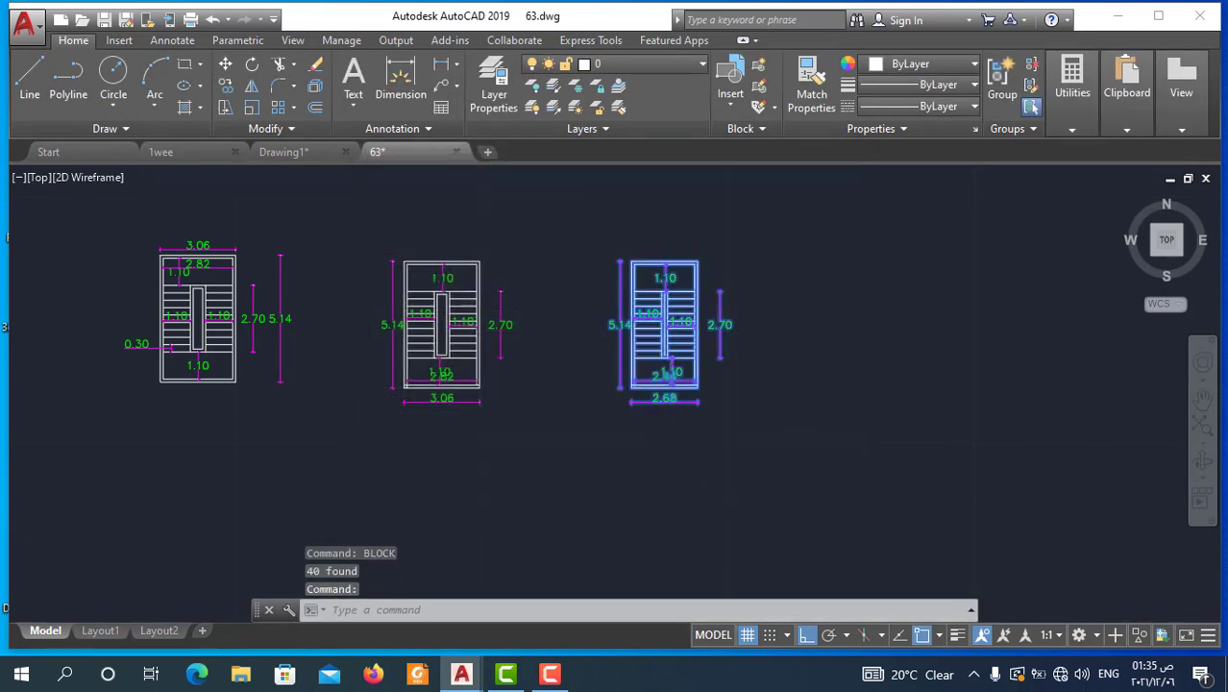
pyautogui.scroll(-2, 663, 413)
pyautogui.press('Escape')
# Select the middle stair plan, start a block definition with B, then cancel and reselect it.
pyautogui.click(606, 285)
pyautogui.click(537, 417)
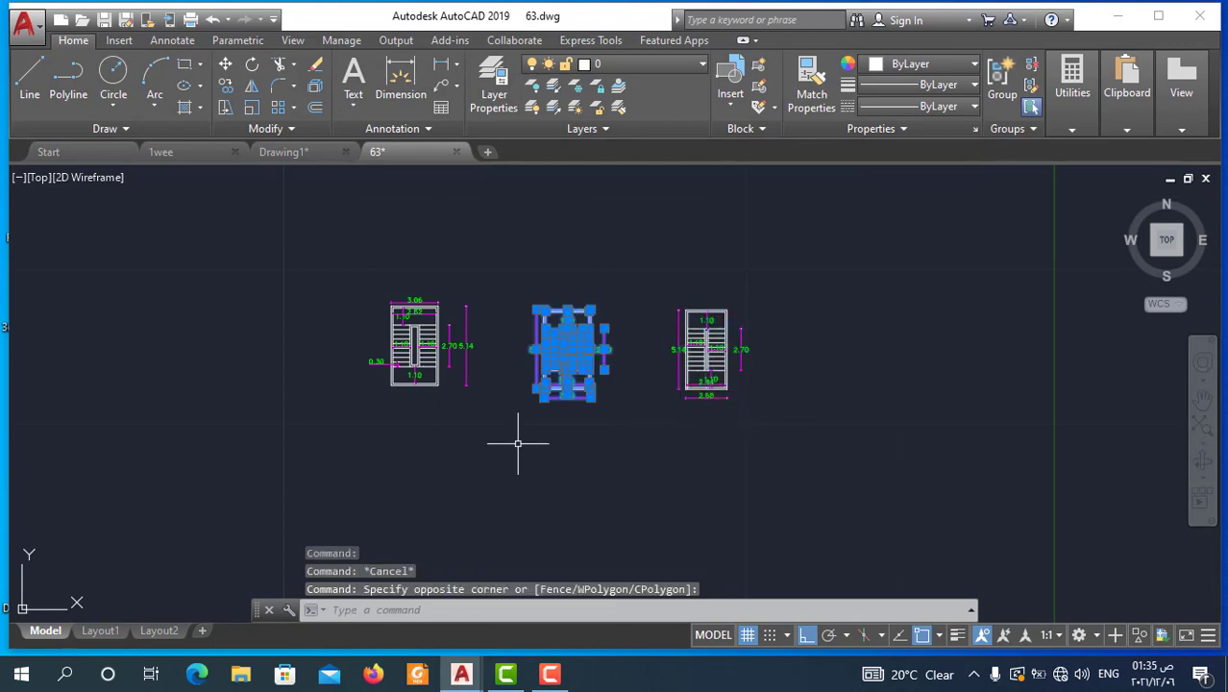
pyautogui.write('bl')
pyautogui.press('Return')
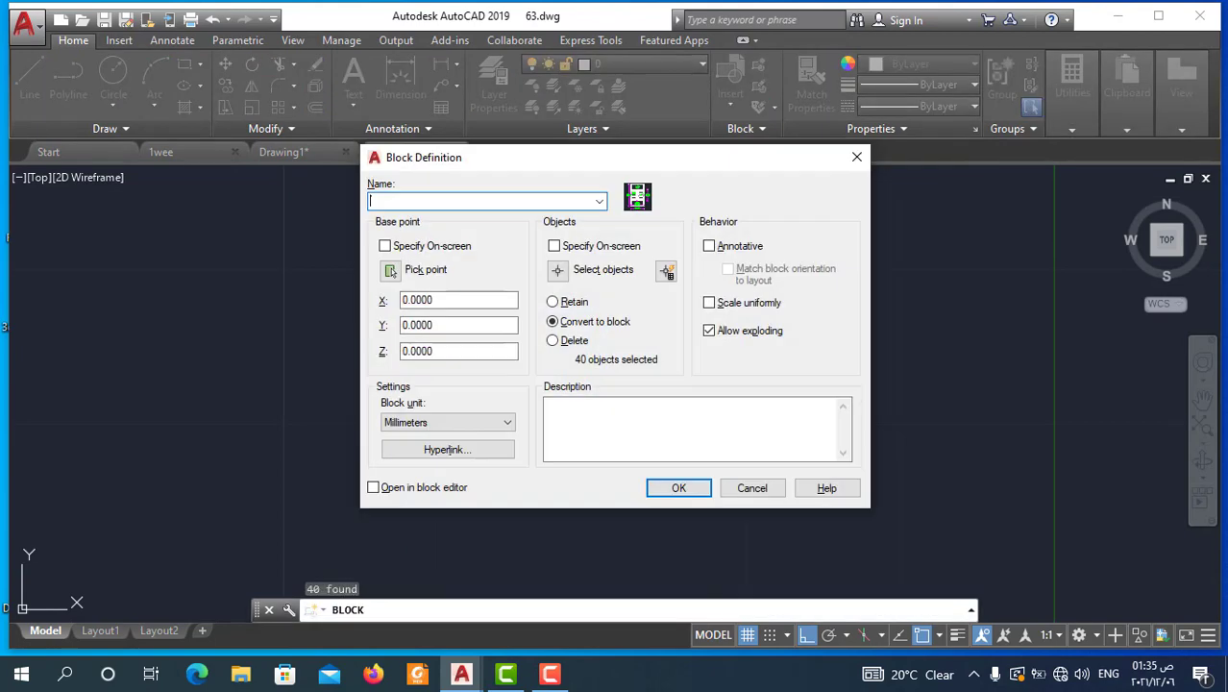
pyautogui.write('err342')
pyautogui.click(678, 488)
pyautogui.press('Escape')
pyautogui.click(609, 266)
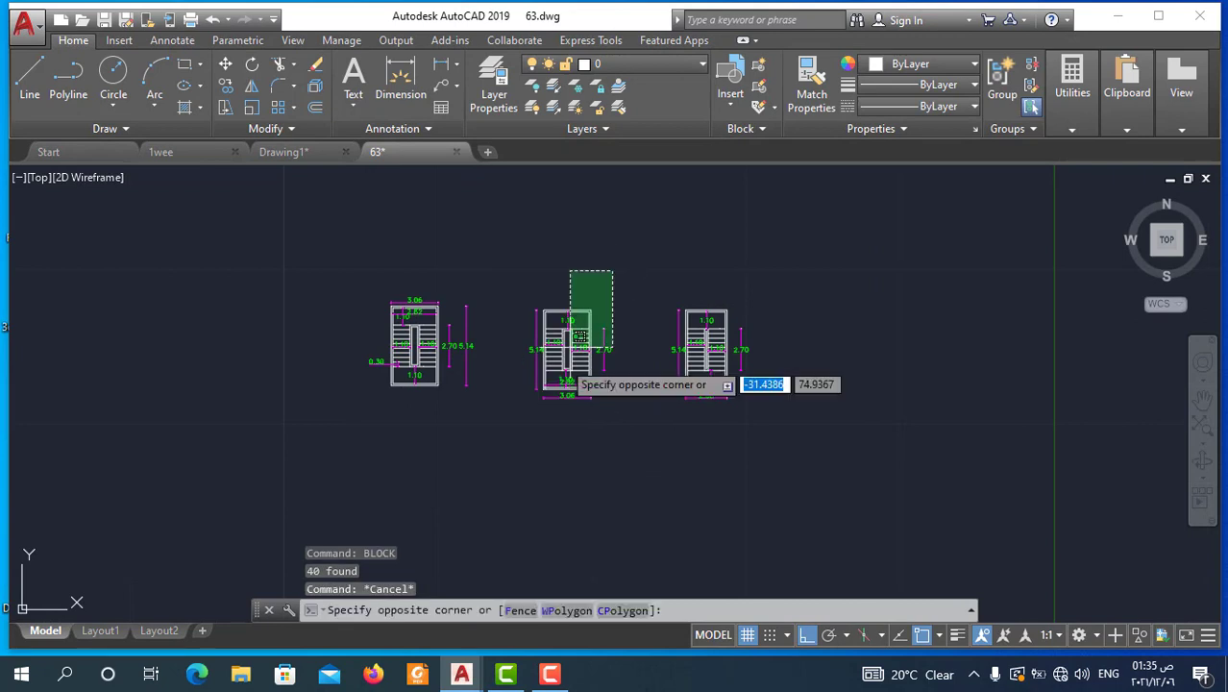
pyautogui.click(511, 444)
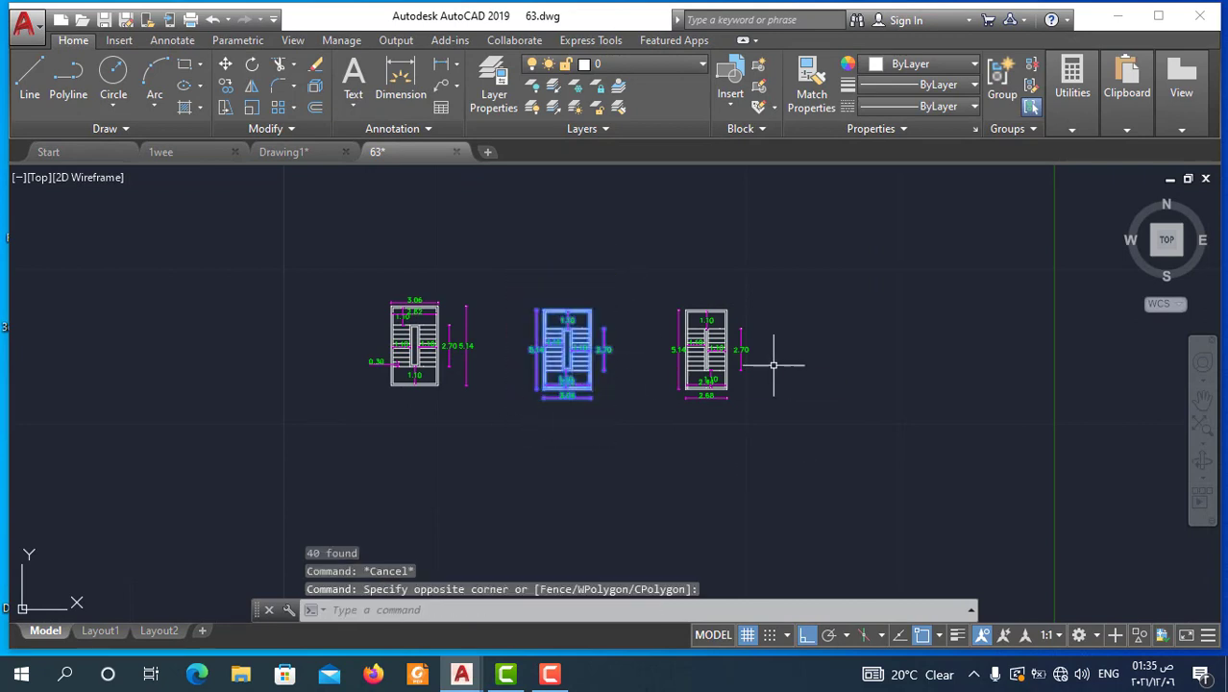
pyautogui.scroll(2, 665, 351)
pyautogui.scroll(1, 562, 346)
pyautogui.scroll(-1, 672, 351)
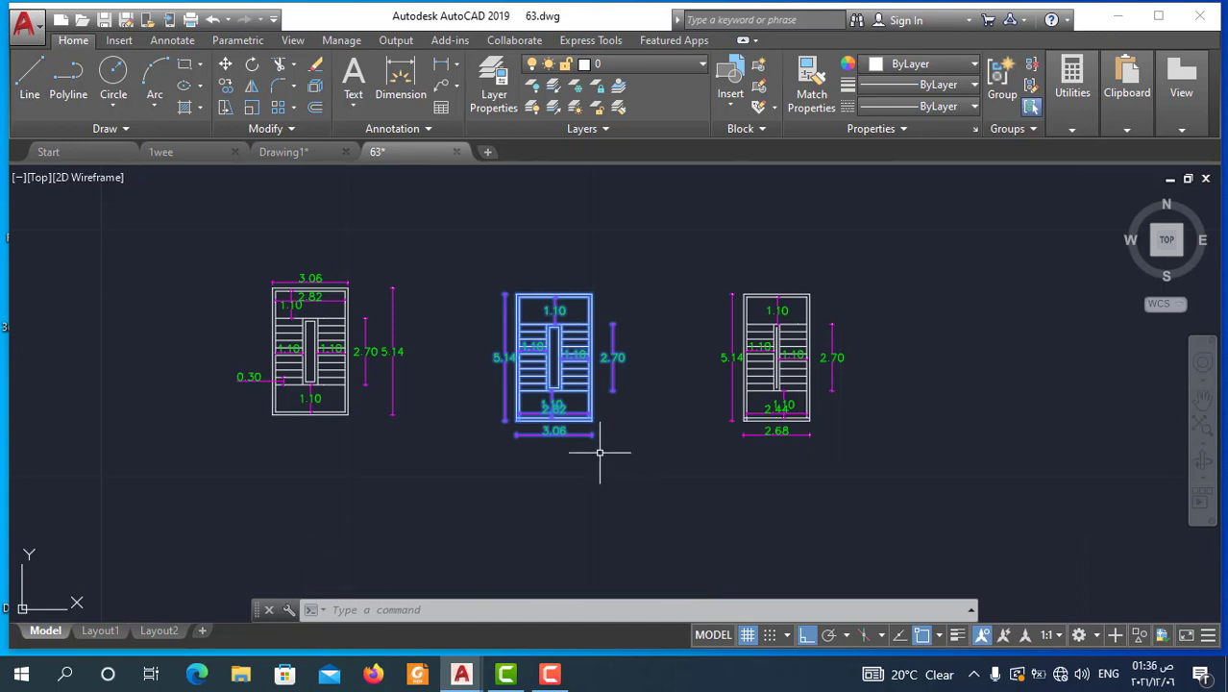
pyautogui.moveTo(398, 417); pyautogui.dragTo(488, 420, button='middle')
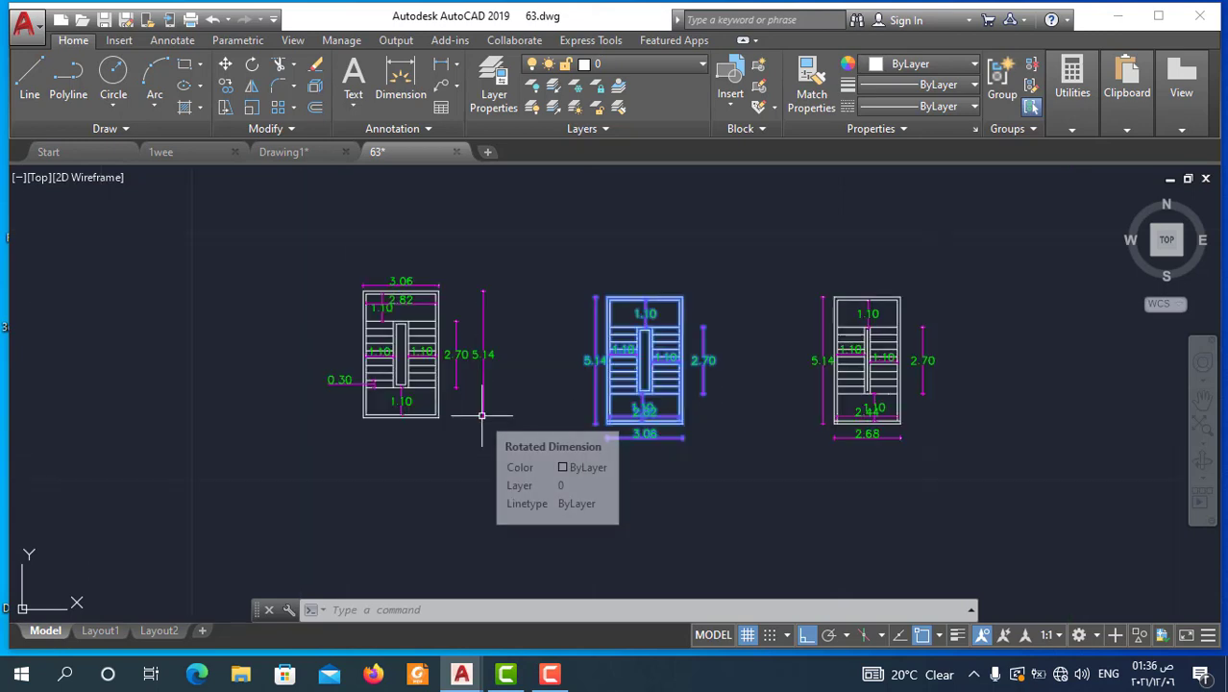
pyautogui.scroll(3, 481, 415)
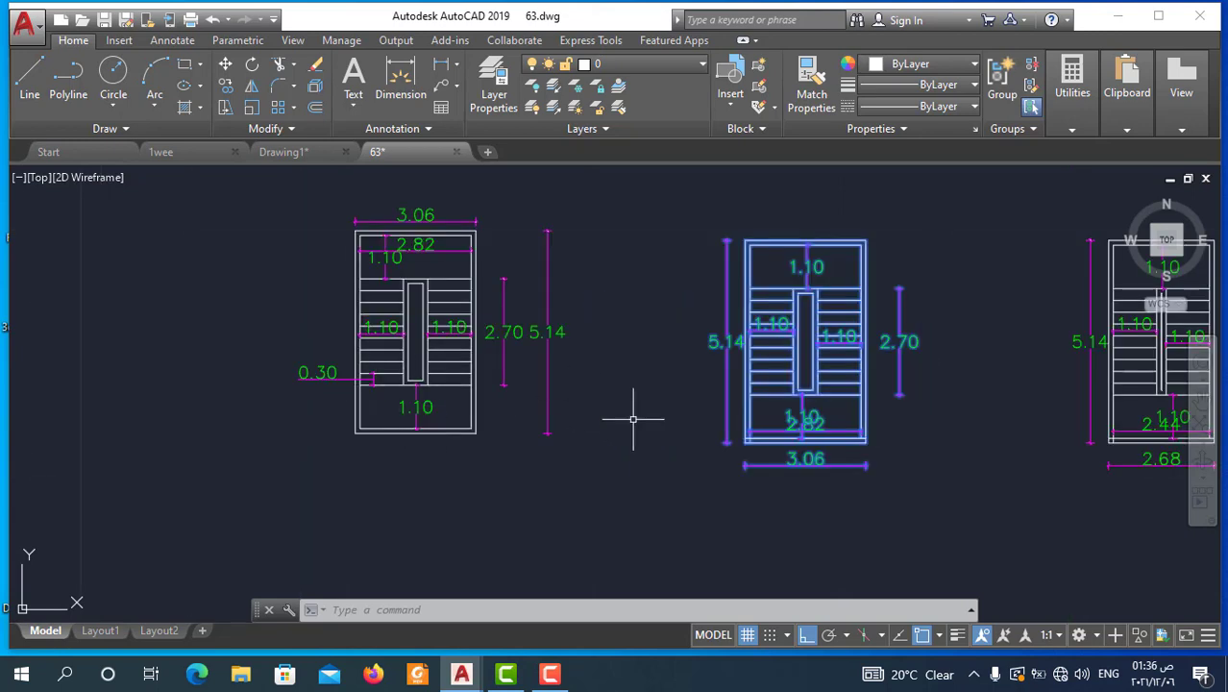
pyautogui.scroll(-4, 615, 418)
pyautogui.scroll(6, 567, 419)
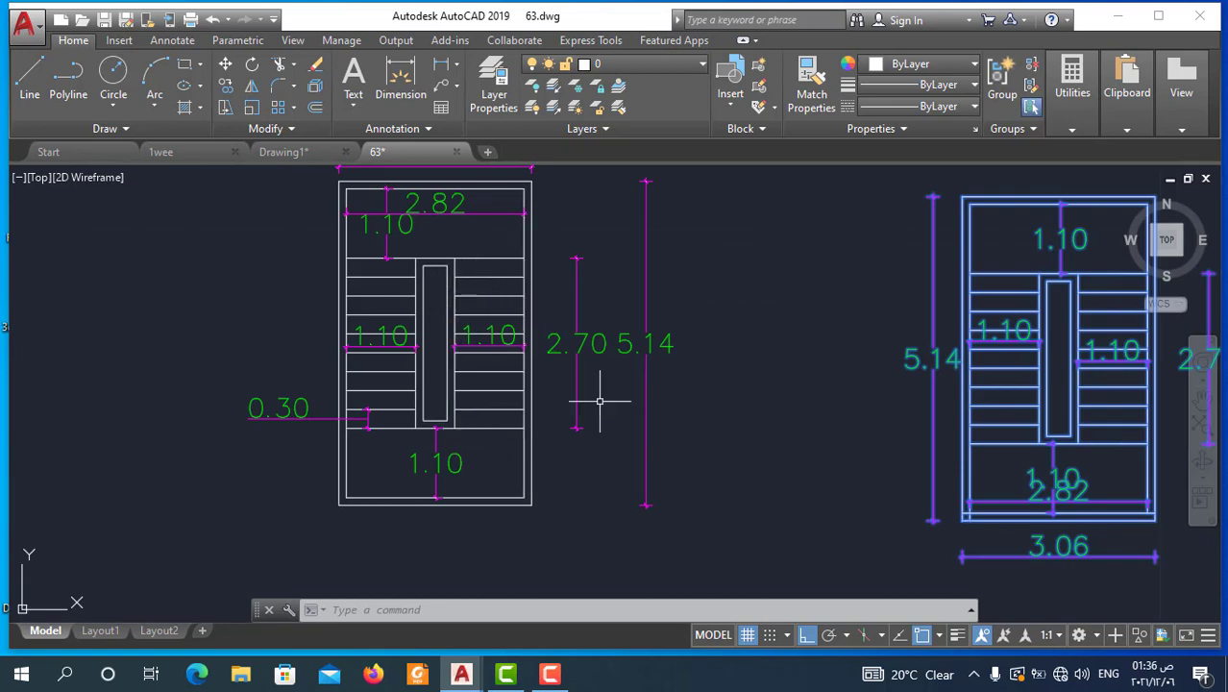
pyautogui.scroll(-2, 588, 407)
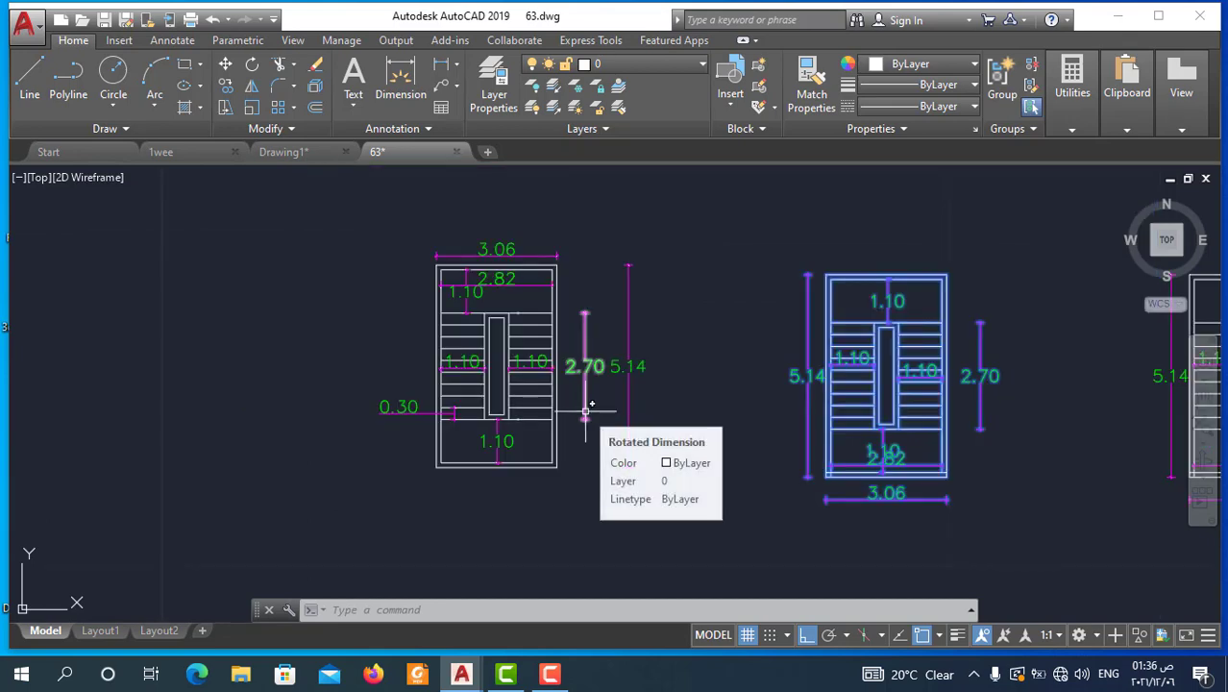
pyautogui.scroll(-3, 585, 411)
pyautogui.scroll(-1, 585, 411)
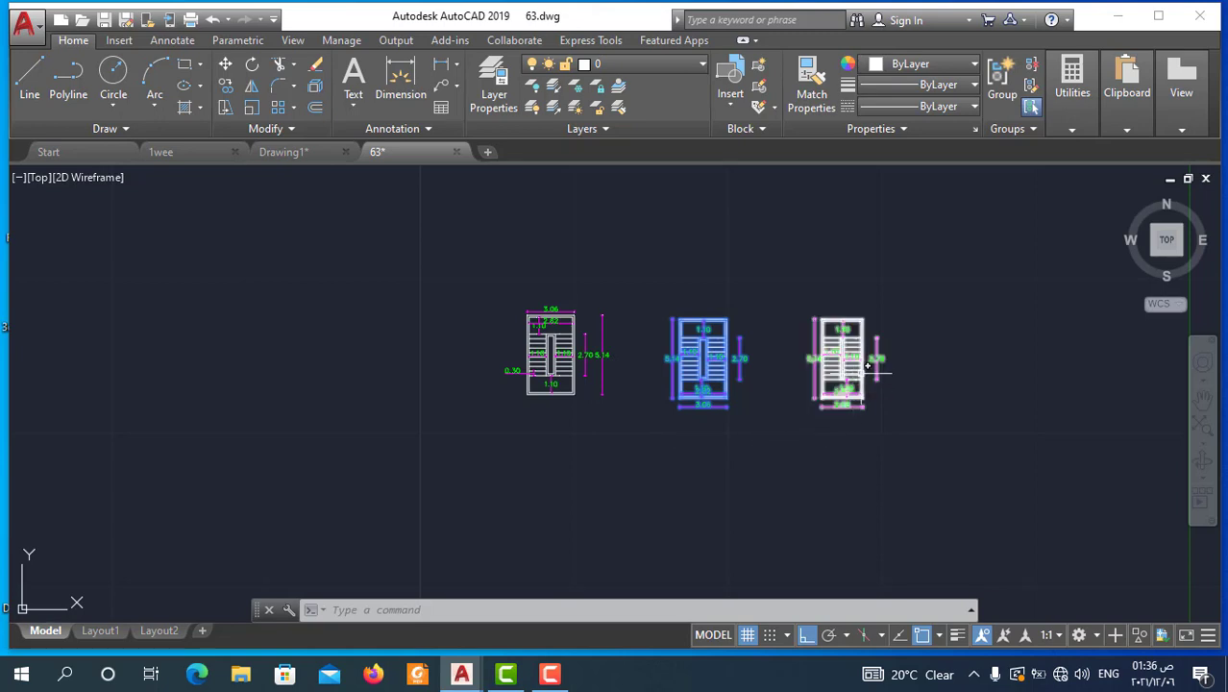
pyautogui.scroll(2, 861, 363)
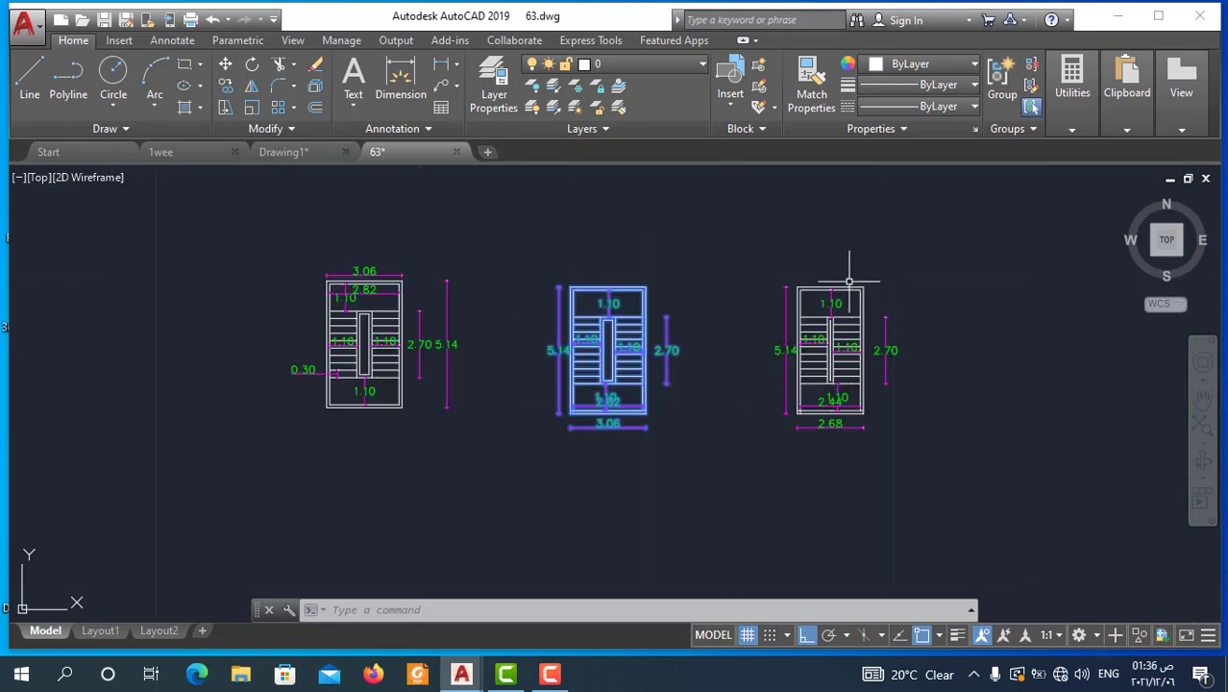